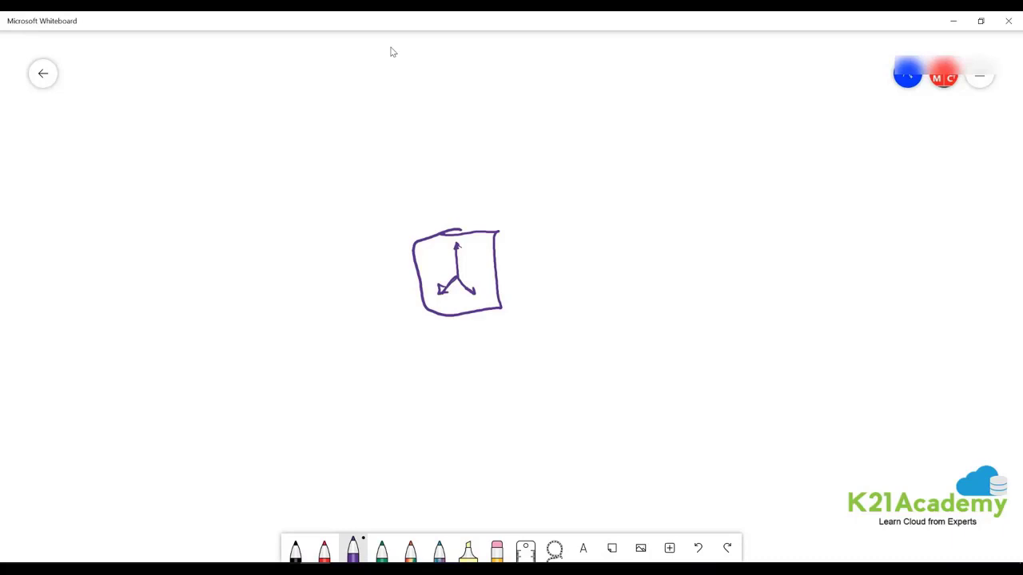
# In black ink, write 'Internet' and draw an arrow from it into the load balancer box.
pyautogui.click(382, 550)
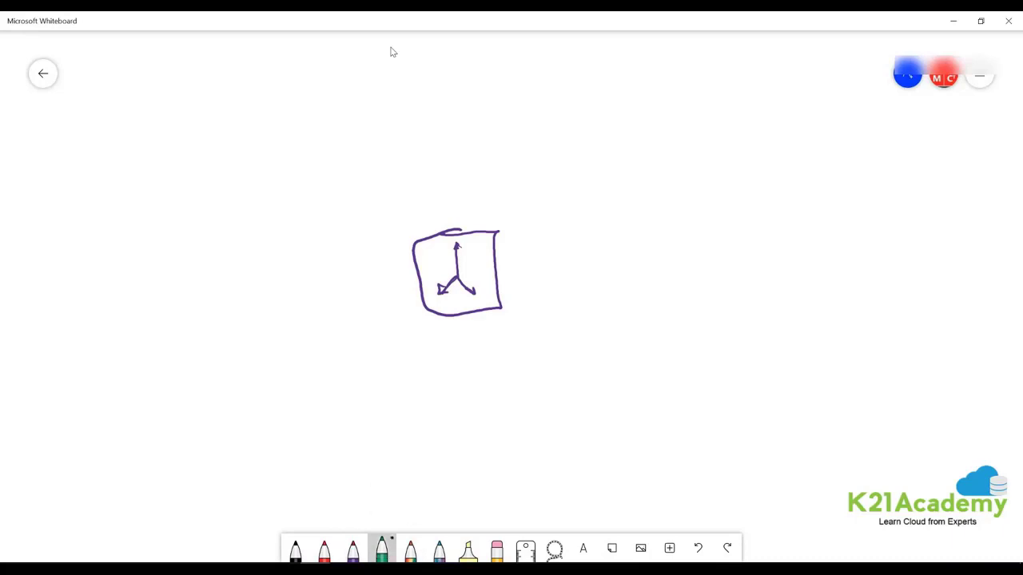
pyautogui.click(295, 549)
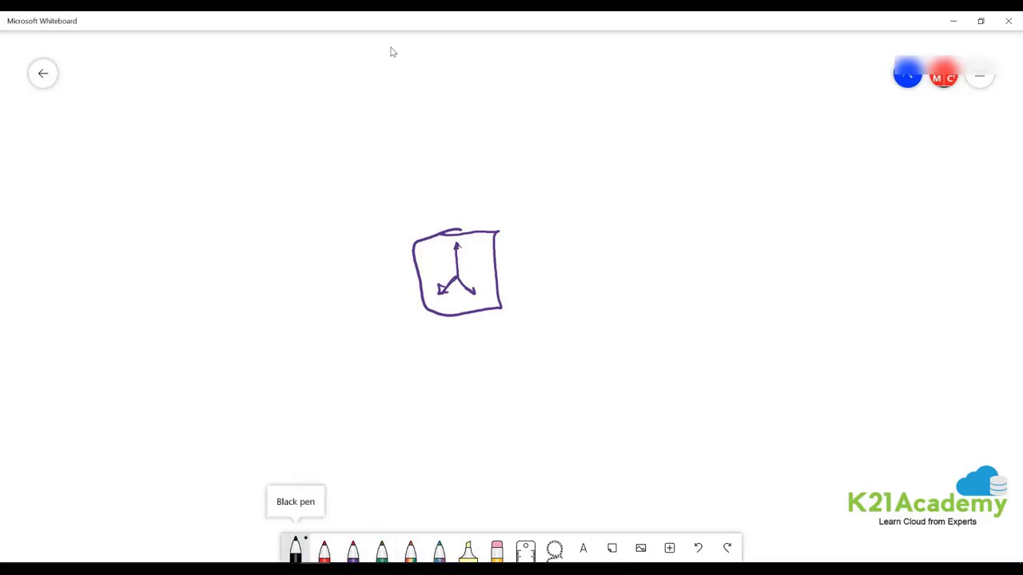
pyautogui.moveTo(488, 266); pyautogui.dragTo(499, 270)
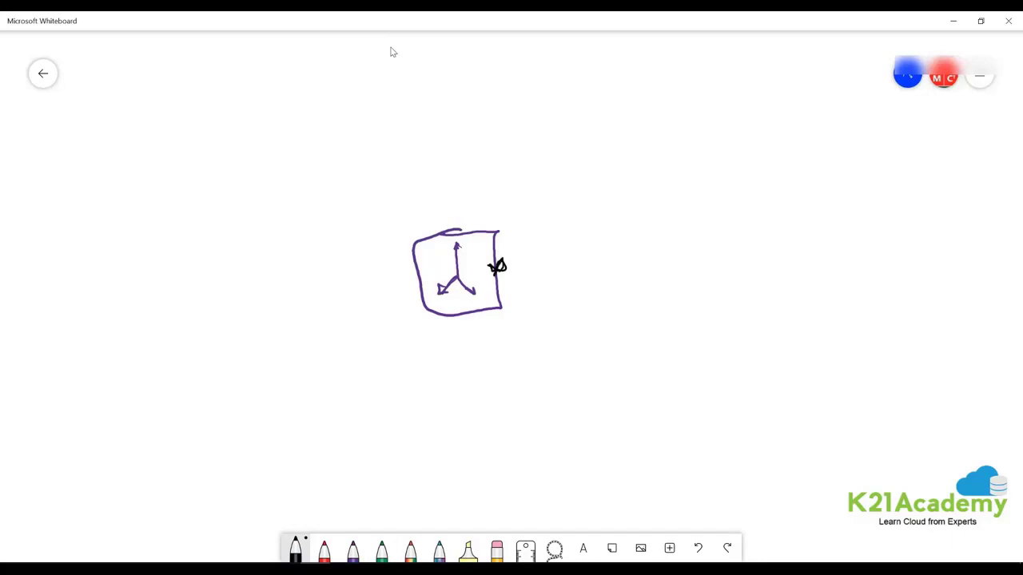
pyautogui.moveTo(709, 239)
pyautogui.mouseDown()
pyautogui.moveTo(710, 271)
pyautogui.moveTo(723, 259)
pyautogui.mouseUp()
pyautogui.moveTo(727, 239)
pyautogui.mouseDown()
pyautogui.moveTo(729, 263)
pyautogui.moveTo(799, 227)
pyautogui.mouseUp()
pyautogui.moveTo(796, 211)
pyautogui.mouseDown()
pyautogui.moveTo(688, 288)
pyautogui.moveTo(796, 212)
pyautogui.mouseUp()
pyautogui.moveTo(518, 261)
pyautogui.mouseDown()
pyautogui.moveTo(672, 251)
pyautogui.moveTo(524, 258)
pyautogui.moveTo(535, 266)
pyautogui.mouseUp()
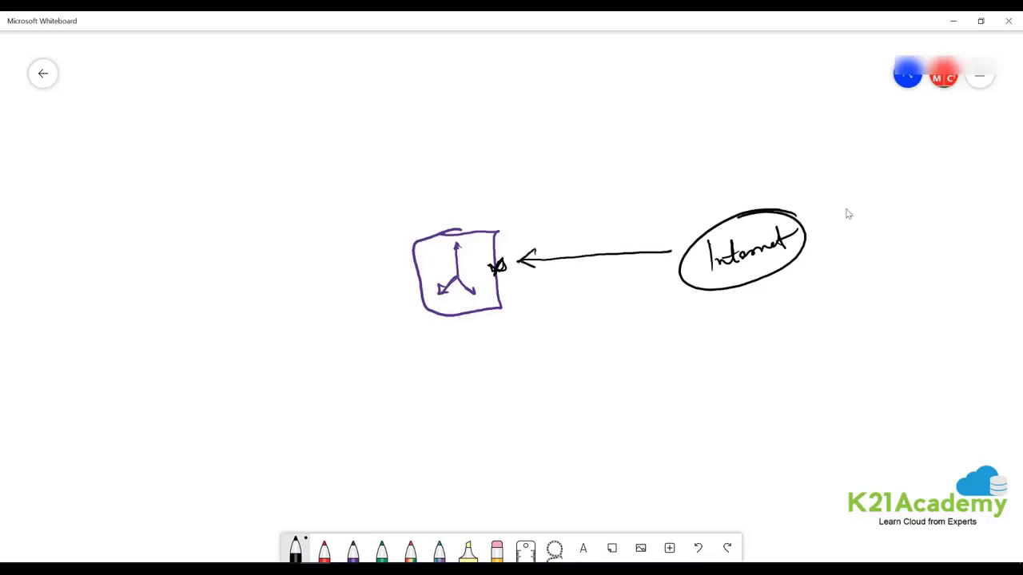
# Draw a dashed vertical divider above and below the load balancer box.
pyautogui.moveTo(444, 98); pyautogui.dragTo(447, 150)
pyautogui.moveTo(447, 172); pyautogui.dragTo(450, 232)
pyautogui.moveTo(465, 314); pyautogui.dragTo(468, 414)
pyautogui.moveTo(469, 425); pyautogui.dragTo(470, 436)
pyautogui.moveTo(474, 497); pyautogui.dragTo(477, 513)
# Label the right side 'Frontend' and the upper left side 'Backend'.
pyautogui.moveTo(570, 112); pyautogui.dragTo(571, 145)
pyautogui.moveTo(569, 110)
pyautogui.mouseDown()
pyautogui.moveTo(588, 109)
pyautogui.moveTo(586, 128)
pyautogui.mouseUp()
pyautogui.moveTo(585, 136)
pyautogui.mouseDown()
pyautogui.moveTo(614, 119)
pyautogui.moveTo(647, 123)
pyautogui.mouseUp()
pyautogui.moveTo(653, 93); pyautogui.dragTo(655, 130)
pyautogui.moveTo(294, 118); pyautogui.dragTo(295, 150)
pyautogui.moveTo(294, 115)
pyautogui.mouseDown()
pyautogui.moveTo(299, 149)
pyautogui.moveTo(309, 148)
pyautogui.mouseUp()
pyautogui.moveTo(319, 131)
pyautogui.mouseDown()
pyautogui.moveTo(315, 139)
pyautogui.moveTo(323, 136)
pyautogui.mouseUp()
pyautogui.moveTo(333, 119)
pyautogui.mouseDown()
pyautogui.moveTo(329, 129)
pyautogui.moveTo(339, 119)
pyautogui.mouseUp()
pyautogui.moveTo(341, 120); pyautogui.dragTo(361, 110)
pyautogui.moveTo(369, 102)
pyautogui.mouseDown()
pyautogui.moveTo(364, 112)
pyautogui.moveTo(360, 80)
pyautogui.mouseUp()
pyautogui.moveTo(360, 80); pyautogui.dragTo(375, 110)
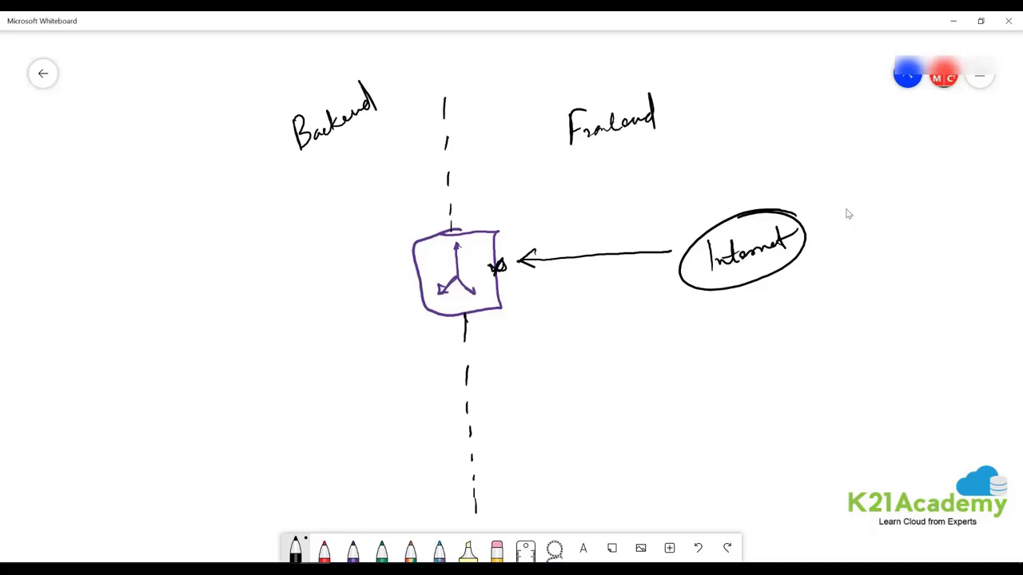
# In violet ink, draw the backend boundary line and circled VMs beside it.
pyautogui.click(352, 548)
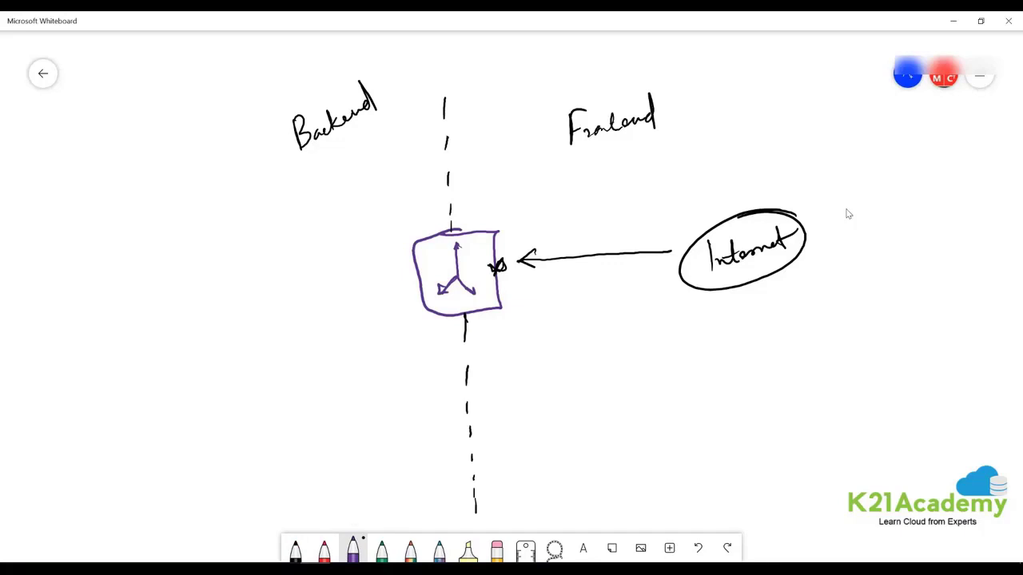
pyautogui.moveTo(296, 163); pyautogui.dragTo(266, 526)
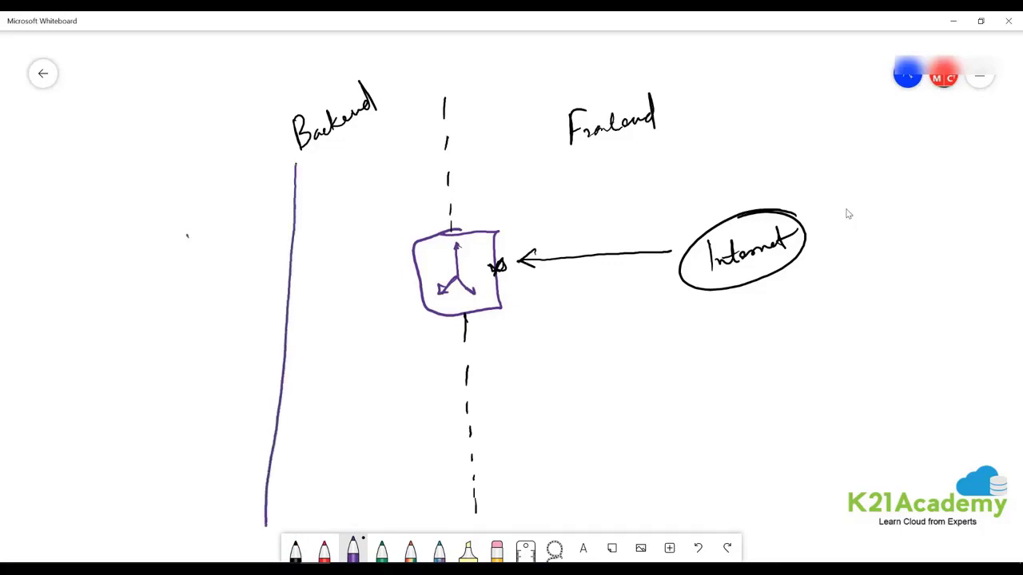
pyautogui.moveTo(185, 227); pyautogui.dragTo(225, 224)
pyautogui.moveTo(210, 208)
pyautogui.mouseDown()
pyautogui.moveTo(200, 269)
pyautogui.moveTo(209, 207)
pyautogui.mouseUp()
pyautogui.moveTo(216, 296)
pyautogui.mouseDown()
pyautogui.moveTo(194, 334)
pyautogui.moveTo(214, 291)
pyautogui.mouseUp()
pyautogui.moveTo(210, 327); pyautogui.dragTo(245, 320)
pyautogui.moveTo(207, 397)
pyautogui.mouseDown()
pyautogui.moveTo(189, 451)
pyautogui.moveTo(210, 389)
pyautogui.moveTo(206, 423)
pyautogui.moveTo(224, 408)
pyautogui.mouseUp()
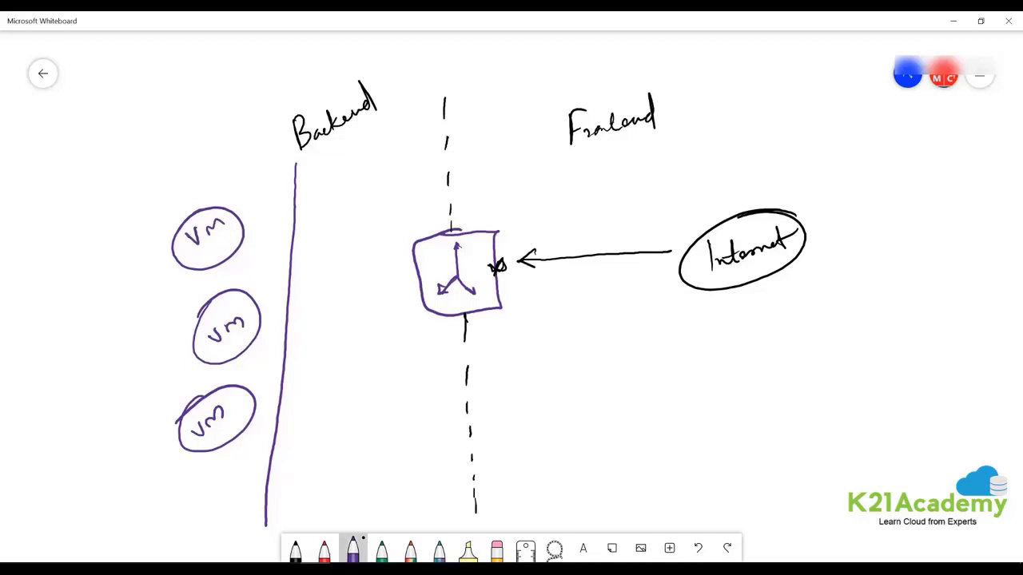
# Switch the pen to pink and draw lane lines on both sides of the divider.
pyautogui.click(328, 555)
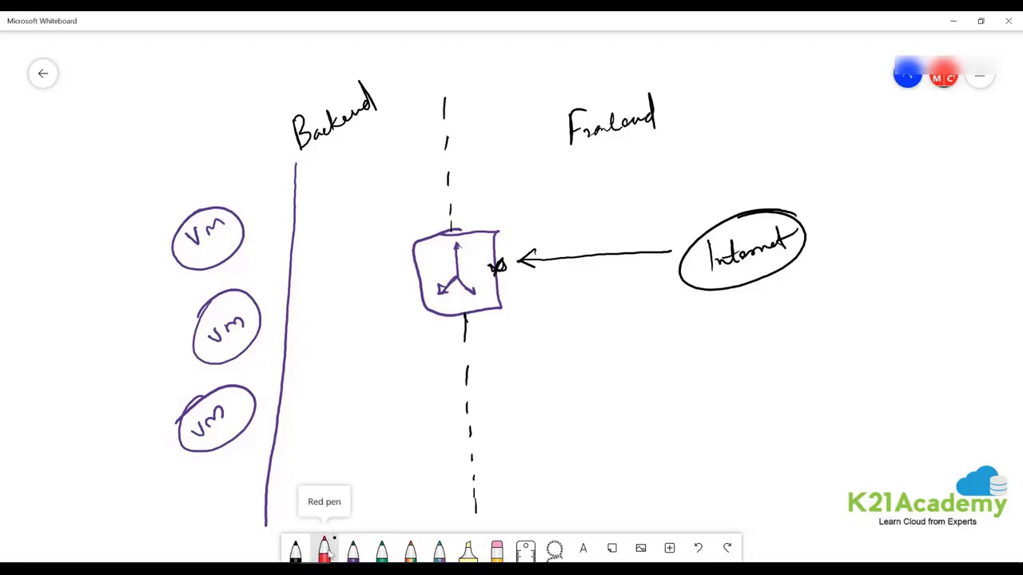
pyautogui.click(328, 555)
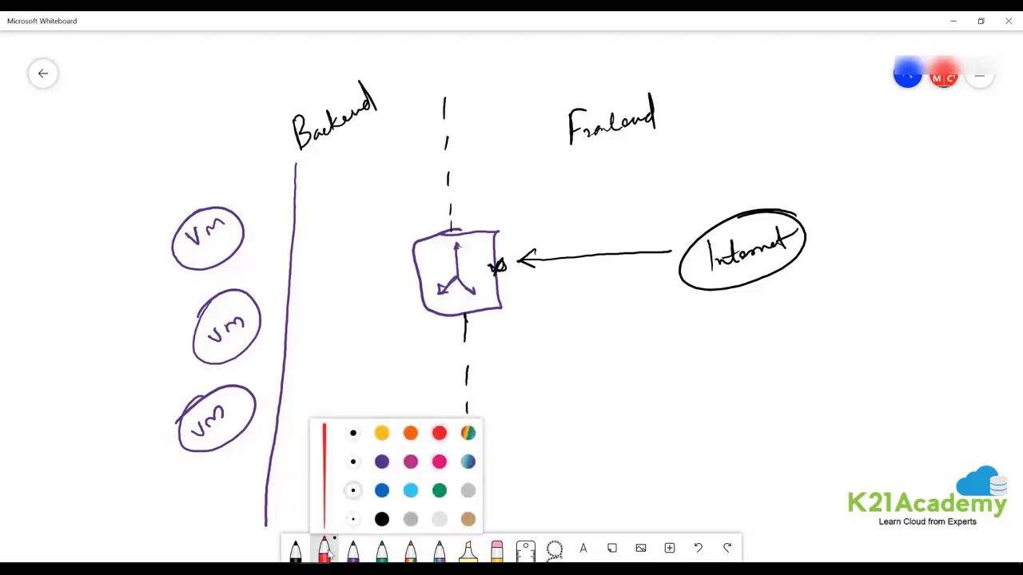
pyautogui.press('Down')
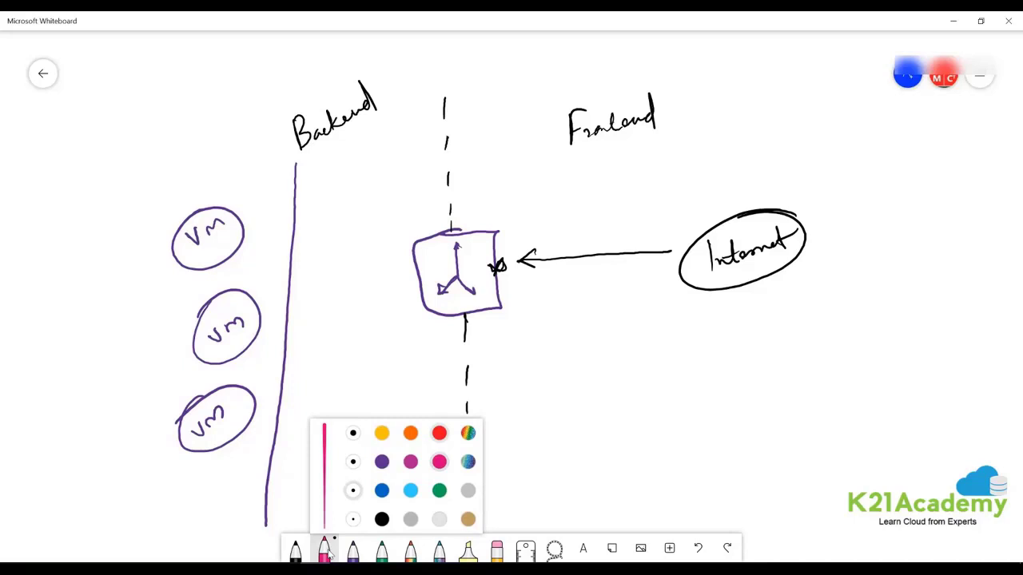
pyautogui.moveTo(432, 100); pyautogui.dragTo(401, 508)
pyautogui.moveTo(472, 104)
pyautogui.mouseDown()
pyautogui.moveTo(476, 307)
pyautogui.moveTo(462, 516)
pyautogui.mouseUp()
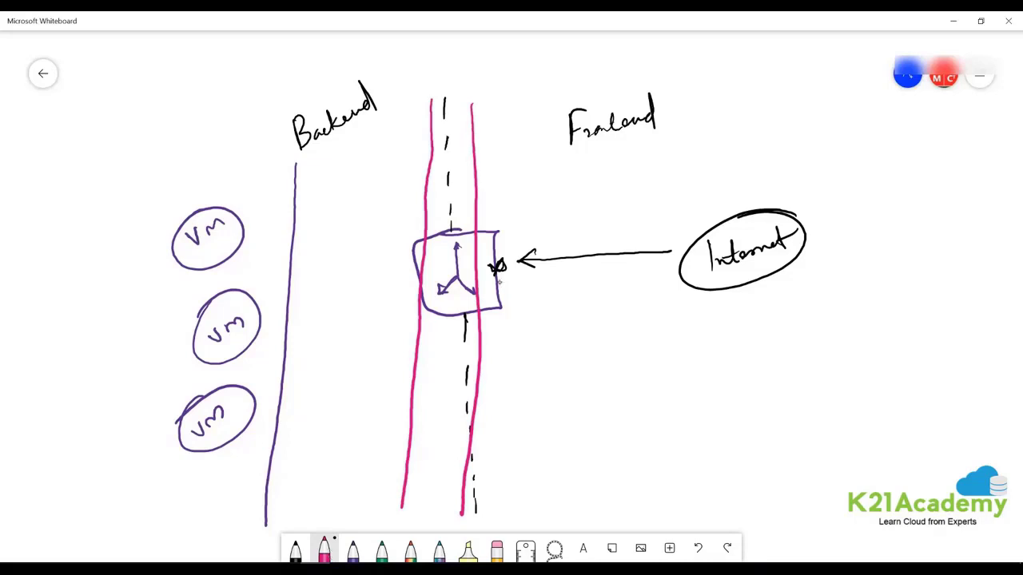
# Mark incoming traffic as port 80 and draw port-80 arrows to the top, middle and bottom VMs.
pyautogui.moveTo(515, 235)
pyautogui.mouseDown()
pyautogui.moveTo(508, 243)
pyautogui.moveTo(527, 230)
pyautogui.mouseUp()
pyautogui.moveTo(422, 261)
pyautogui.mouseDown()
pyautogui.moveTo(244, 231)
pyautogui.moveTo(259, 244)
pyautogui.mouseUp()
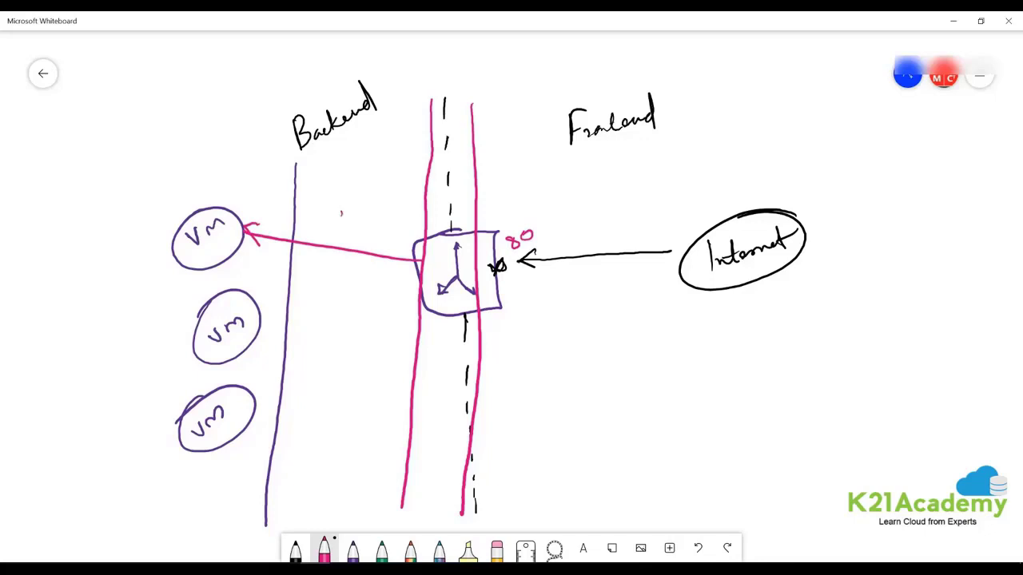
pyautogui.moveTo(342, 213); pyautogui.dragTo(344, 212)
pyautogui.moveTo(419, 281); pyautogui.dragTo(264, 336)
pyautogui.moveTo(281, 322)
pyautogui.mouseDown()
pyautogui.moveTo(265, 336)
pyautogui.moveTo(292, 345)
pyautogui.mouseUp()
pyautogui.moveTo(318, 292)
pyautogui.mouseDown()
pyautogui.moveTo(326, 302)
pyautogui.moveTo(334, 293)
pyautogui.mouseUp()
pyautogui.moveTo(419, 307)
pyautogui.mouseDown()
pyautogui.moveTo(269, 424)
pyautogui.moveTo(290, 423)
pyautogui.mouseUp()
pyautogui.moveTo(313, 386)
pyautogui.mouseDown()
pyautogui.moveTo(322, 400)
pyautogui.moveTo(318, 383)
pyautogui.mouseUp()
pyautogui.moveTo(329, 385); pyautogui.dragTo(335, 392)
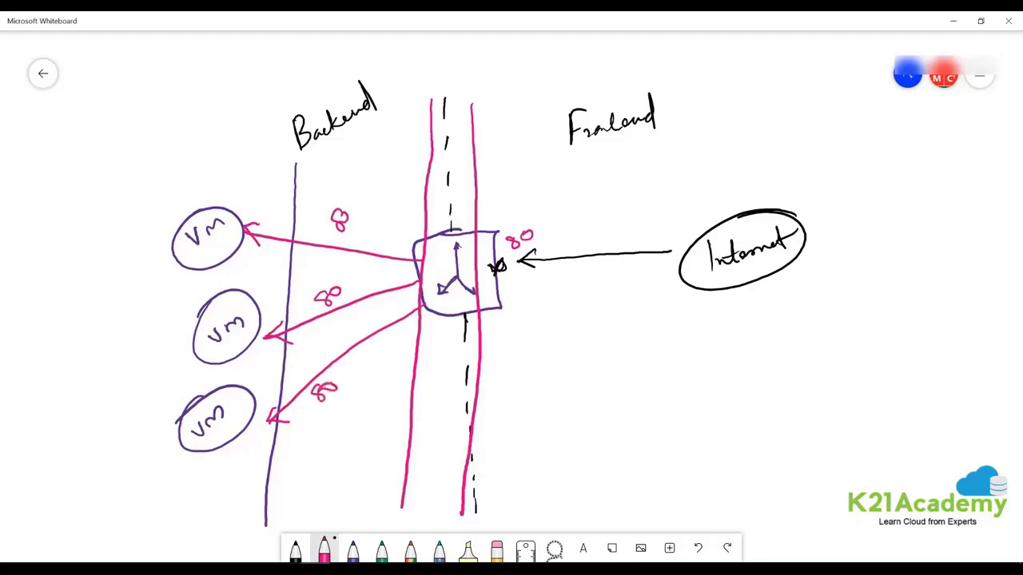
# Write an underlined '80 : 122' note below Internet and finish the top arrow's 80.
pyautogui.moveTo(739, 351)
pyautogui.mouseDown()
pyautogui.moveTo(719, 374)
pyautogui.moveTo(729, 360)
pyautogui.mouseUp()
pyautogui.moveTo(741, 365)
pyautogui.mouseDown()
pyautogui.moveTo(778, 372)
pyautogui.moveTo(830, 361)
pyautogui.mouseUp()
pyautogui.click(759, 365)
pyautogui.click(759, 376)
pyautogui.moveTo(716, 409)
pyautogui.mouseDown()
pyautogui.moveTo(831, 367)
pyautogui.moveTo(815, 385)
pyautogui.mouseUp()
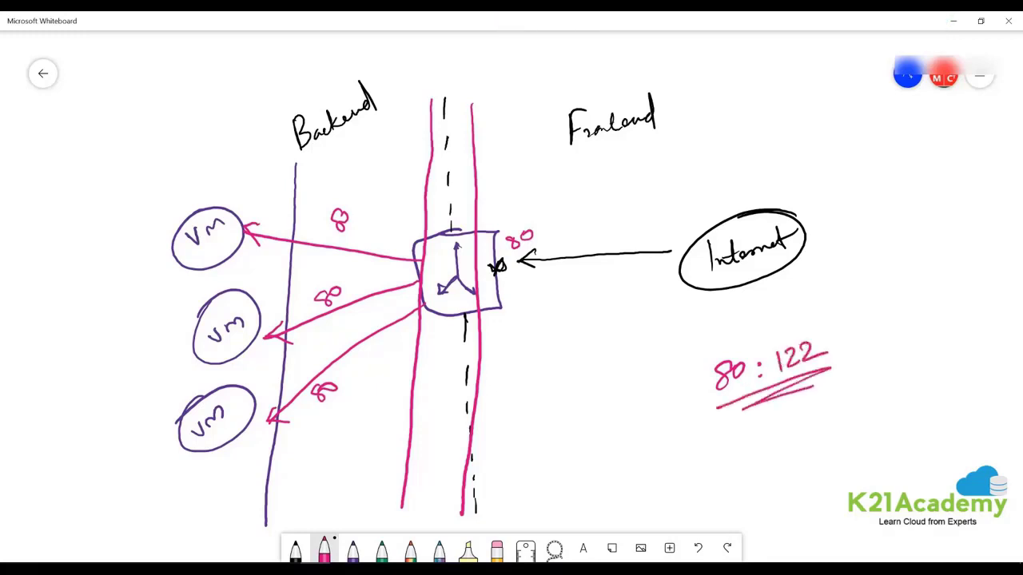
pyautogui.moveTo(354, 223); pyautogui.dragTo(354, 225)
# Write circled '122' labels beside each of the three VMs.
pyautogui.moveTo(171, 304)
pyautogui.mouseDown()
pyautogui.moveTo(168, 314)
pyautogui.moveTo(197, 305)
pyautogui.mouseUp()
pyautogui.moveTo(165, 213); pyautogui.dragTo(168, 222)
pyautogui.moveTo(169, 211); pyautogui.dragTo(208, 189)
pyautogui.moveTo(159, 397); pyautogui.dragTo(157, 411)
pyautogui.moveTo(164, 398)
pyautogui.mouseDown()
pyautogui.moveTo(176, 405)
pyautogui.moveTo(189, 368)
pyautogui.mouseUp()
pyautogui.moveTo(188, 280)
pyautogui.mouseDown()
pyautogui.moveTo(197, 290)
pyautogui.moveTo(180, 281)
pyautogui.mouseUp()
pyautogui.moveTo(185, 188)
pyautogui.mouseDown()
pyautogui.moveTo(170, 235)
pyautogui.moveTo(205, 187)
pyautogui.mouseUp()
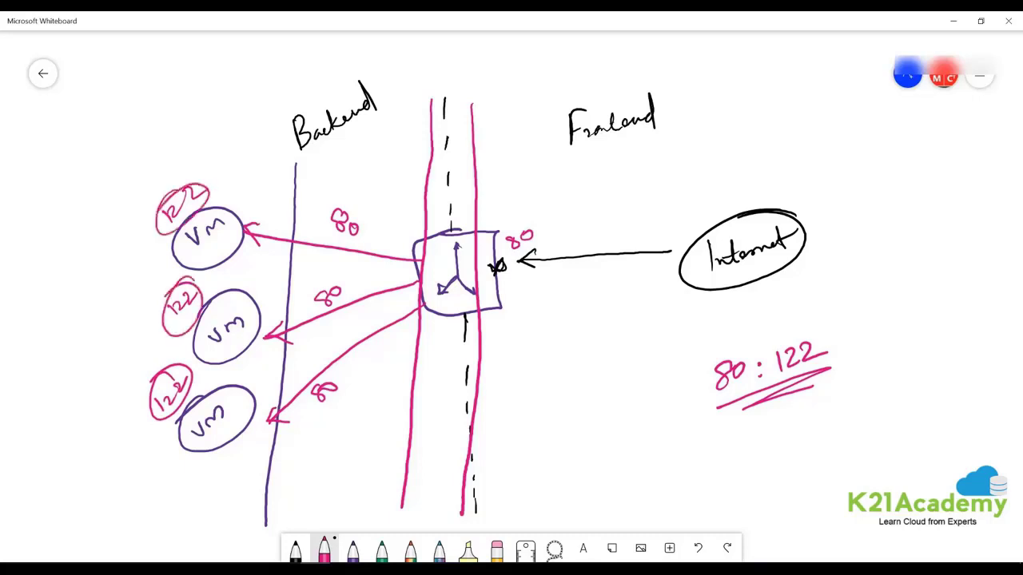
# Undo the 122 labels and the '80 : 122' note with its underline.
pyautogui.click(697, 548)
pyautogui.click(698, 548)
pyautogui.click(698, 548)
pyautogui.click(698, 548)
pyautogui.click(698, 549)
pyautogui.click(697, 548)
pyautogui.click(698, 549)
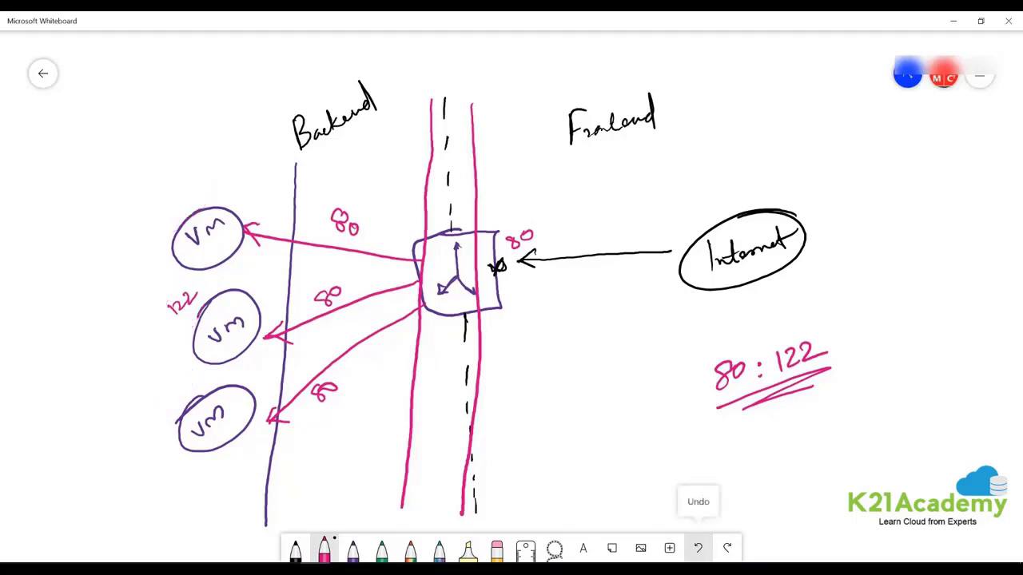
pyautogui.click(698, 548)
pyautogui.click(698, 548)
pyautogui.click(697, 548)
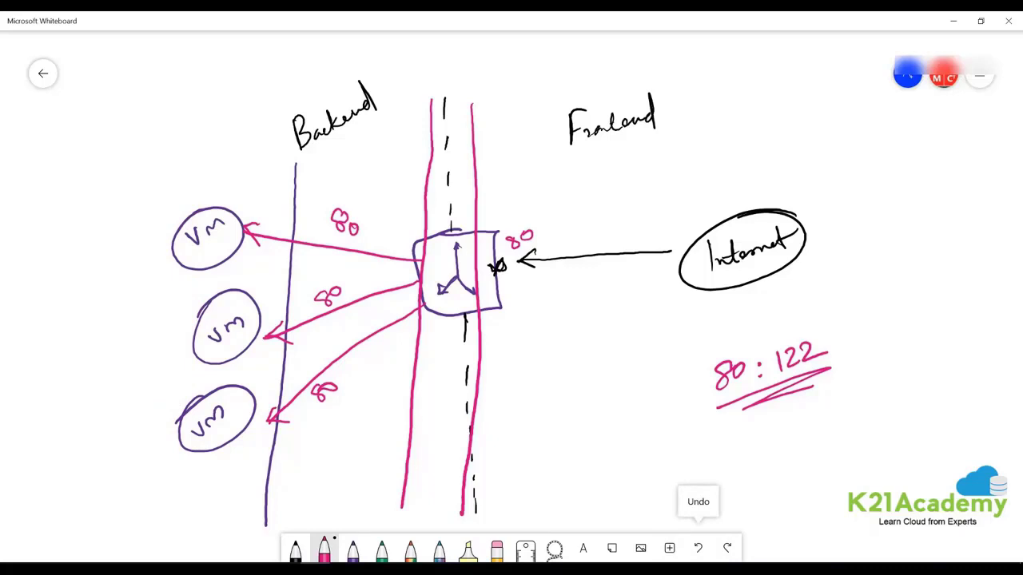
pyautogui.click(697, 548)
pyautogui.click(697, 548)
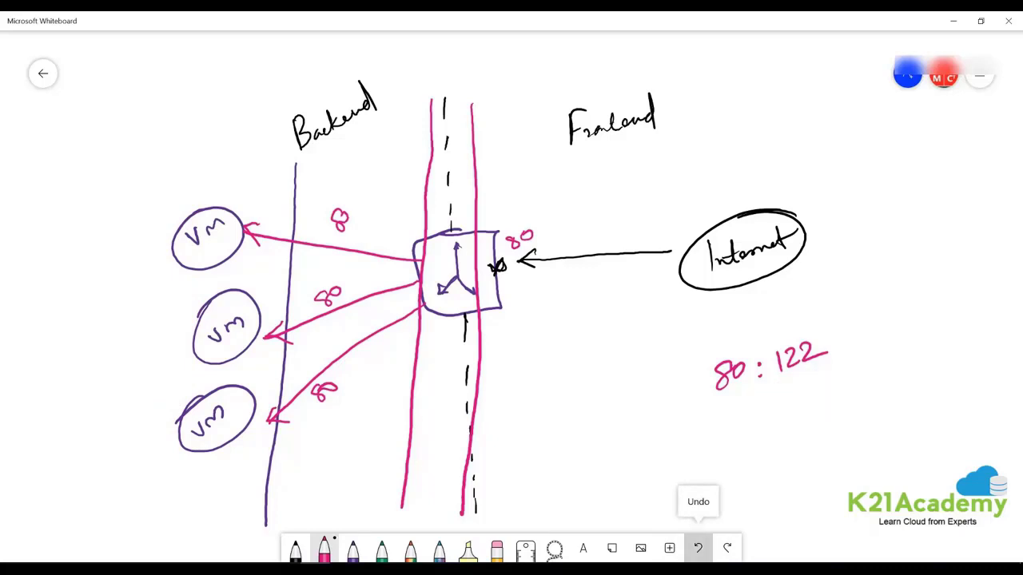
pyautogui.click(698, 549)
pyautogui.click(698, 549)
pyautogui.click(698, 548)
pyautogui.click(698, 548)
pyautogui.click(698, 548)
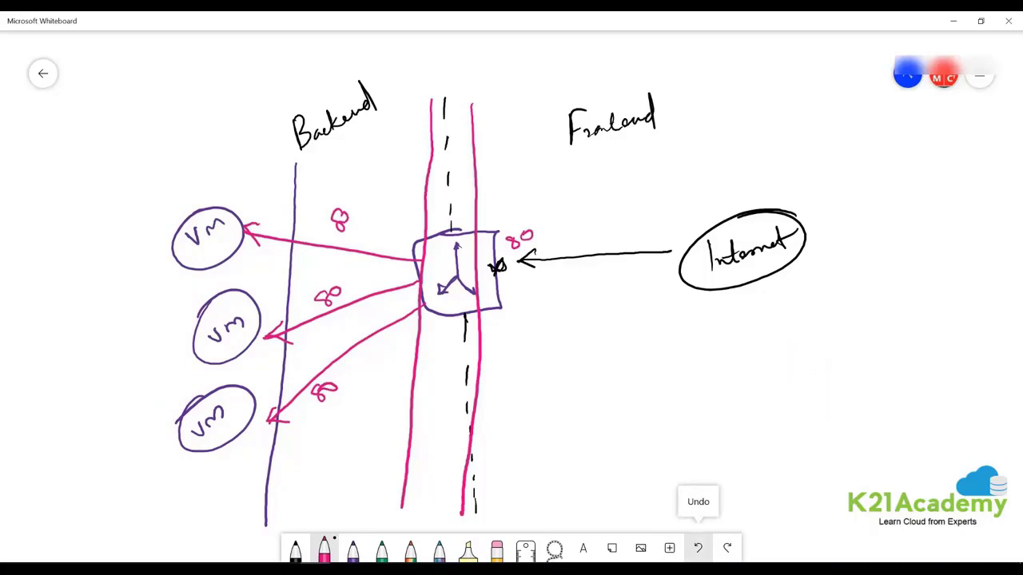
# Restore the top arrow's 80 label and write 'Load balancing rule' by the right lane.
pyautogui.moveTo(355, 213); pyautogui.dragTo(353, 214)
pyautogui.moveTo(482, 170); pyautogui.dragTo(491, 193)
pyautogui.moveTo(500, 181)
pyautogui.mouseDown()
pyautogui.moveTo(580, 141)
pyautogui.moveTo(572, 180)
pyautogui.mouseUp()
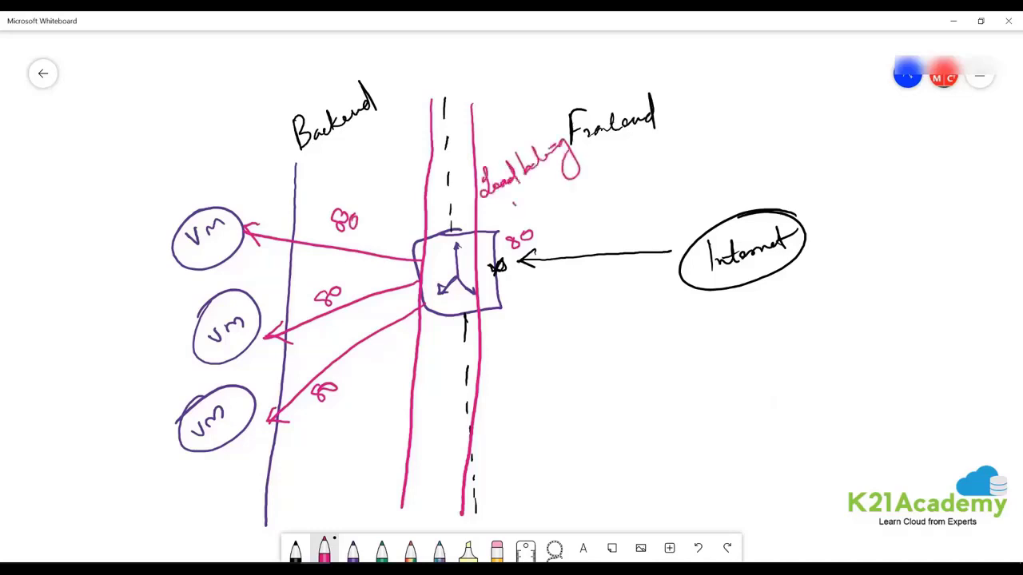
pyautogui.moveTo(513, 208); pyautogui.dragTo(531, 179)
pyautogui.moveTo(534, 191); pyautogui.dragTo(544, 185)
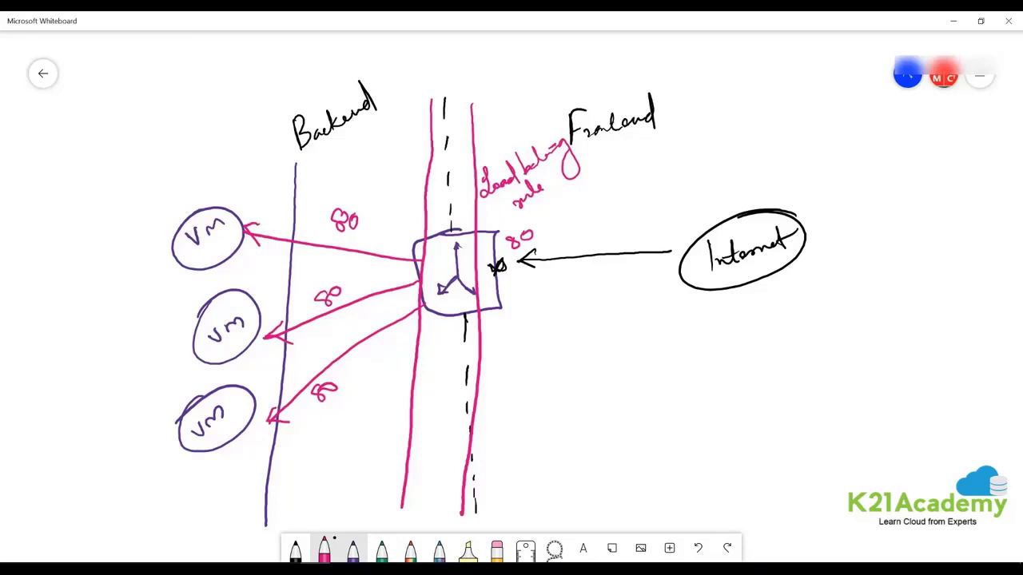
pyautogui.click(354, 548)
pyautogui.click(353, 548)
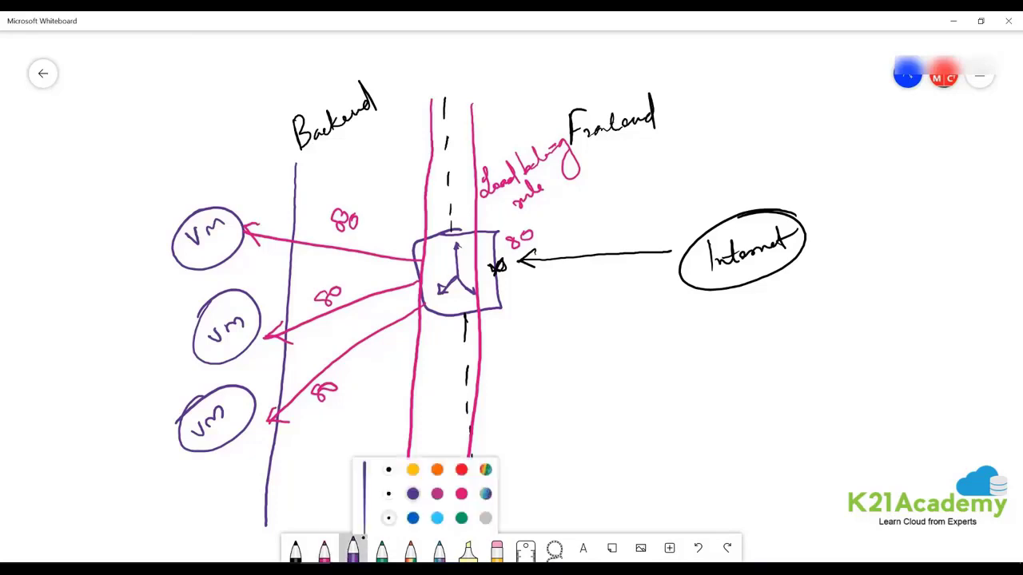
# In light blue, circle IIS on the top VM and trace Internet traffic to it.
pyautogui.click(439, 489)
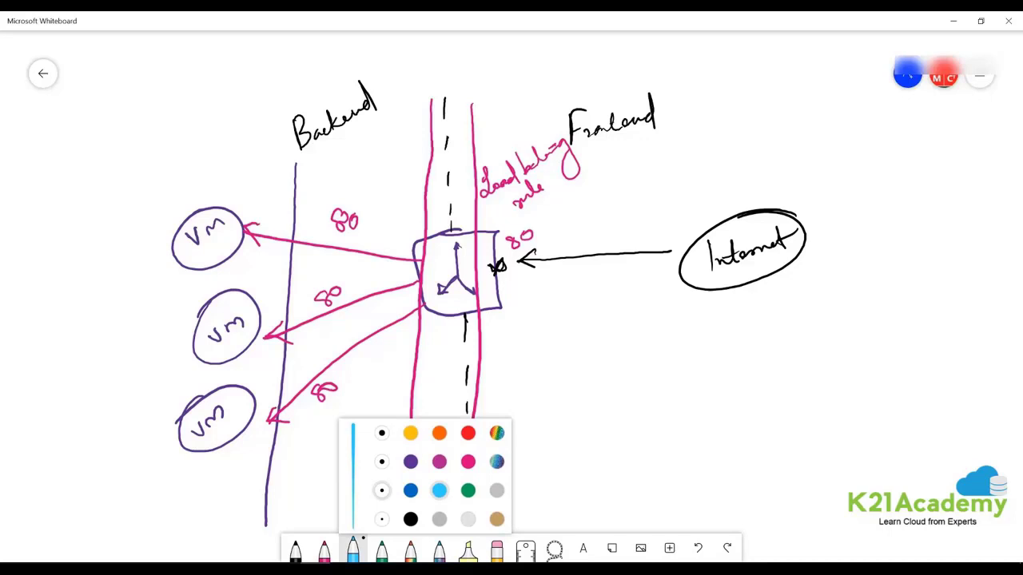
pyautogui.moveTo(144, 214); pyautogui.dragTo(241, 243)
pyautogui.moveTo(204, 182)
pyautogui.mouseDown()
pyautogui.moveTo(200, 279)
pyautogui.moveTo(215, 185)
pyautogui.moveTo(229, 183)
pyautogui.mouseUp()
pyautogui.moveTo(228, 143)
pyautogui.mouseDown()
pyautogui.moveTo(240, 192)
pyautogui.moveTo(233, 141)
pyautogui.mouseUp()
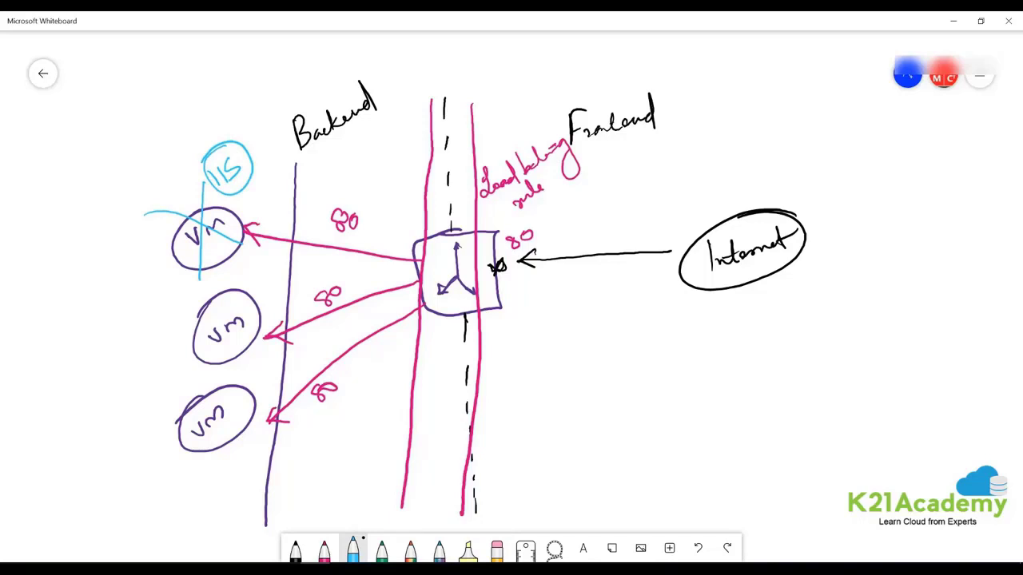
pyautogui.moveTo(680, 266)
pyautogui.mouseDown()
pyautogui.moveTo(537, 282)
pyautogui.moveTo(551, 291)
pyautogui.moveTo(475, 279)
pyautogui.moveTo(402, 250)
pyautogui.moveTo(249, 213)
pyautogui.moveTo(264, 225)
pyautogui.mouseUp()
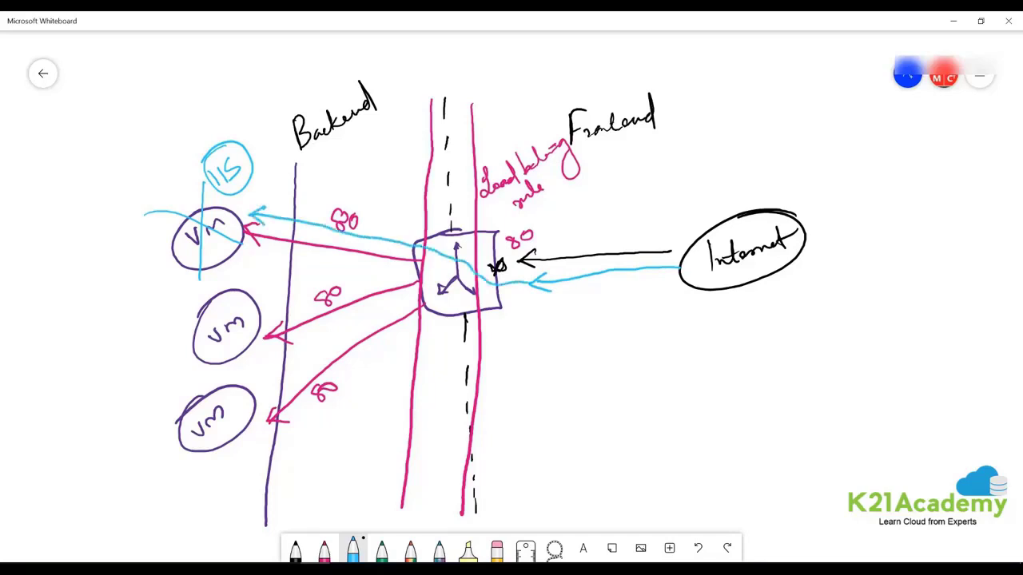
pyautogui.moveTo(395, 223)
pyautogui.mouseDown()
pyautogui.moveTo(378, 256)
pyautogui.moveTo(409, 258)
pyautogui.mouseUp()
# Write 'Health probe' below the load balancer.
pyautogui.moveTo(508, 437)
pyautogui.mouseDown()
pyautogui.moveTo(515, 461)
pyautogui.moveTo(551, 444)
pyautogui.mouseUp()
pyautogui.moveTo(561, 409); pyautogui.dragTo(560, 438)
pyautogui.moveTo(574, 402)
pyautogui.mouseDown()
pyautogui.moveTo(573, 435)
pyautogui.moveTo(523, 449)
pyautogui.moveTo(574, 407)
pyautogui.mouseUp()
pyautogui.moveTo(577, 393)
pyautogui.mouseDown()
pyautogui.moveTo(580, 421)
pyautogui.moveTo(590, 412)
pyautogui.mouseUp()
pyautogui.moveTo(601, 398)
pyautogui.mouseDown()
pyautogui.moveTo(606, 431)
pyautogui.moveTo(613, 403)
pyautogui.mouseUp()
pyautogui.moveTo(617, 398); pyautogui.dragTo(633, 379)
pyautogui.moveTo(636, 369); pyautogui.dragTo(649, 375)
pyautogui.moveTo(654, 373); pyautogui.dragTo(664, 369)
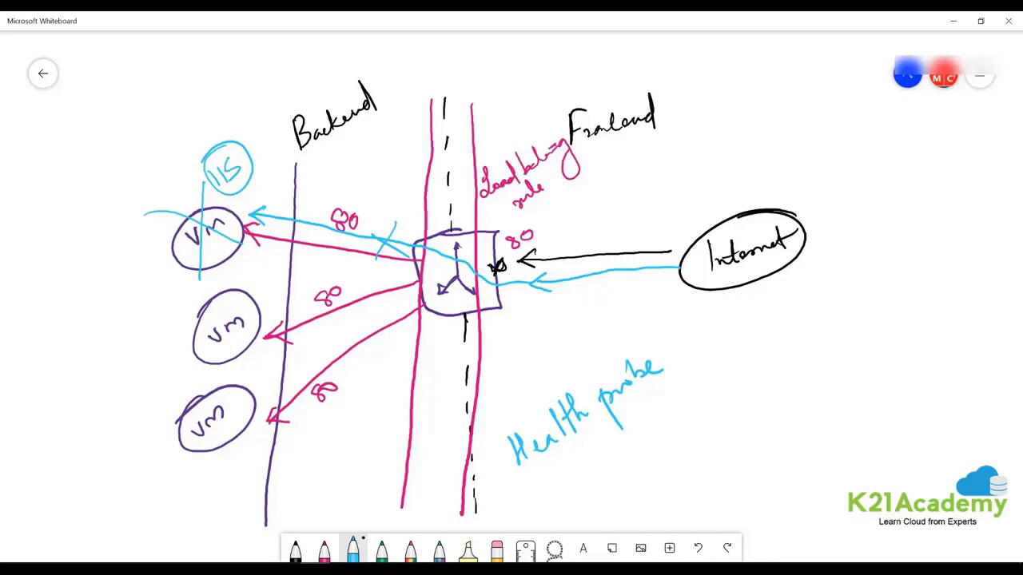
# Circle Backend with an arrow marked port 80, then set the ink to red.
pyautogui.moveTo(344, 70)
pyautogui.mouseDown()
pyautogui.moveTo(322, 77)
pyautogui.moveTo(379, 97)
pyautogui.moveTo(422, 58)
pyautogui.moveTo(395, 101)
pyautogui.mouseUp()
pyautogui.moveTo(433, 55)
pyautogui.mouseDown()
pyautogui.moveTo(445, 53)
pyautogui.moveTo(436, 57)
pyautogui.mouseUp()
pyautogui.moveTo(451, 51); pyautogui.dragTo(449, 53)
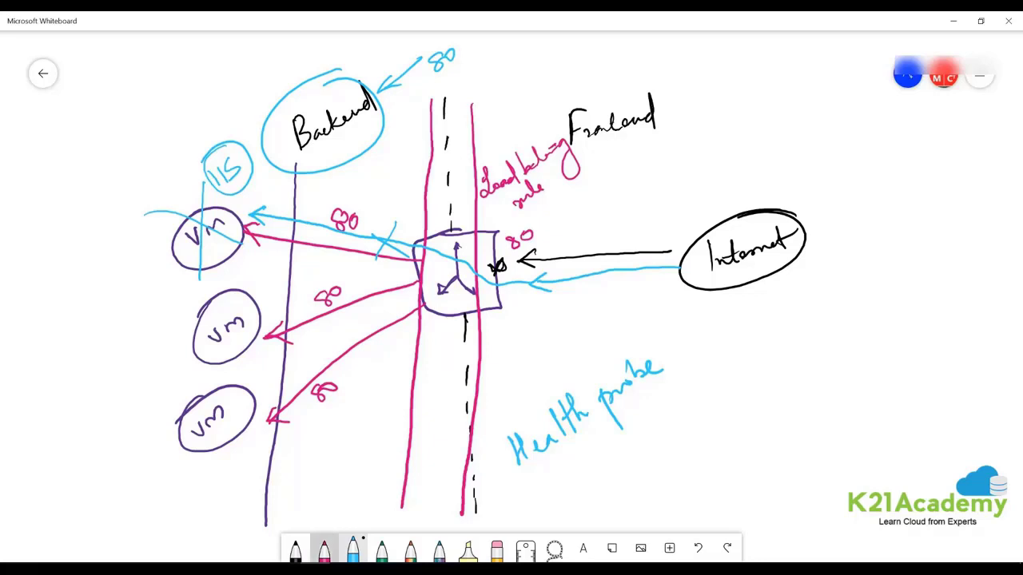
pyautogui.click(324, 548)
pyautogui.click(324, 548)
pyautogui.click(439, 434)
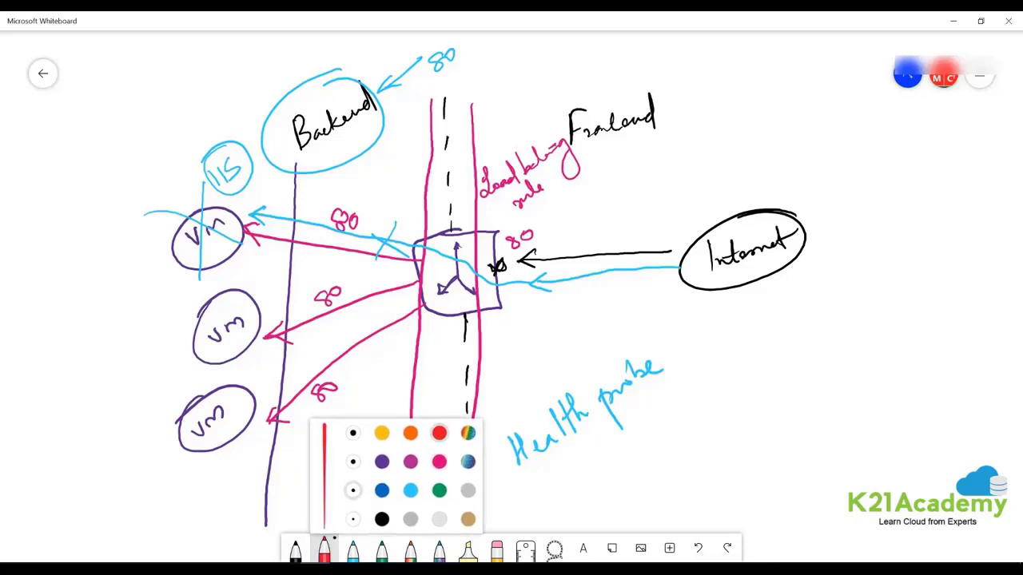
# In red, circle and cross out the top VM and its incoming arrow.
pyautogui.moveTo(220, 194)
pyautogui.mouseDown()
pyautogui.moveTo(151, 232)
pyautogui.moveTo(183, 207)
pyautogui.moveTo(176, 221)
pyautogui.moveTo(264, 253)
pyautogui.mouseUp()
pyautogui.moveTo(191, 148); pyautogui.dragTo(207, 286)
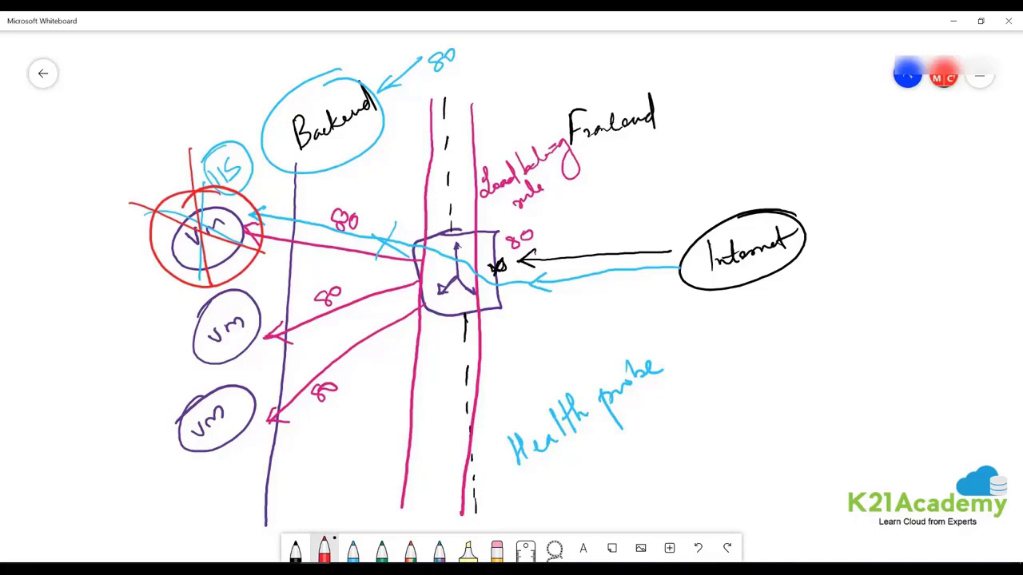
pyautogui.moveTo(352, 230); pyautogui.dragTo(405, 266)
pyautogui.moveTo(393, 217); pyautogui.dragTo(367, 297)
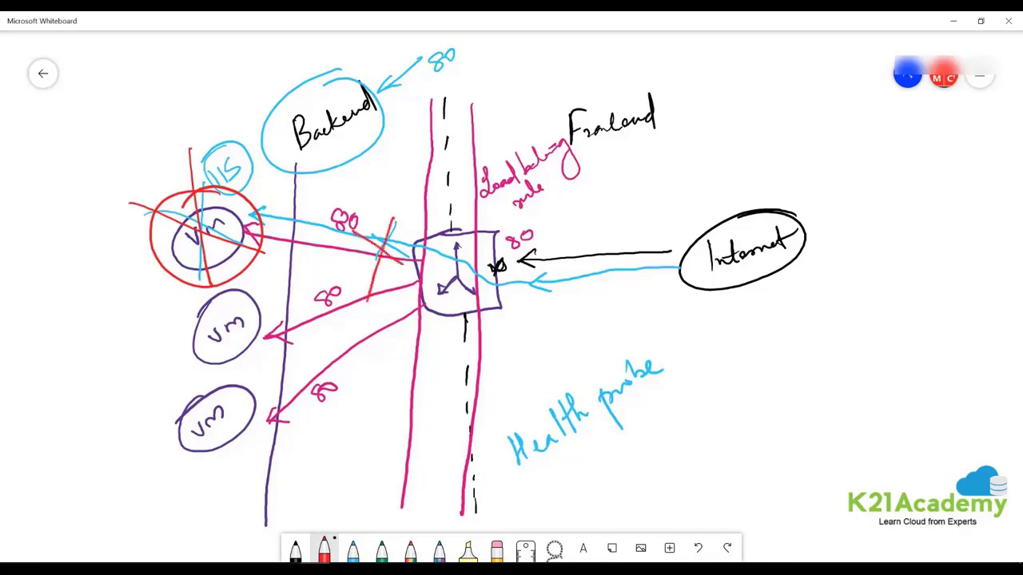
pyautogui.moveTo(301, 198)
pyautogui.mouseDown()
pyautogui.moveTo(278, 261)
pyautogui.moveTo(328, 245)
pyautogui.mouseUp()
# In green, draw traffic arrows to the middle and bottom VMs.
pyautogui.click(381, 548)
pyautogui.moveTo(617, 276)
pyautogui.mouseDown()
pyautogui.moveTo(436, 289)
pyautogui.moveTo(236, 362)
pyautogui.mouseUp()
pyautogui.moveTo(237, 361); pyautogui.dragTo(277, 368)
pyautogui.moveTo(441, 293); pyautogui.dragTo(258, 452)
pyautogui.moveTo(262, 434)
pyautogui.mouseDown()
pyautogui.moveTo(256, 454)
pyautogui.moveTo(275, 454)
pyautogui.mouseUp()
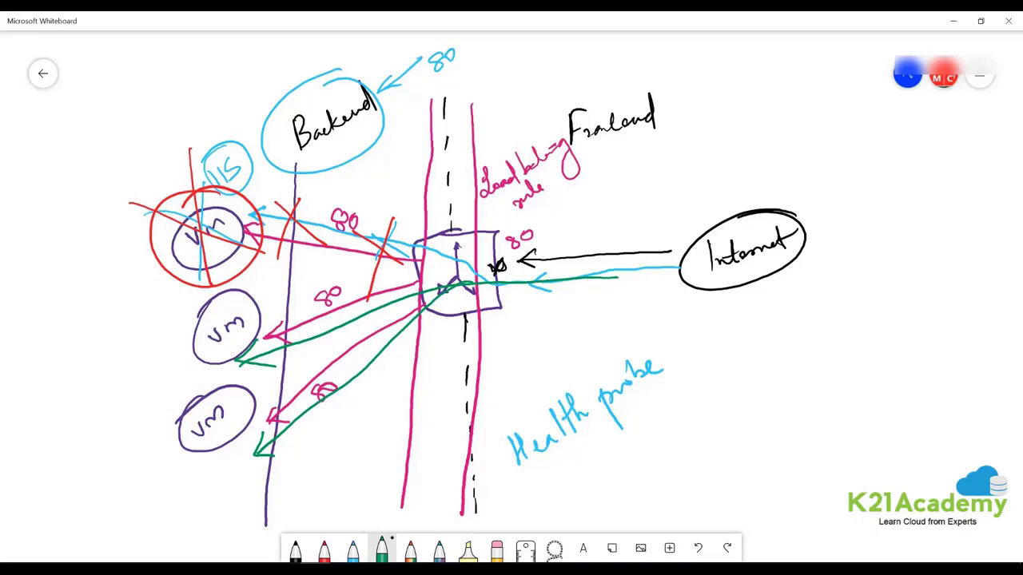
# Underline 'Health probe' and list Frontend, Backend pools, HP and underlined LB Rules at right.
pyautogui.moveTo(512, 484); pyautogui.dragTo(701, 379)
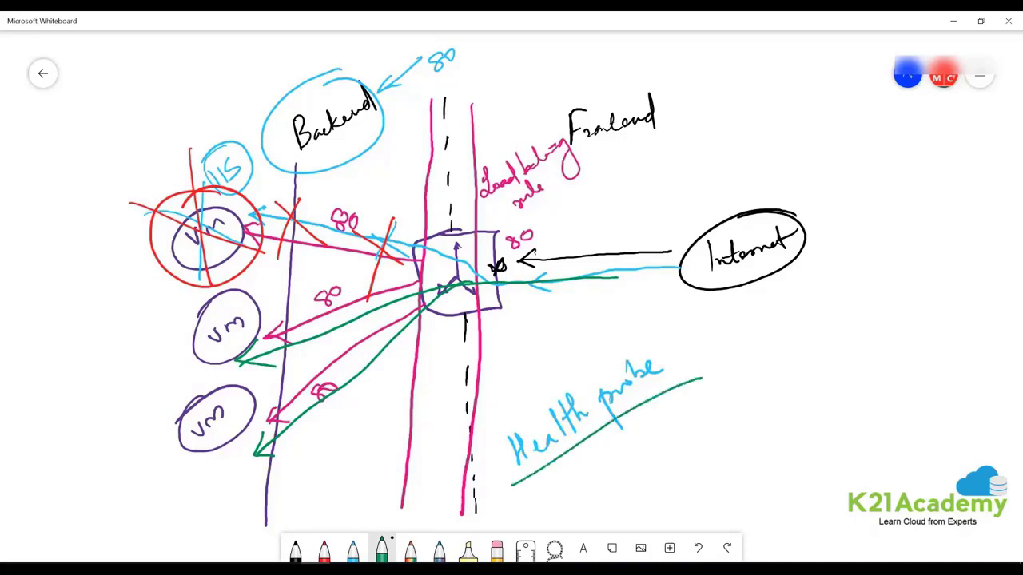
pyautogui.moveTo(495, 514); pyautogui.dragTo(716, 386)
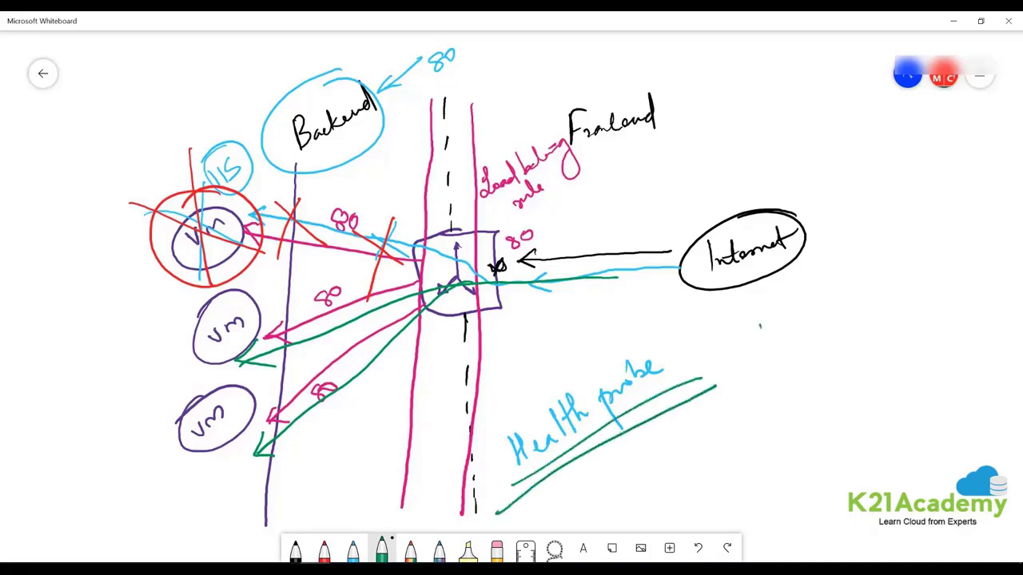
pyautogui.moveTo(760, 327)
pyautogui.mouseDown()
pyautogui.moveTo(758, 346)
pyautogui.moveTo(783, 340)
pyautogui.moveTo(836, 319)
pyautogui.moveTo(852, 290)
pyautogui.mouseUp()
pyautogui.moveTo(772, 369); pyautogui.dragTo(773, 393)
pyautogui.moveTo(787, 390)
pyautogui.mouseDown()
pyautogui.moveTo(815, 367)
pyautogui.moveTo(861, 364)
pyautogui.moveTo(917, 321)
pyautogui.moveTo(911, 328)
pyautogui.mouseUp()
pyautogui.moveTo(926, 316); pyautogui.dragTo(939, 328)
pyautogui.moveTo(791, 417)
pyautogui.mouseDown()
pyautogui.moveTo(790, 440)
pyautogui.moveTo(808, 436)
pyautogui.mouseUp()
pyautogui.moveTo(814, 408); pyautogui.dragTo(821, 435)
pyautogui.moveTo(812, 408); pyautogui.dragTo(815, 421)
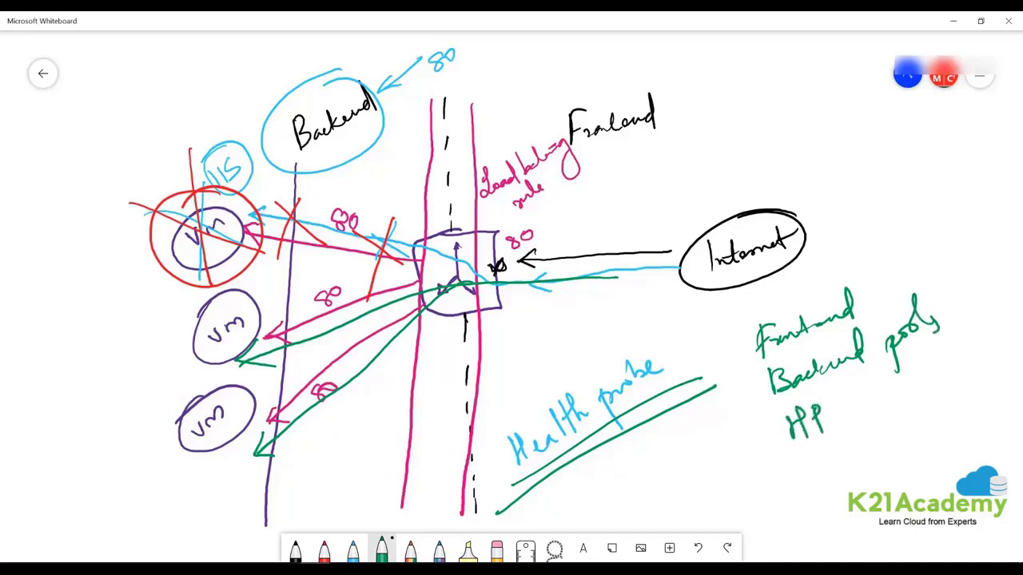
pyautogui.moveTo(797, 457)
pyautogui.mouseDown()
pyautogui.moveTo(806, 488)
pyautogui.moveTo(826, 477)
pyautogui.moveTo(830, 489)
pyautogui.moveTo(892, 422)
pyautogui.moveTo(924, 426)
pyautogui.mouseUp()
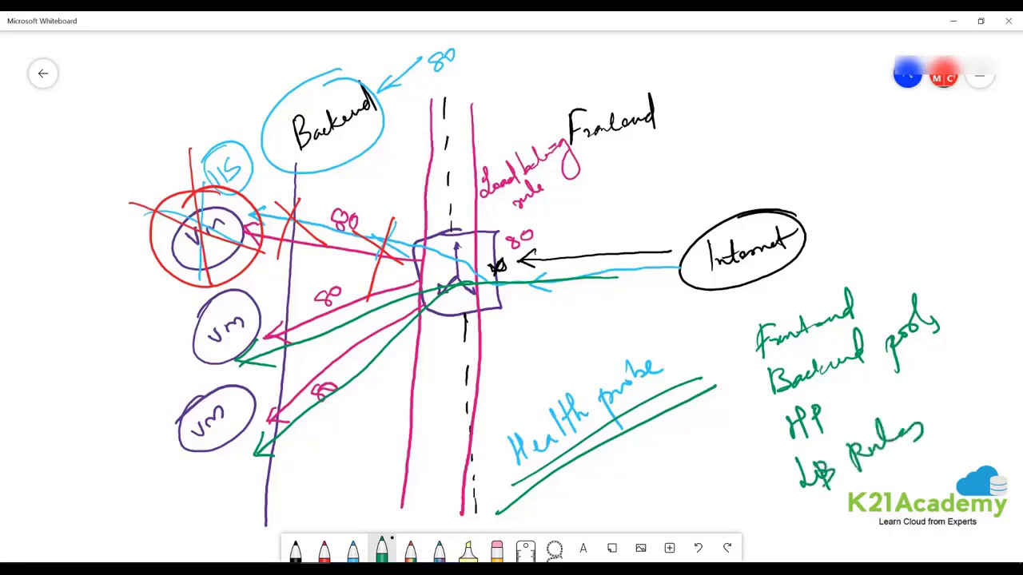
pyautogui.moveTo(777, 535); pyautogui.dragTo(929, 453)
pyautogui.moveTo(890, 491); pyautogui.dragTo(841, 511)
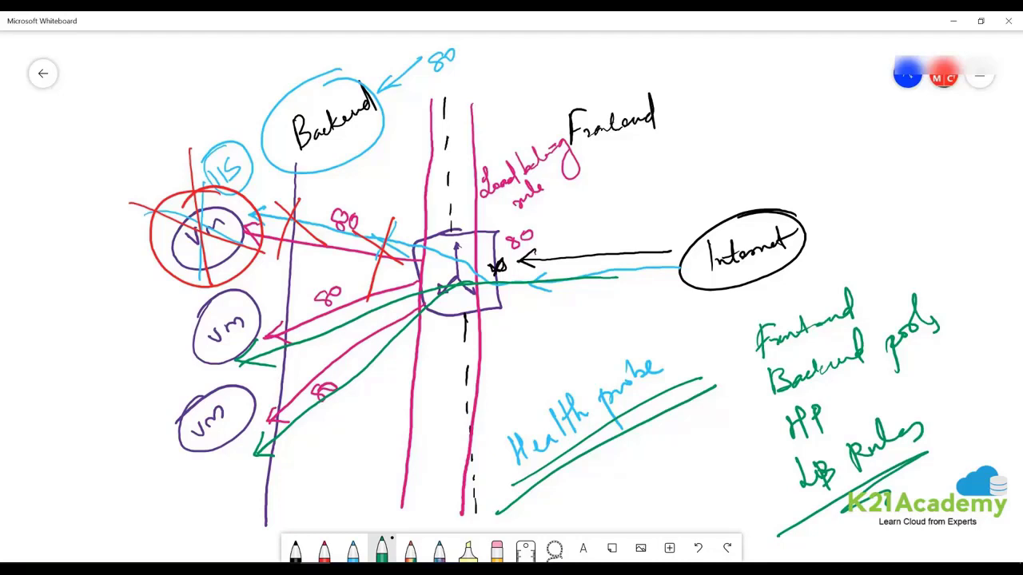
# Start a new load balancer in a new resource group named demo-lb.
pyautogui.click(954, 20)
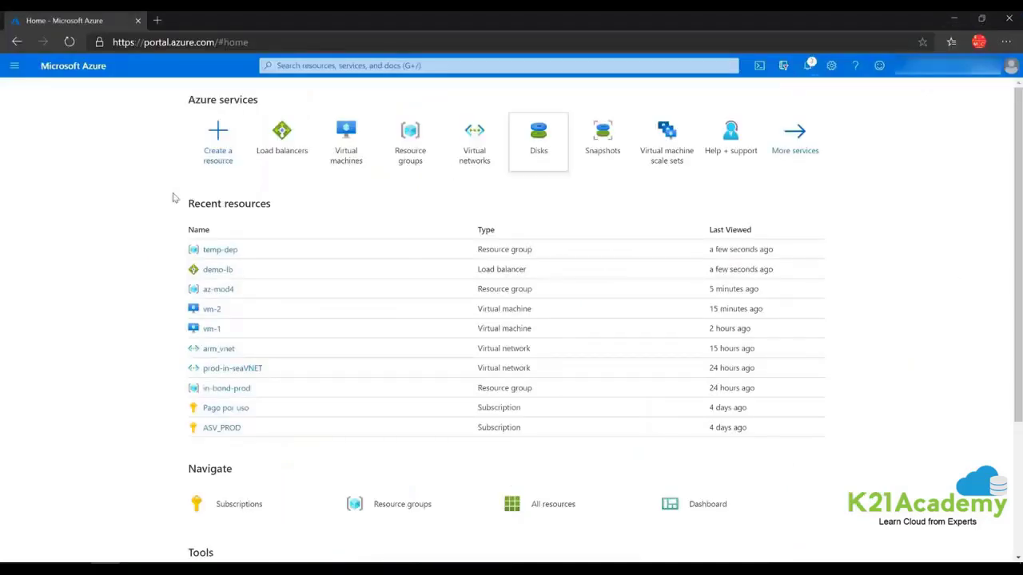
pyautogui.click(283, 132)
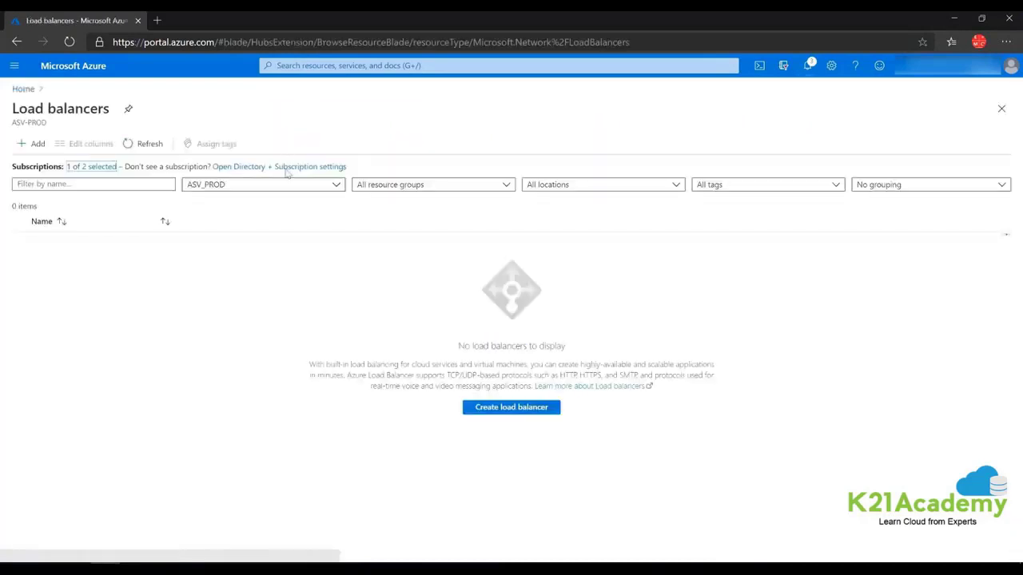
pyautogui.click(38, 143)
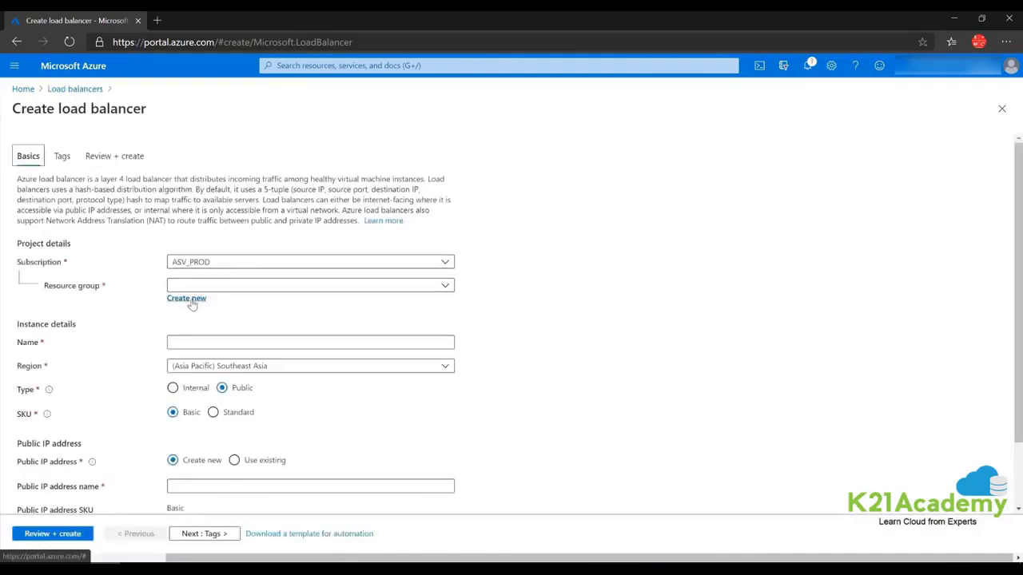
pyautogui.click(190, 300)
pyautogui.write('demo')
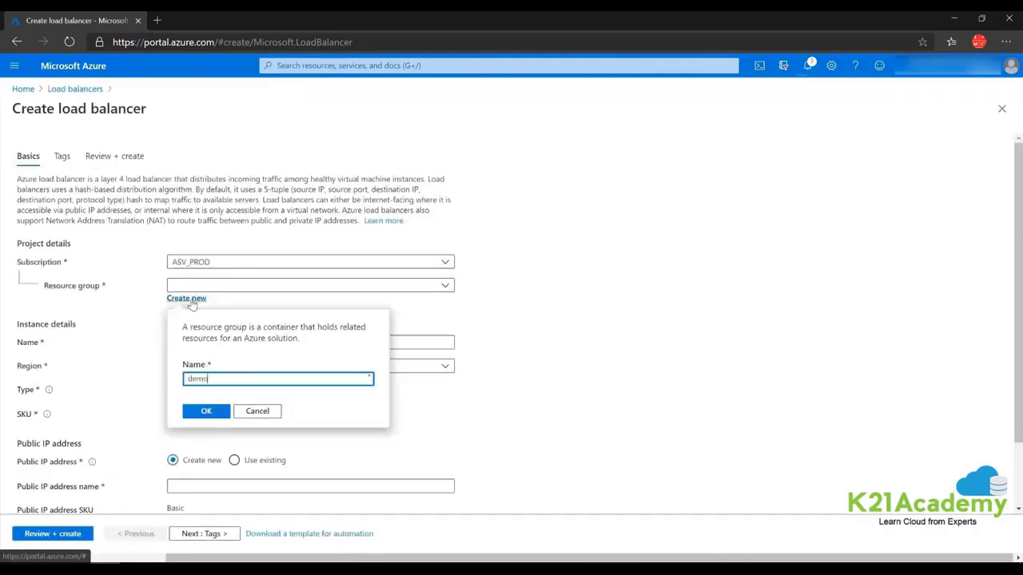
pyautogui.write('-lb')
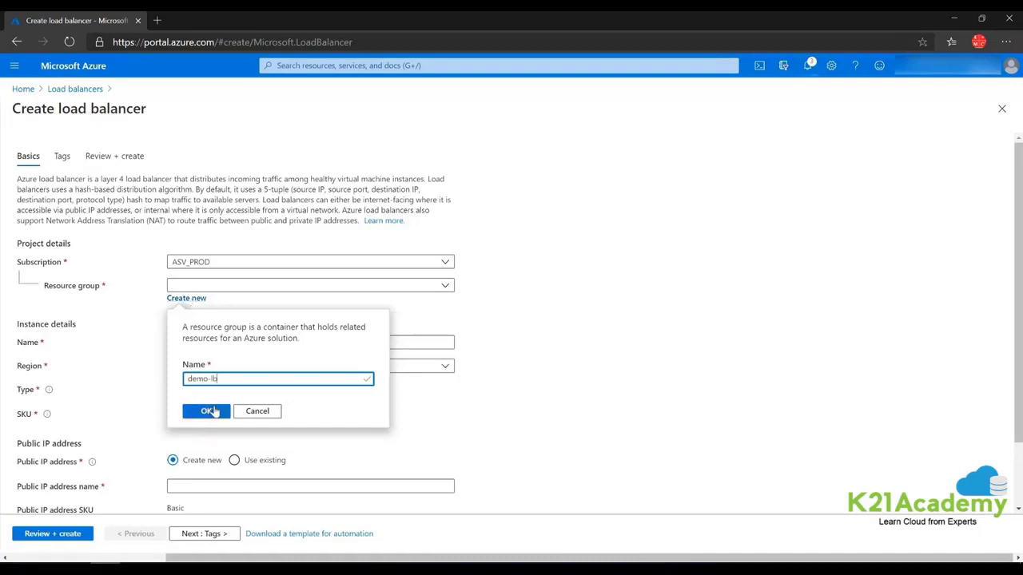
pyautogui.click(209, 413)
# Name the load balancer demo-lb and choose the Standard SKU.
pyautogui.click(174, 345)
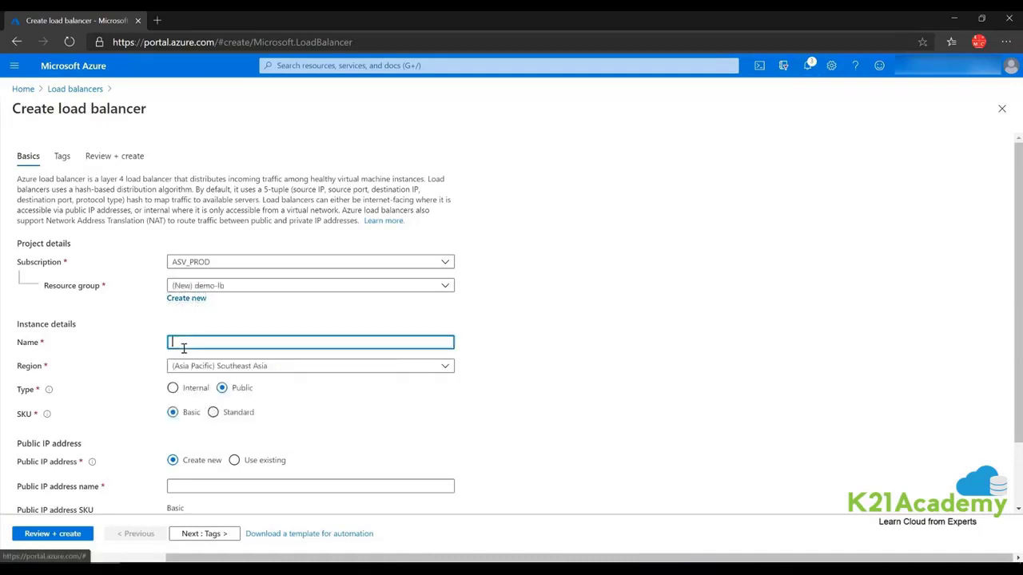
pyautogui.write('d')
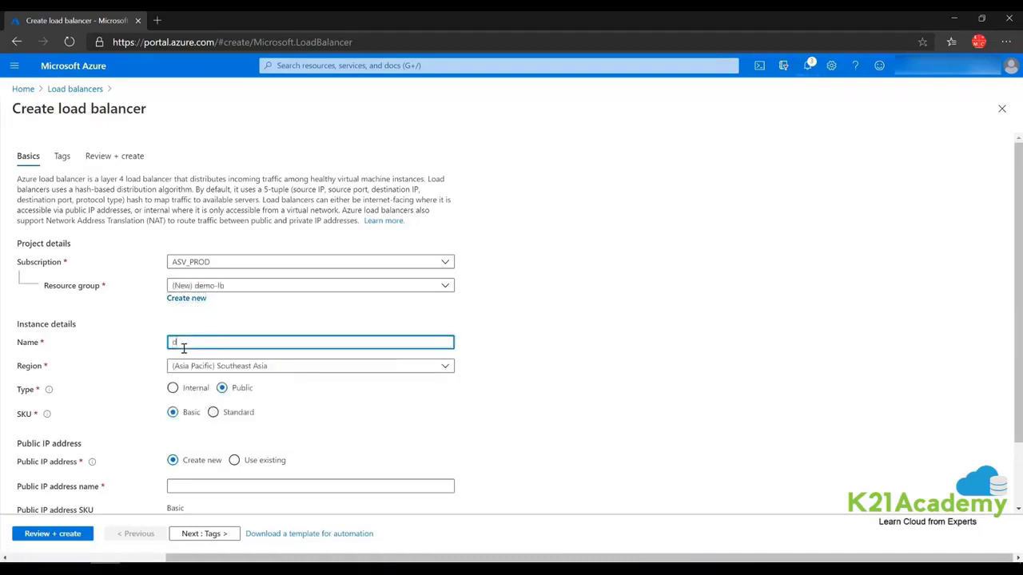
pyautogui.write('emo lb')
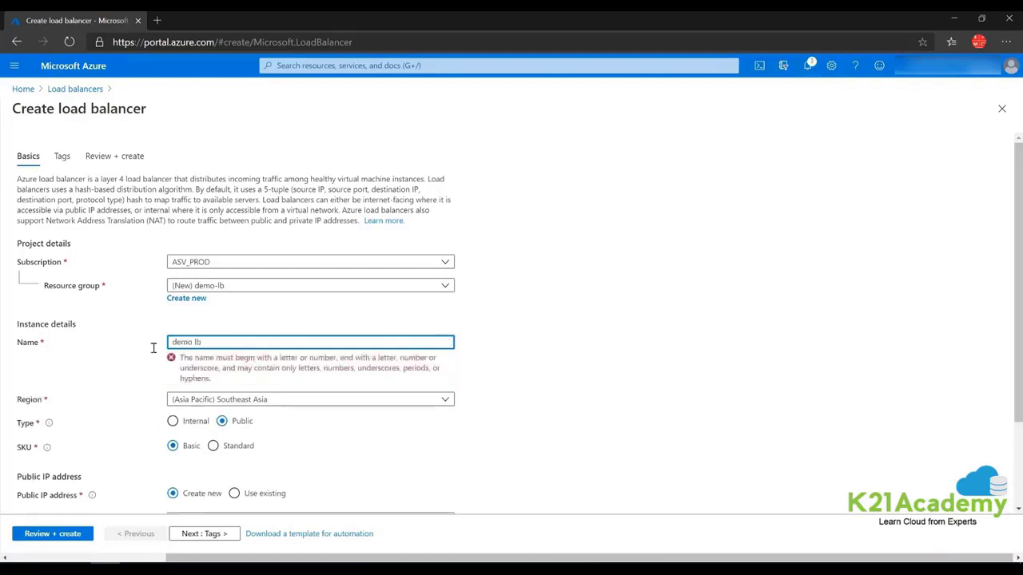
pyautogui.press('BackSpace')
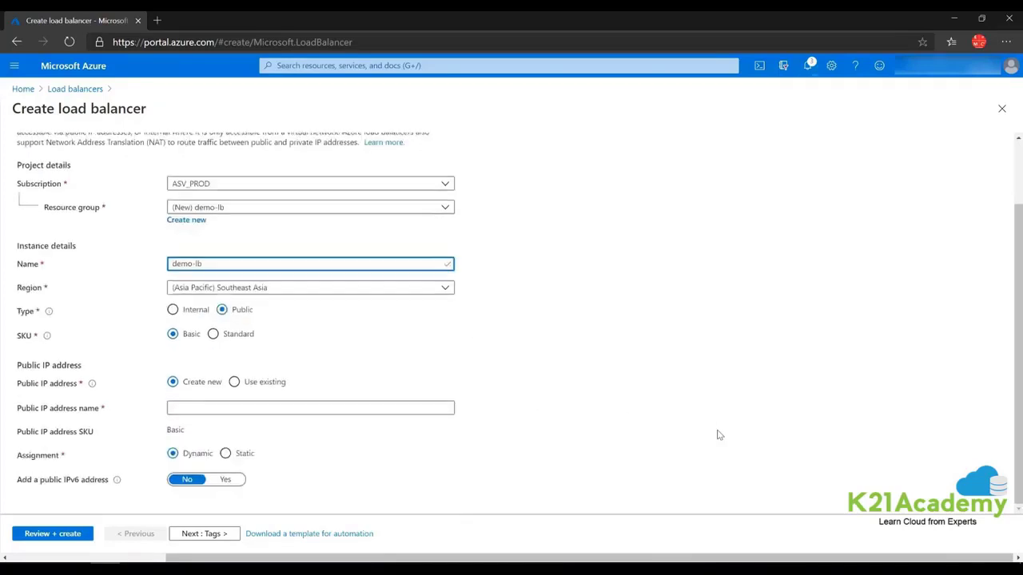
pyautogui.scroll(-1, 717, 435)
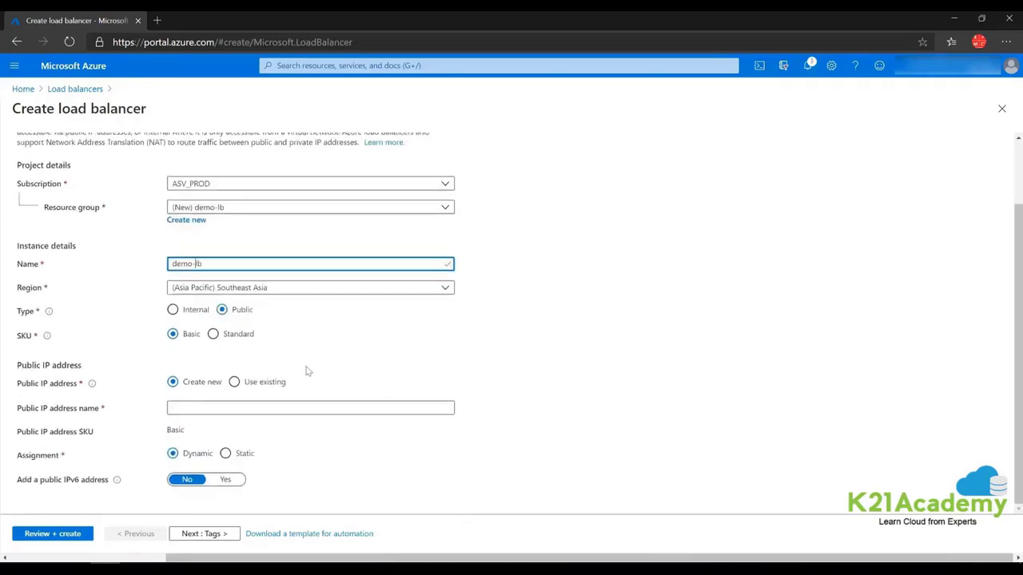
pyautogui.click(214, 335)
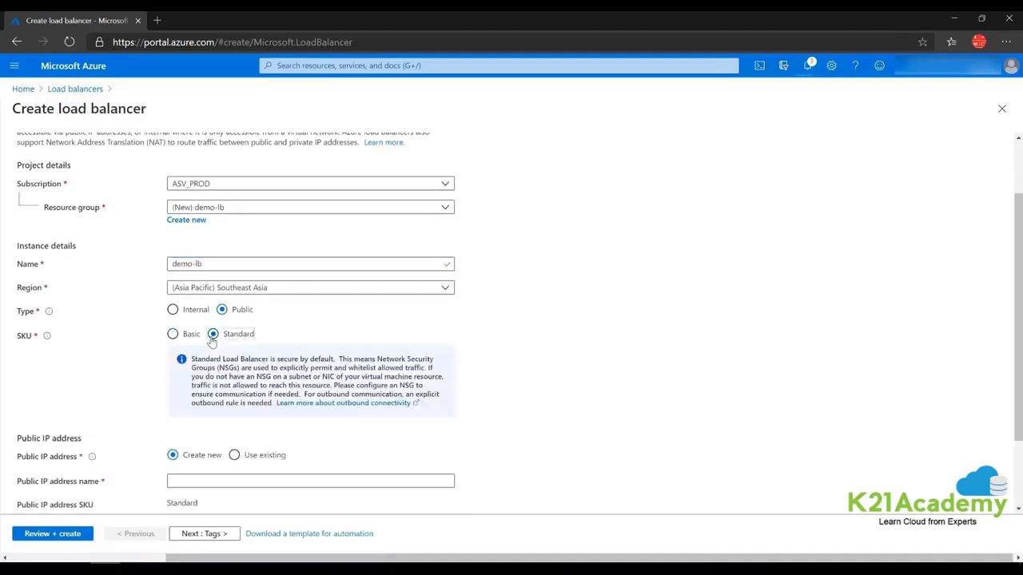
# Name the public IP demo-lb-pubip, place it in zone 1, and run Review + create.
pyautogui.scroll(-1, 215, 342)
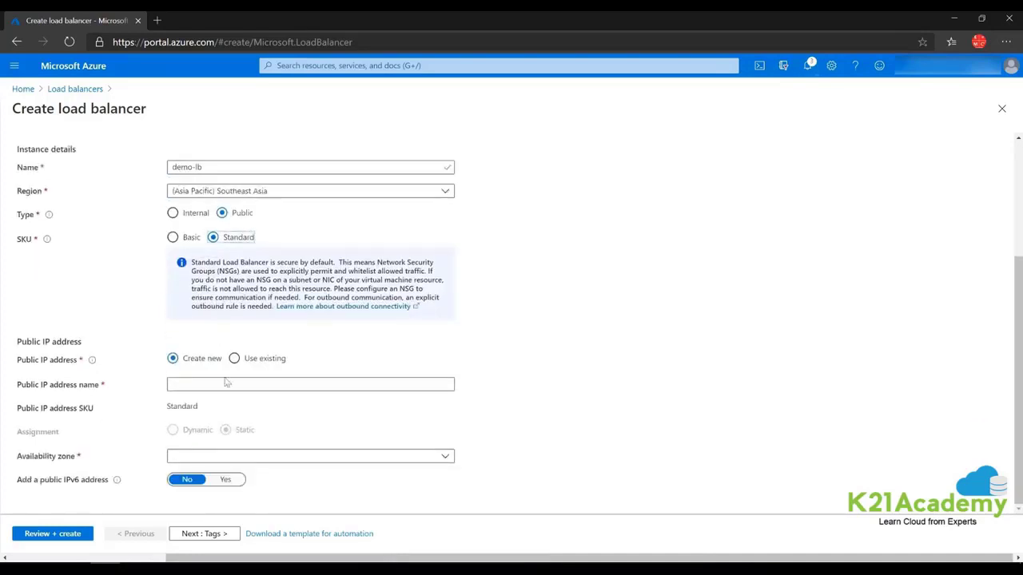
pyautogui.click(230, 460)
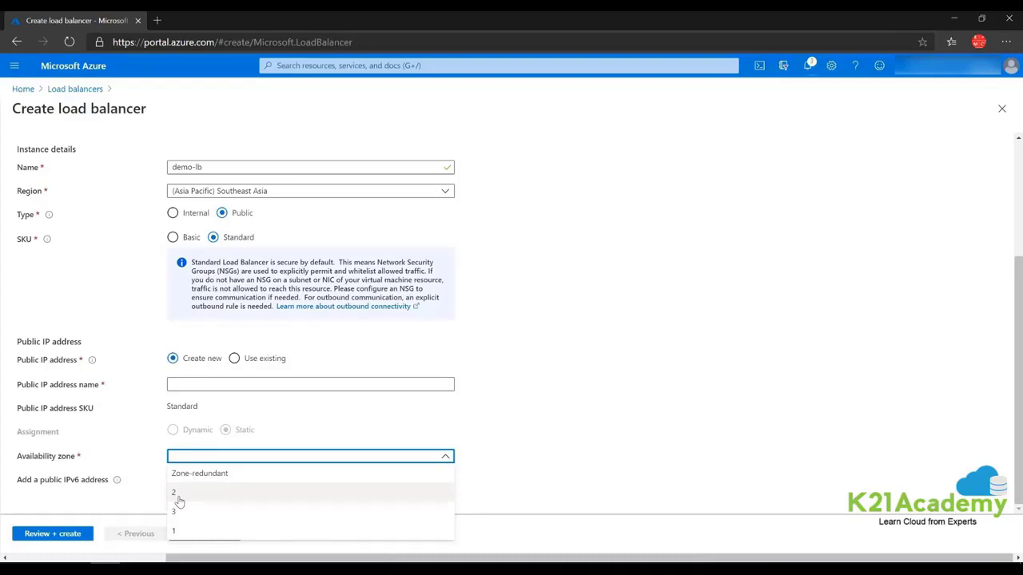
pyautogui.click(645, 297)
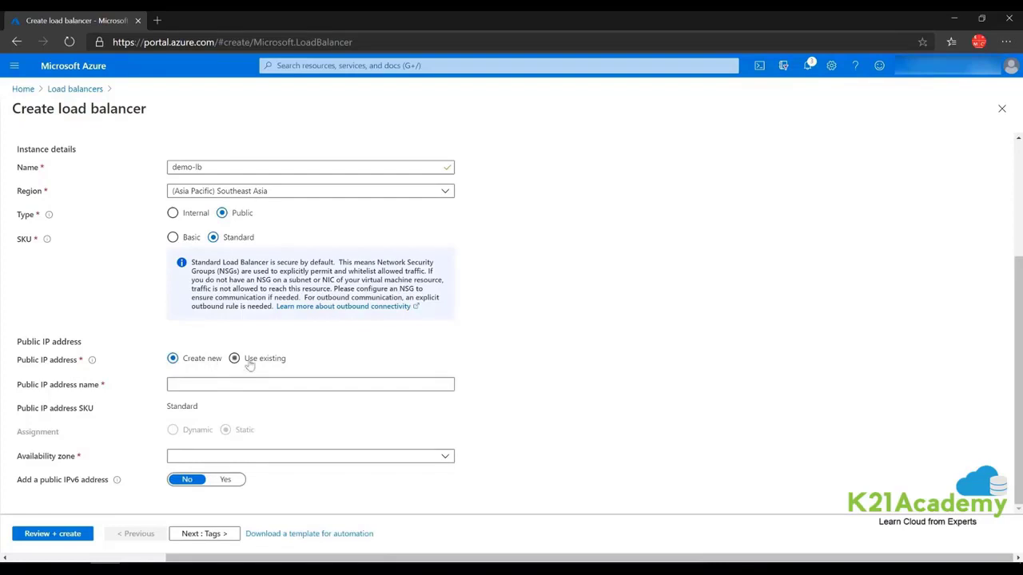
pyautogui.click(220, 382)
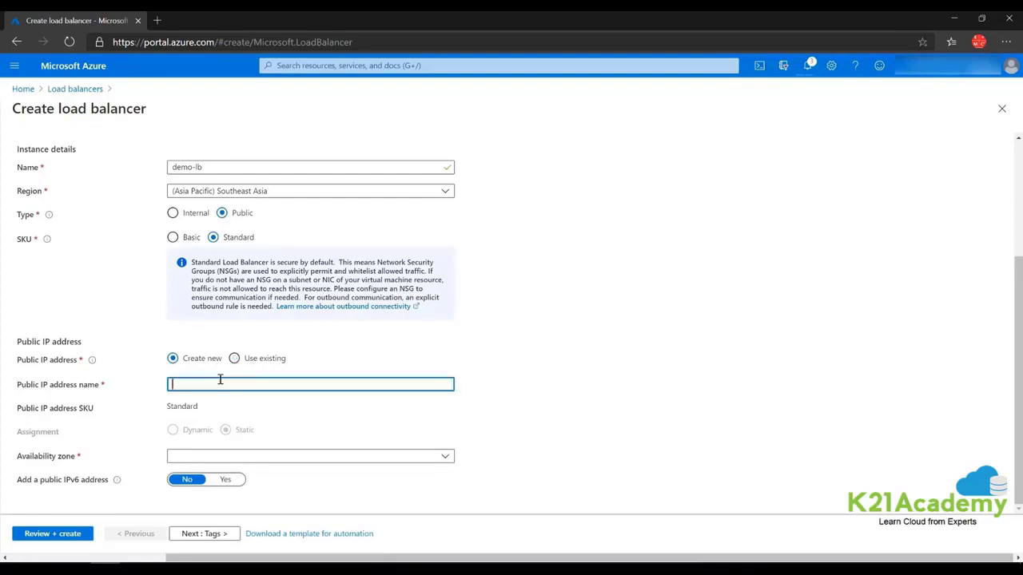
pyautogui.write('demo-')
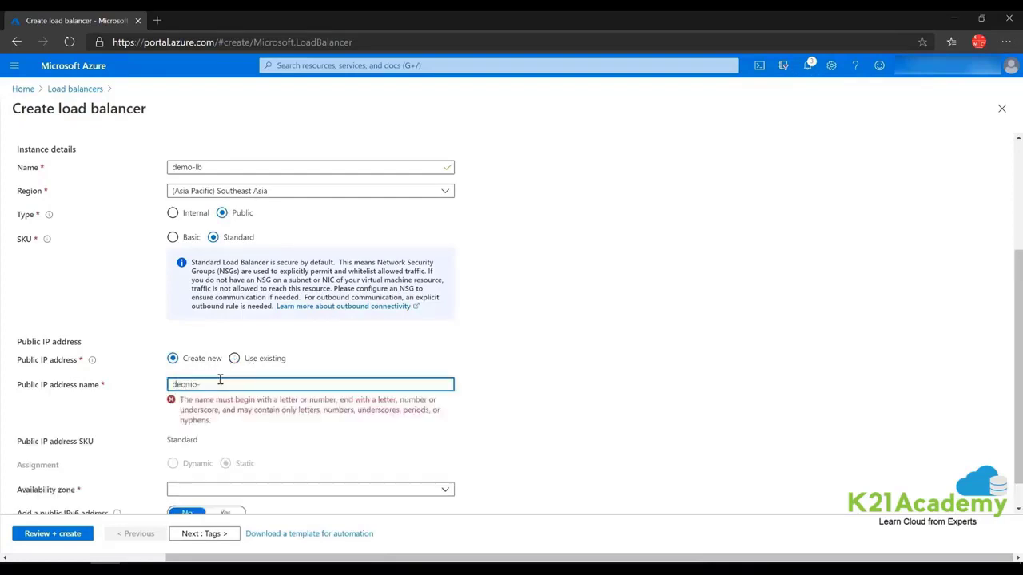
pyautogui.write('mo')
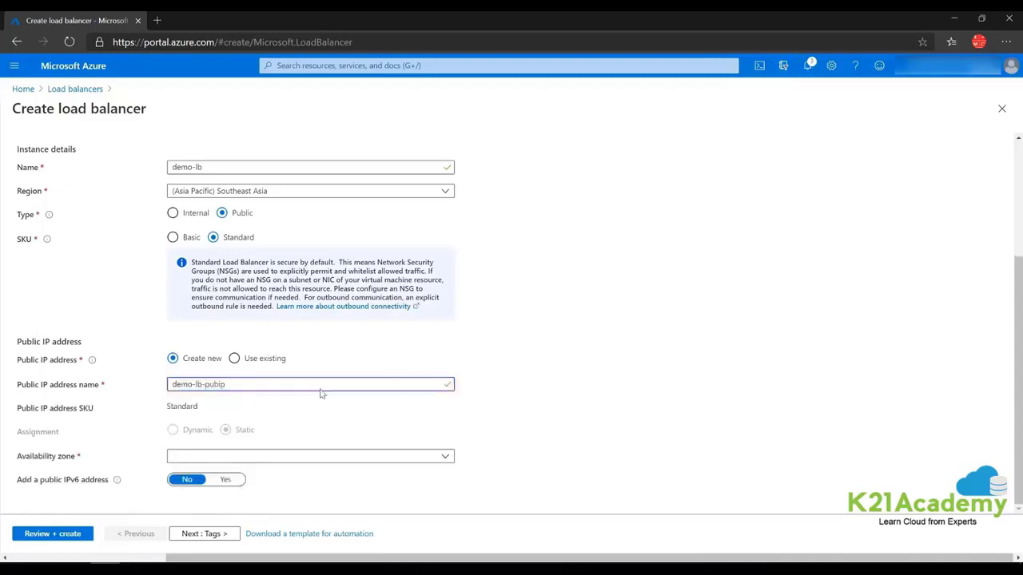
pyautogui.click(186, 456)
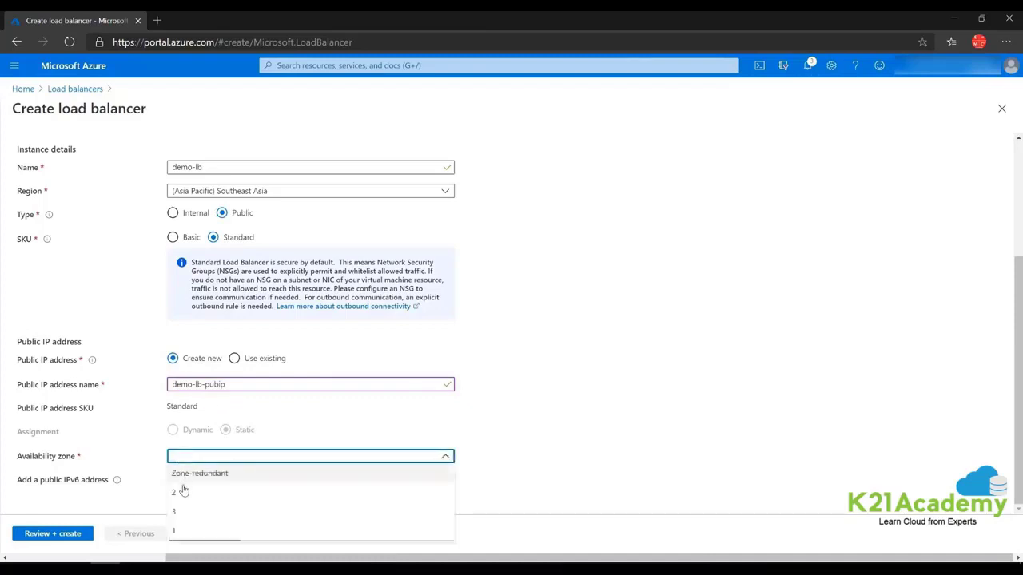
pyautogui.click(184, 531)
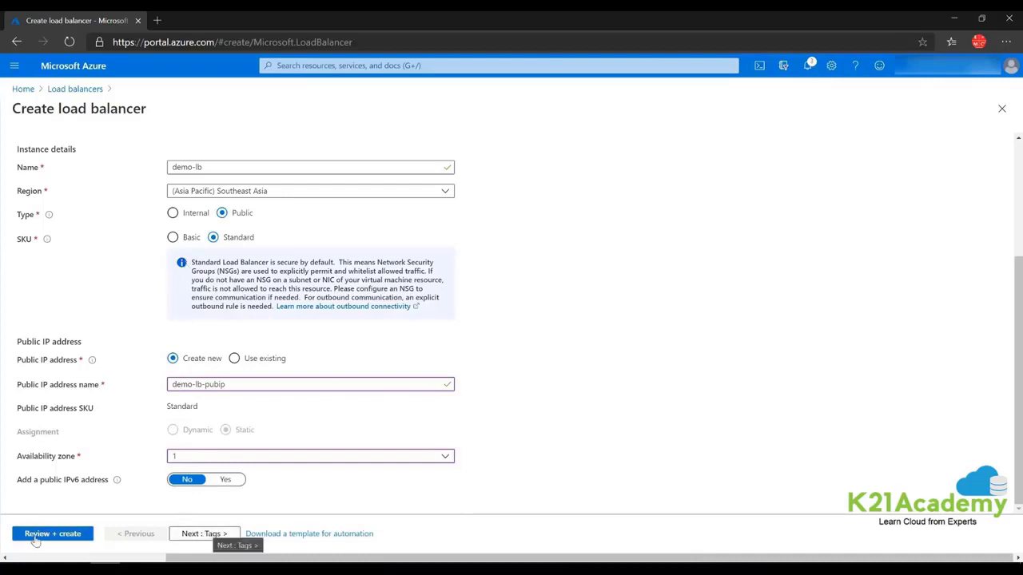
pyautogui.click(35, 541)
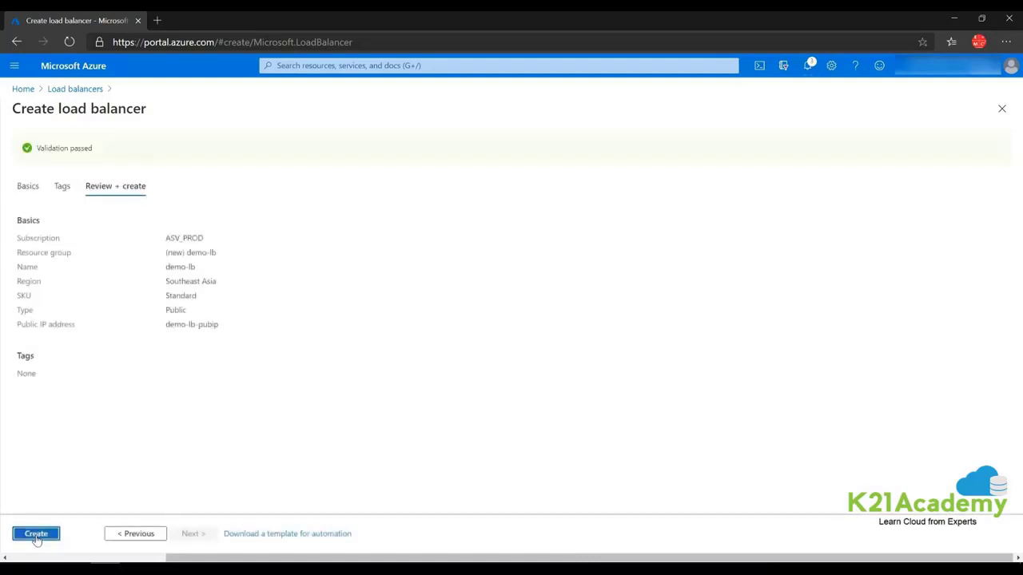
# Create the demo-lb load balancer, then view its empty Backend pools list.
pyautogui.click(36, 534)
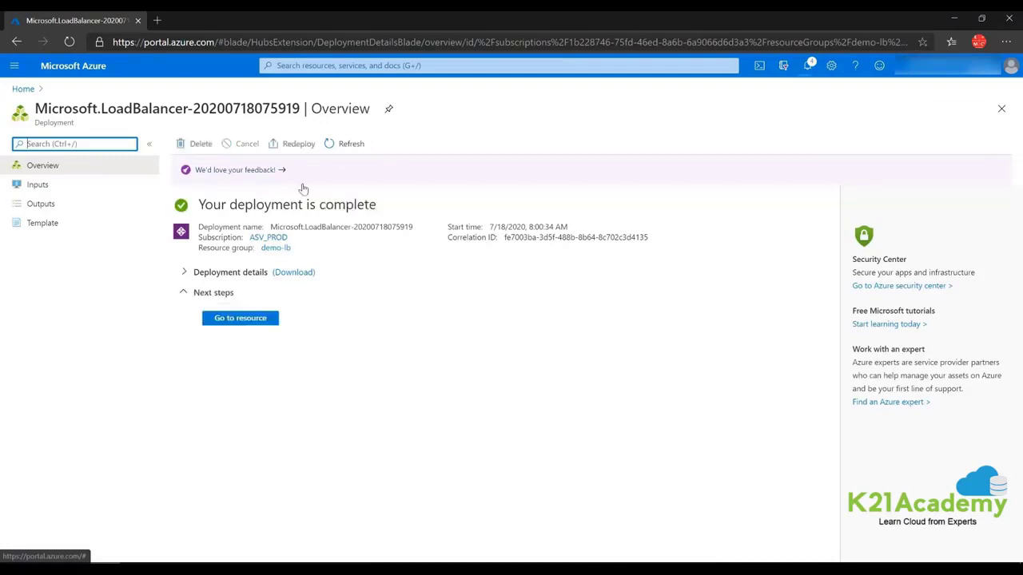
pyautogui.click(239, 319)
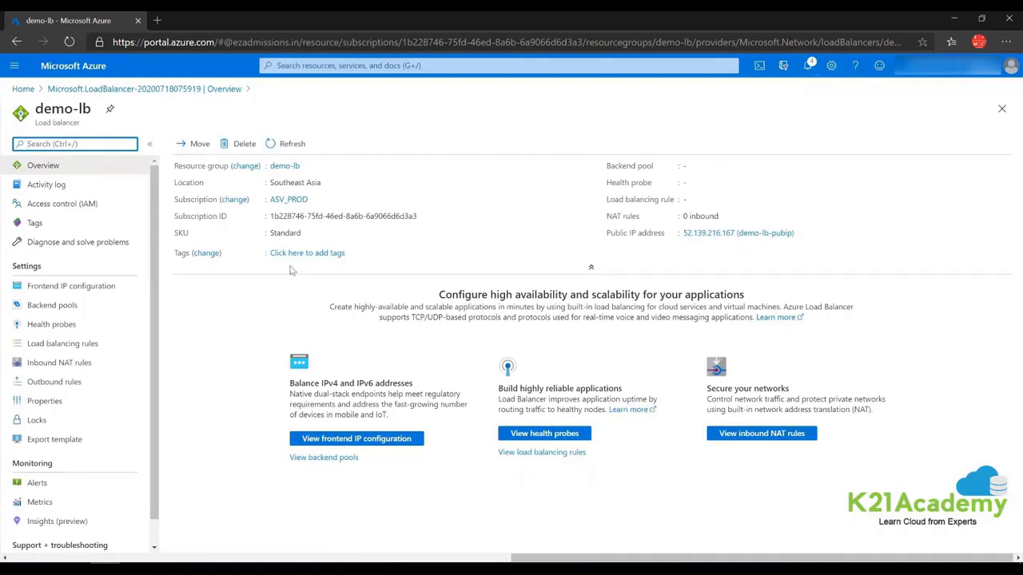
pyautogui.click(63, 309)
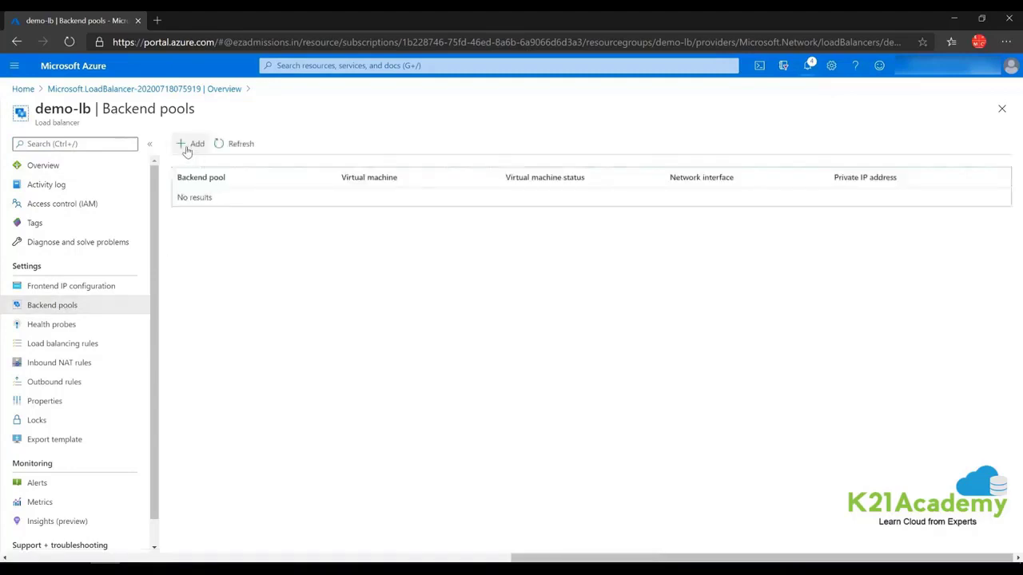
# Add a backend pool named demo-lb-backend to demo-lb.
pyautogui.click(186, 150)
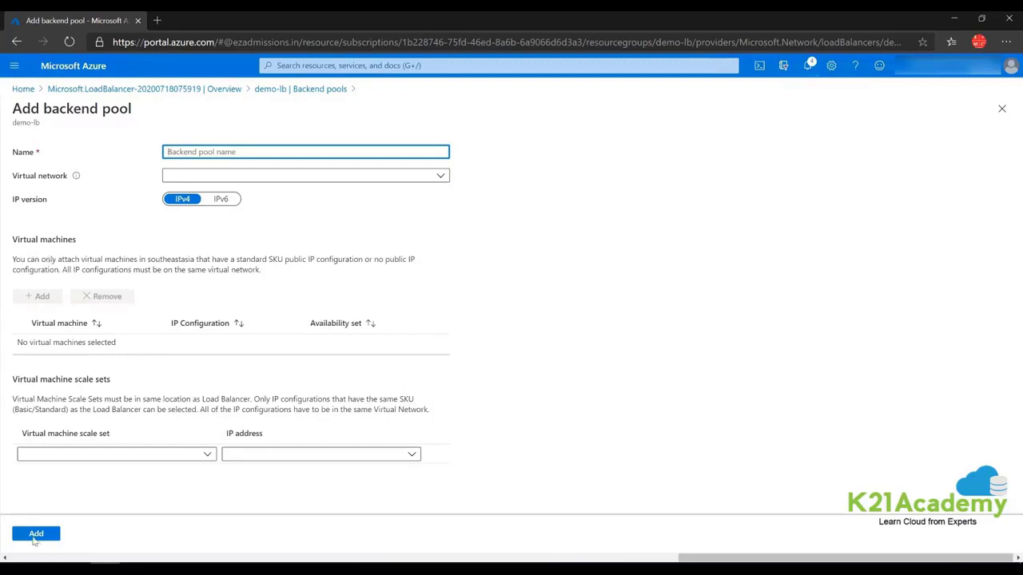
pyautogui.click(197, 152)
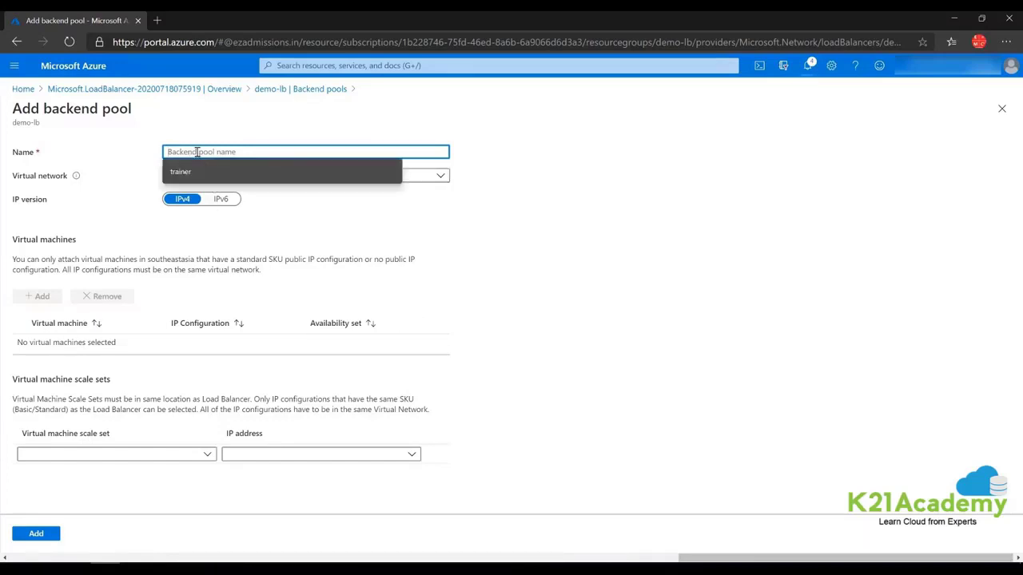
pyautogui.write('demo-lb')
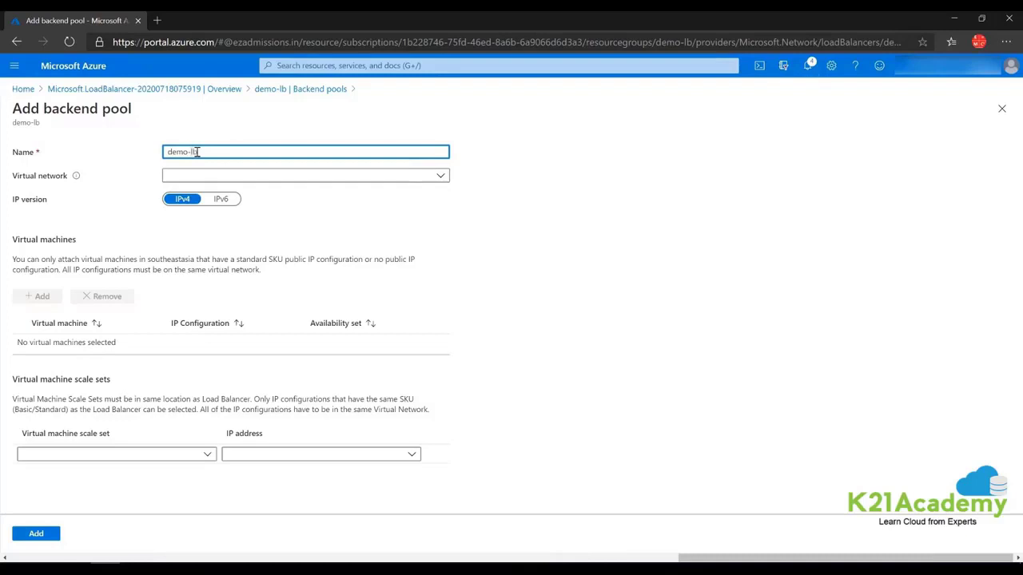
pyautogui.write('-backend')
pyautogui.click(47, 536)
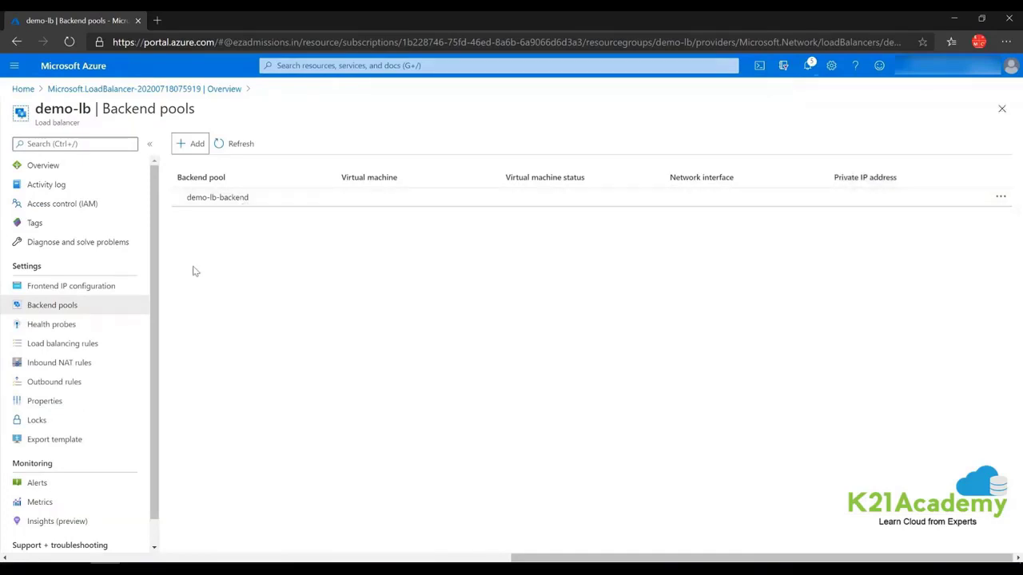
# Create health probe demo-lb-hp on TCP port 80 with a 5-second interval.
pyautogui.click(58, 327)
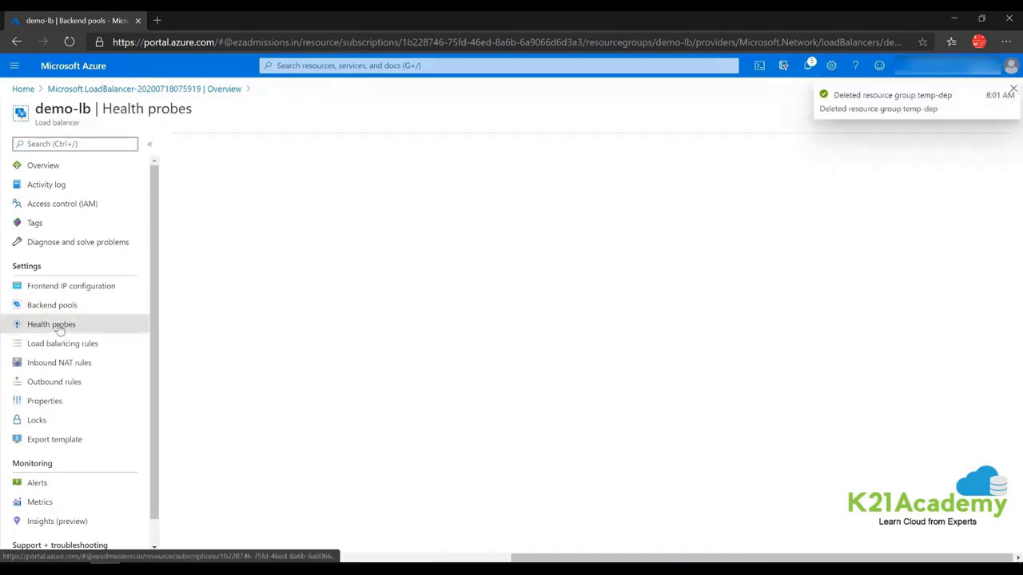
pyautogui.click(192, 143)
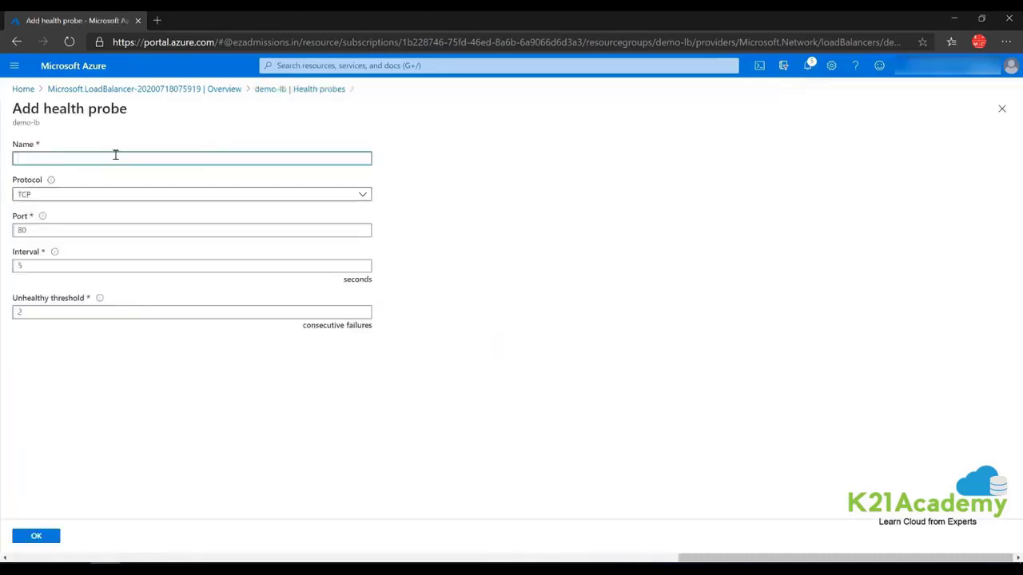
pyautogui.write('demo-lb-')
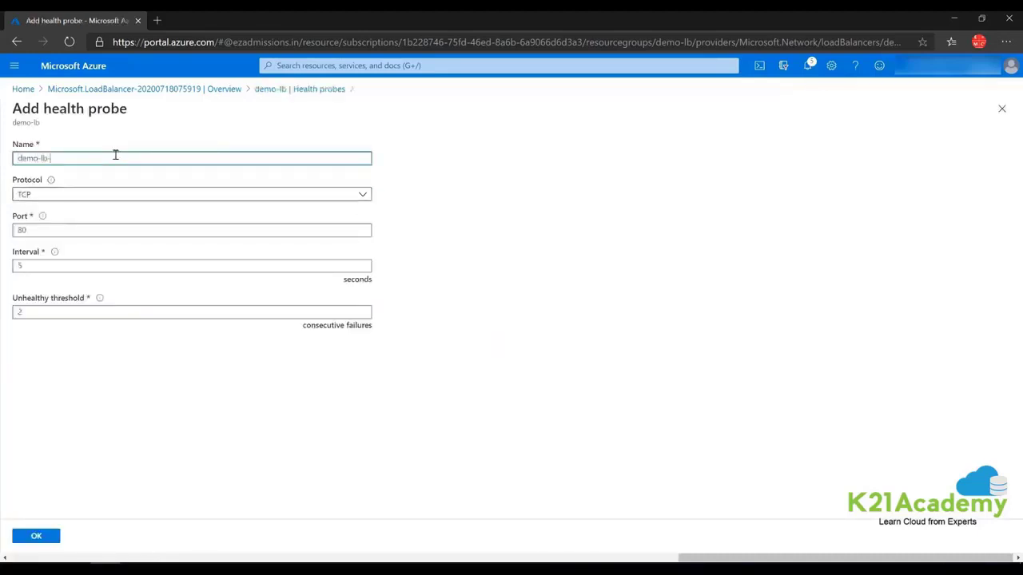
pyautogui.write('hp')
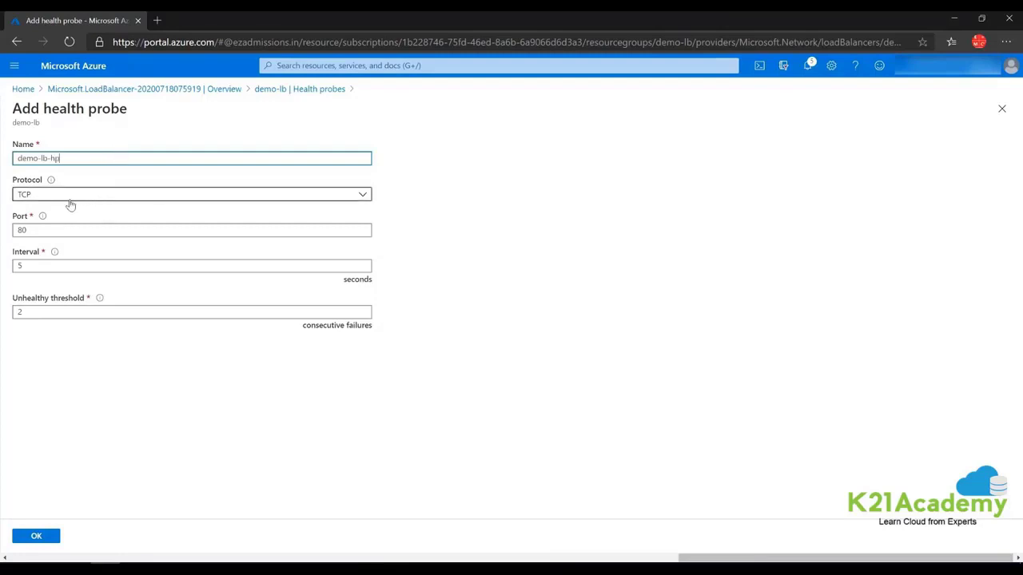
pyautogui.doubleClick(36, 266)
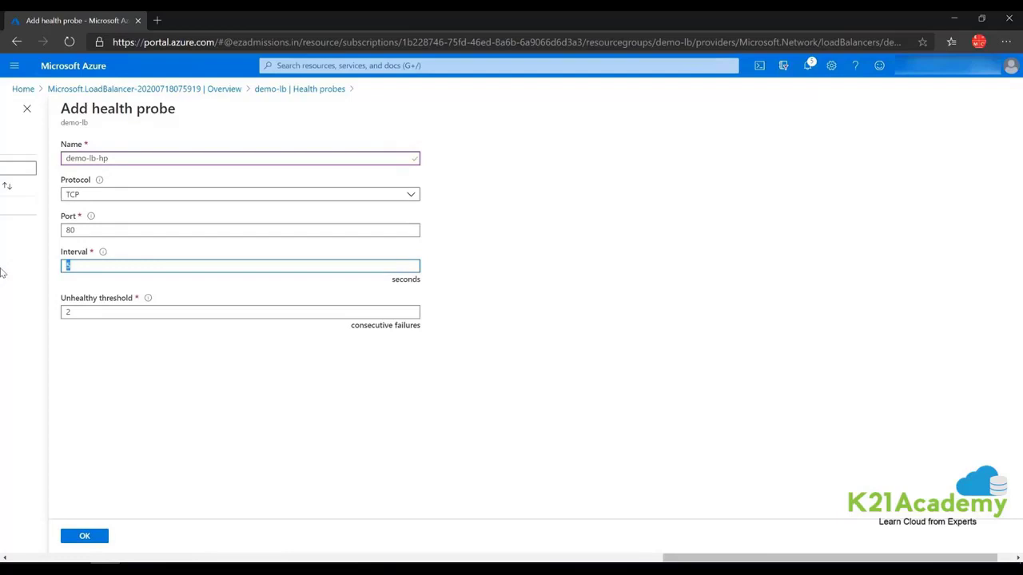
pyautogui.click(86, 286)
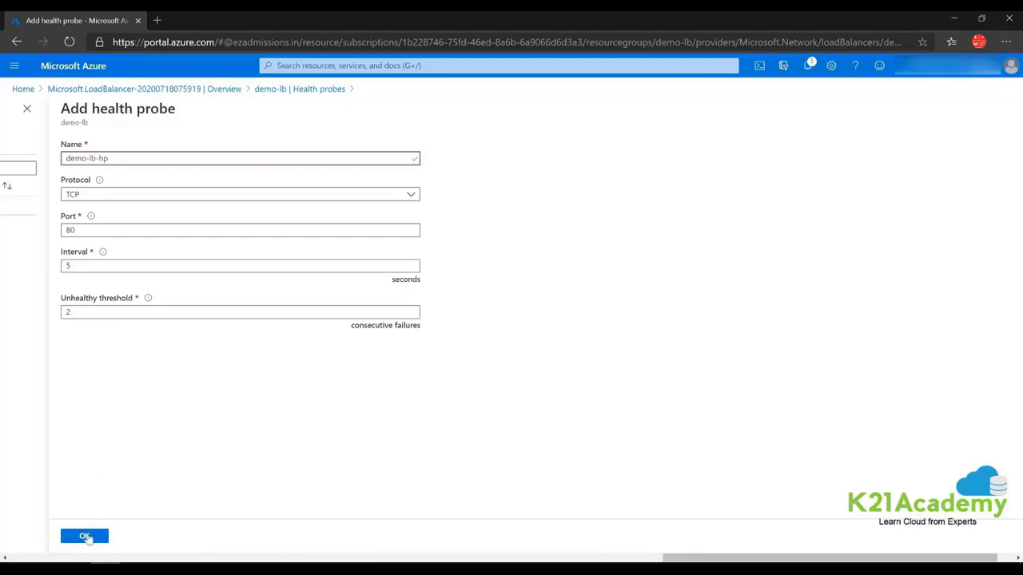
pyautogui.click(86, 537)
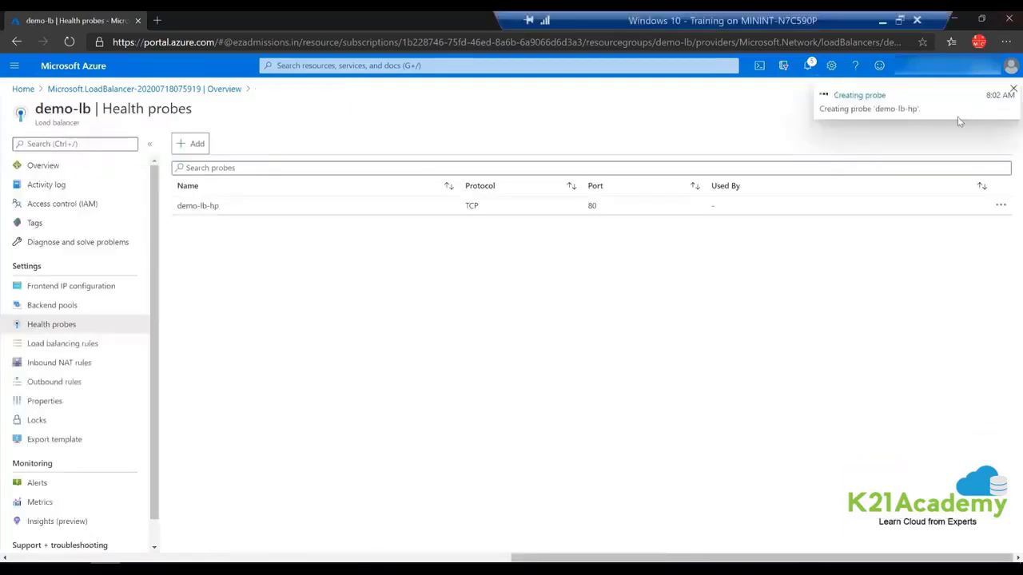
pyautogui.click(63, 347)
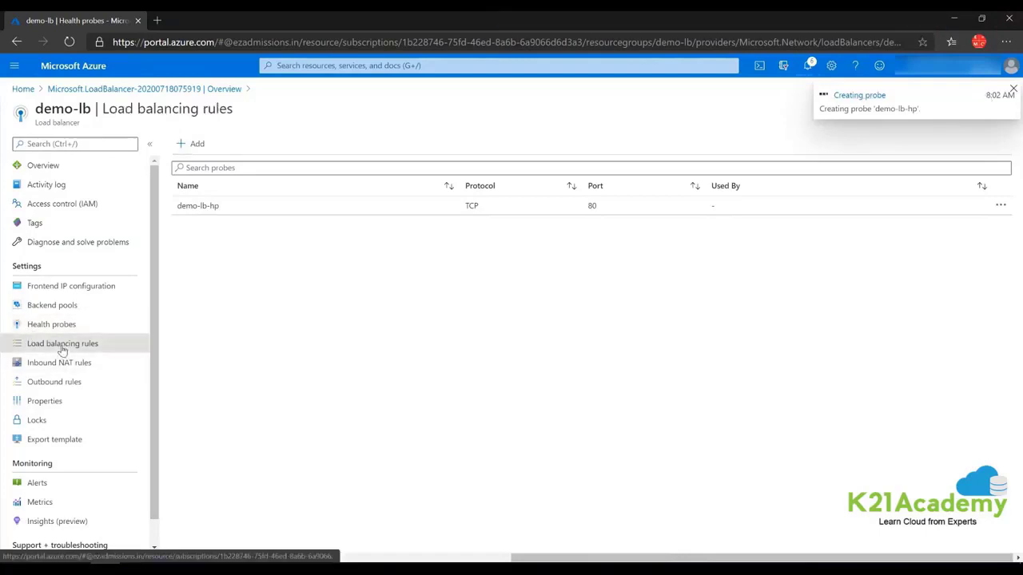
# Add rule demo-lb-web-rule: TCP 80 to pool demo-lb-backend, probe demo-lb-hp, no session persistence.
pyautogui.click(196, 145)
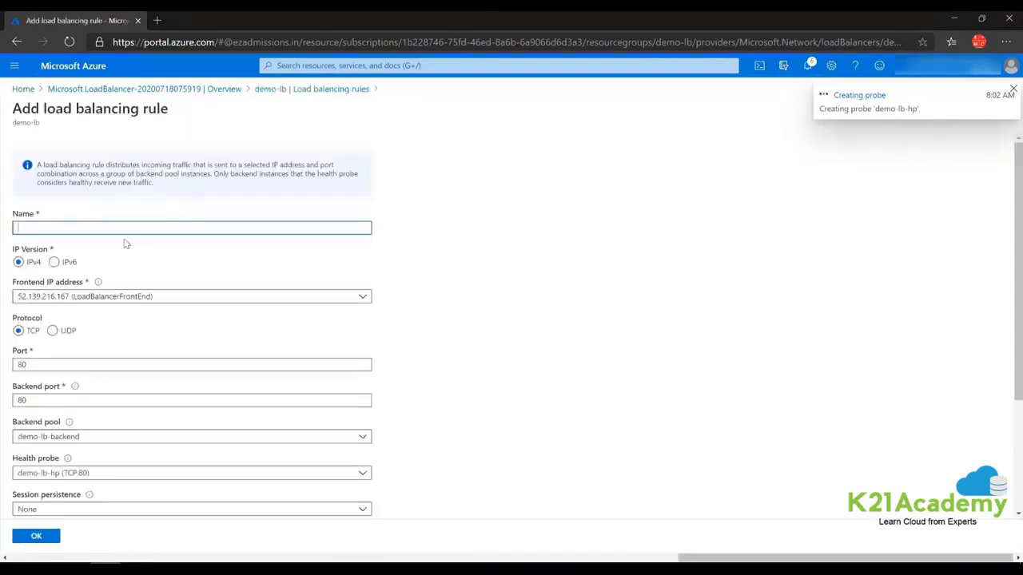
pyautogui.write('demo-lb-web-rule')
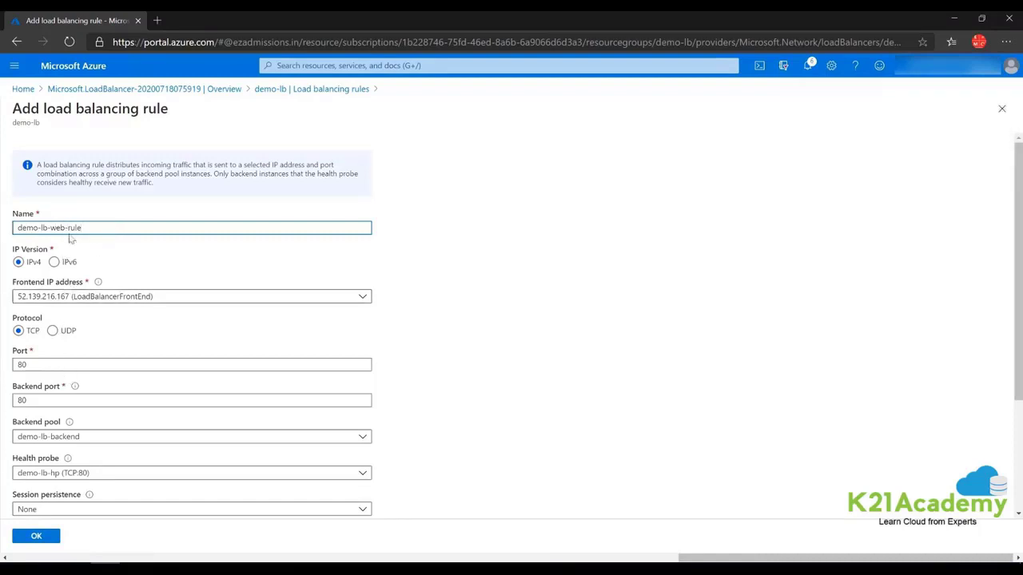
pyautogui.scroll(-1, 64, 324)
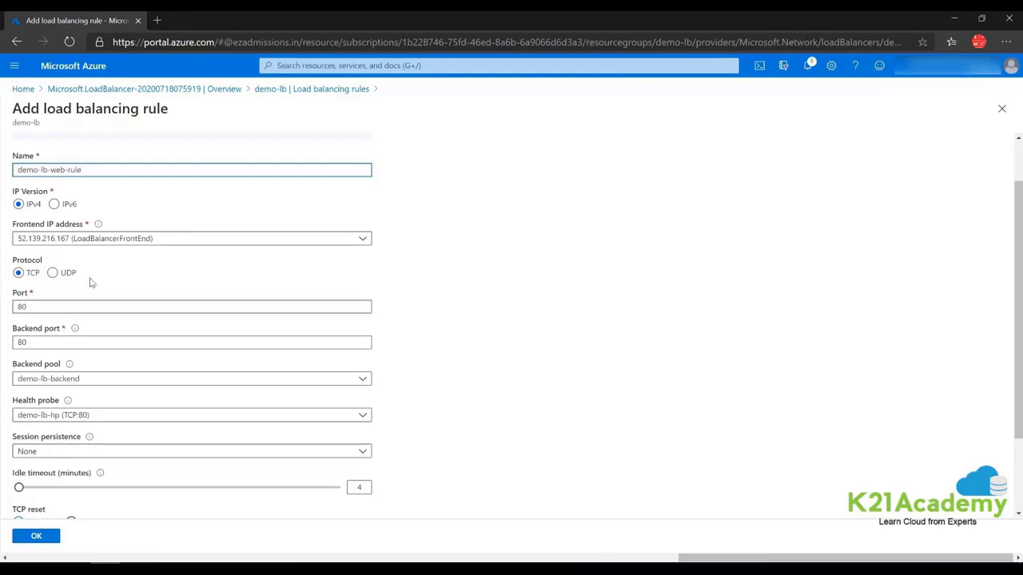
pyautogui.scroll(-1, 94, 276)
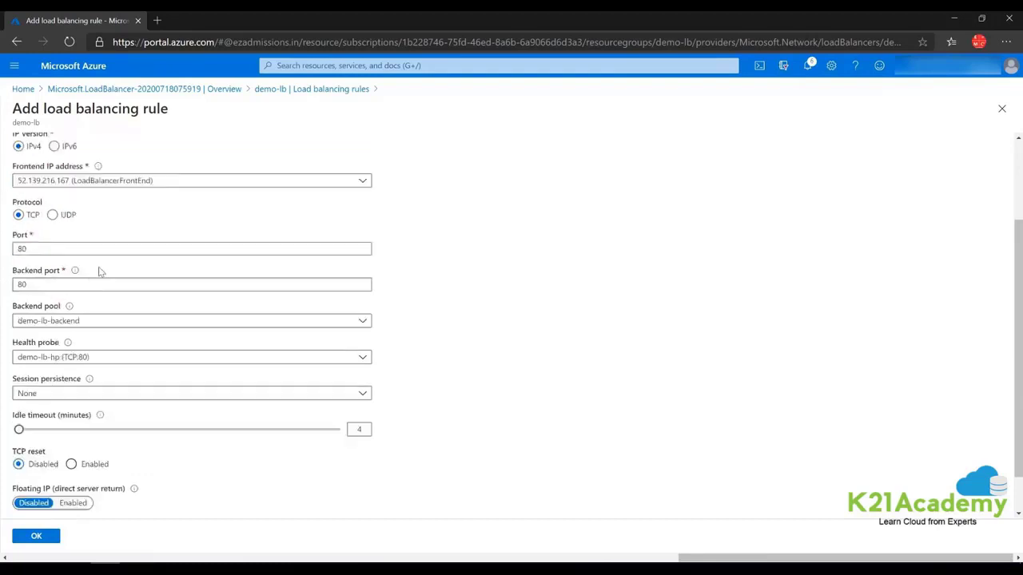
pyautogui.click(84, 321)
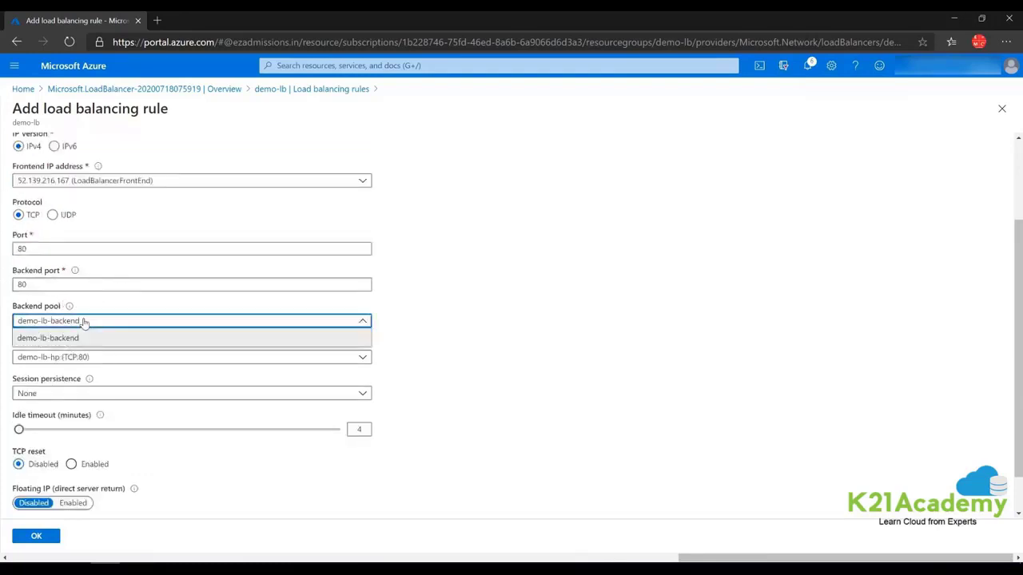
pyautogui.click(48, 339)
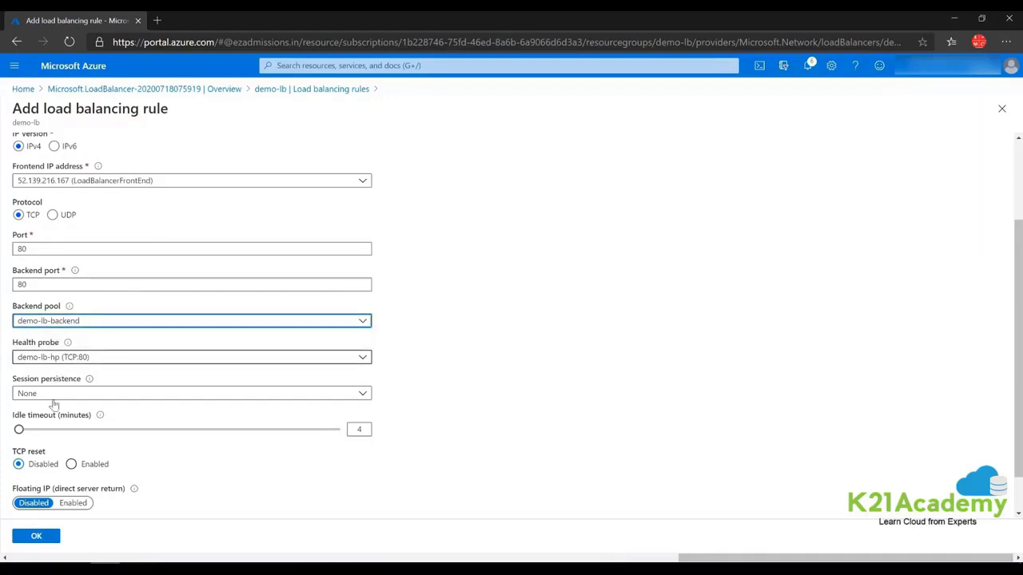
pyautogui.click(48, 395)
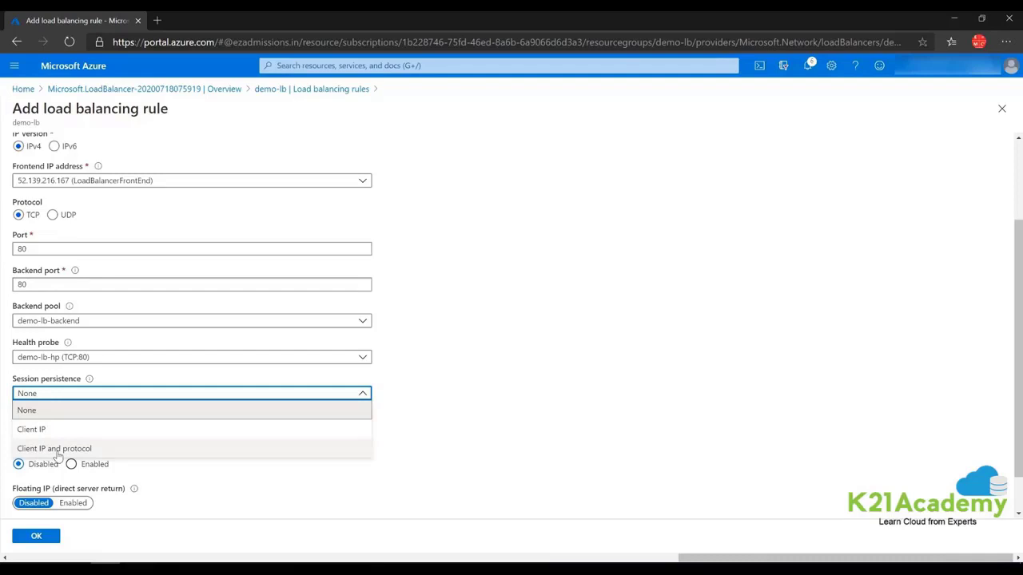
pyautogui.click(164, 485)
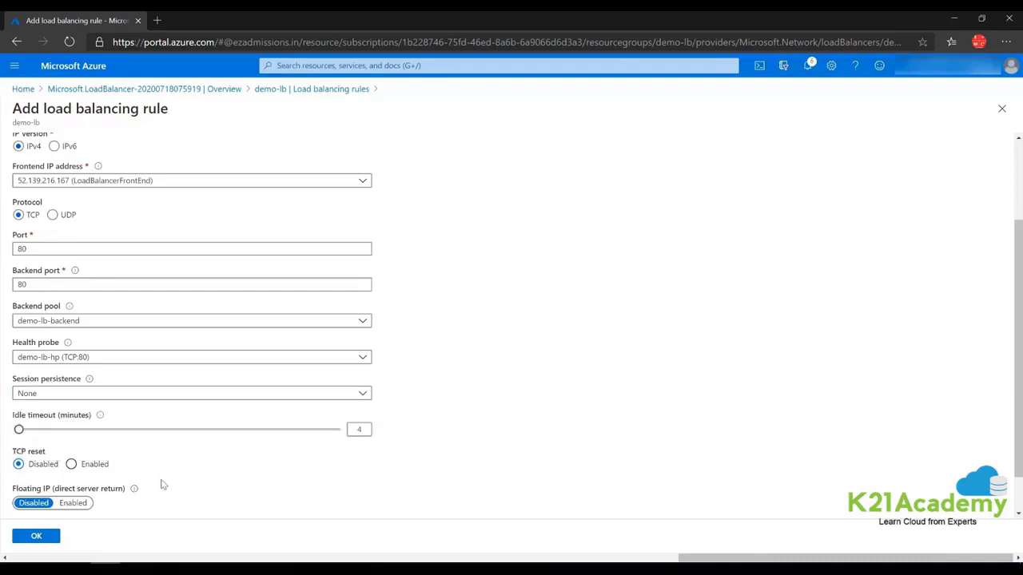
pyautogui.scroll(-1, 140, 415)
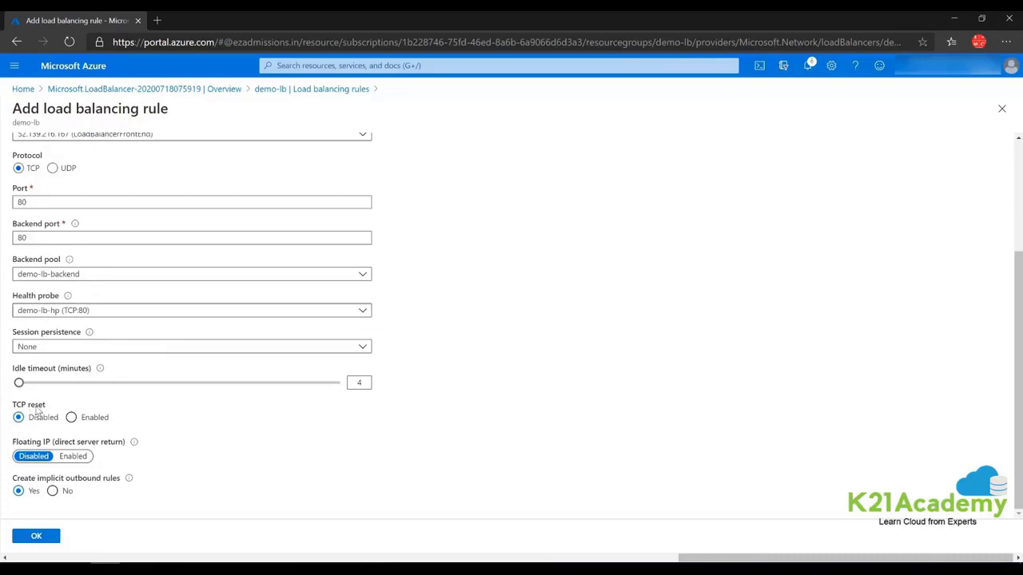
pyautogui.click(36, 537)
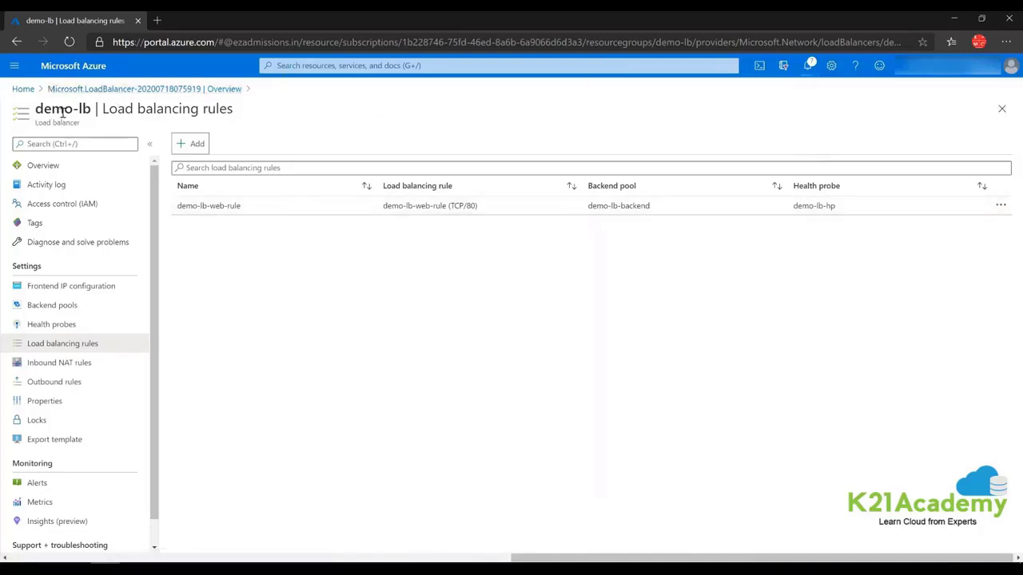
# Start a new virtual machine named vm1 in the demo-lb resource group.
pyautogui.click(14, 66)
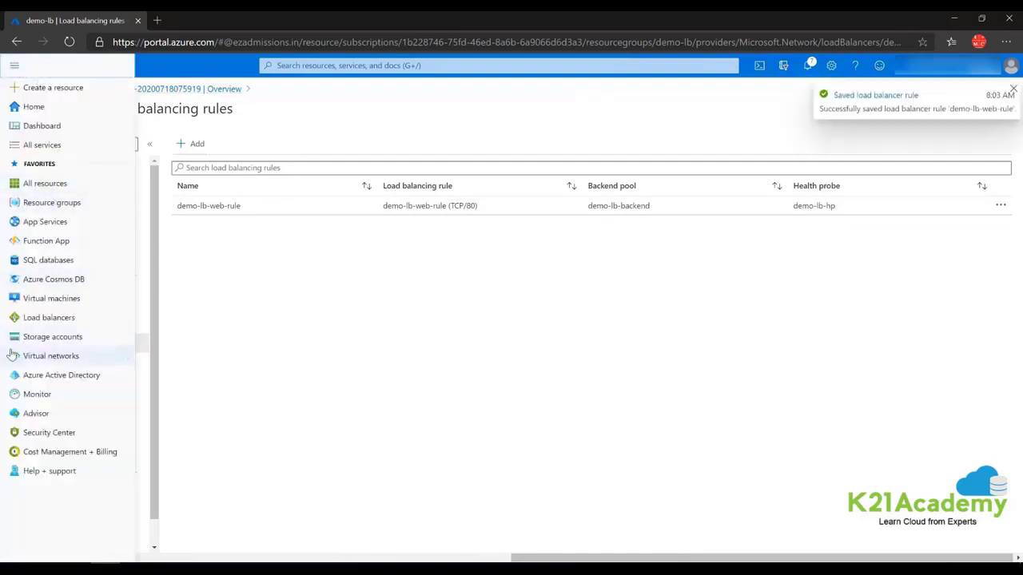
pyautogui.click(57, 302)
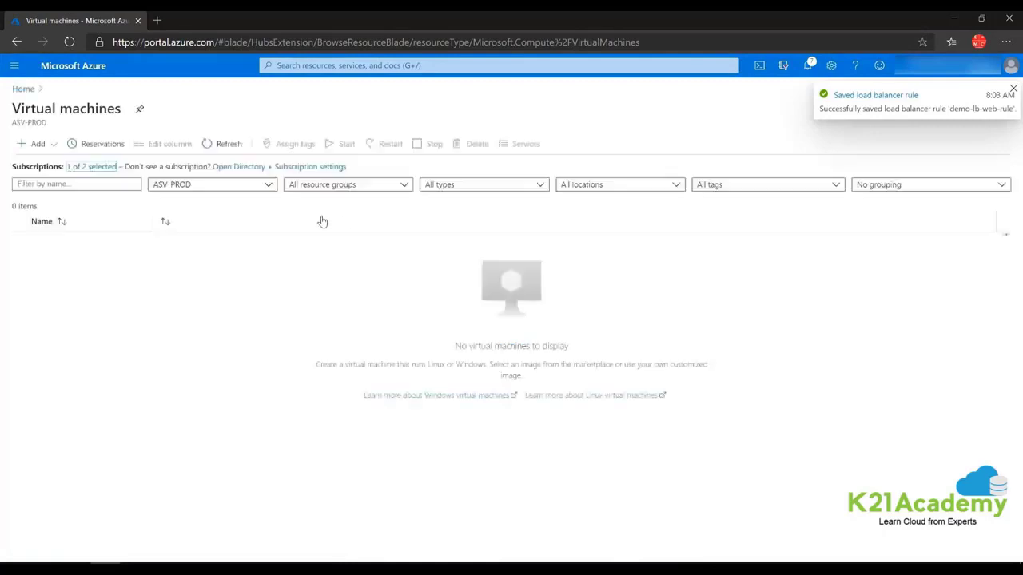
pyautogui.click(24, 146)
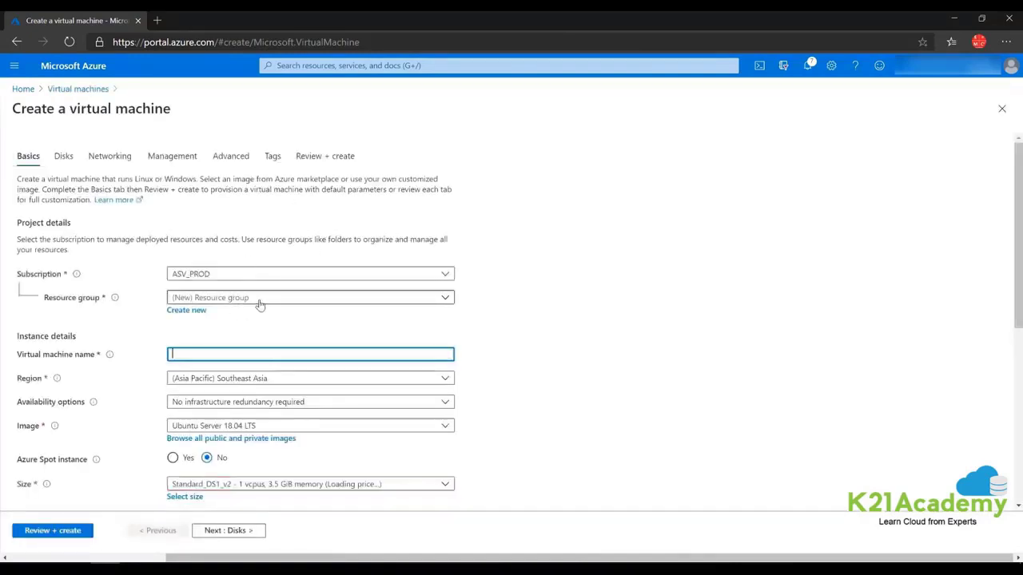
pyautogui.click(260, 301)
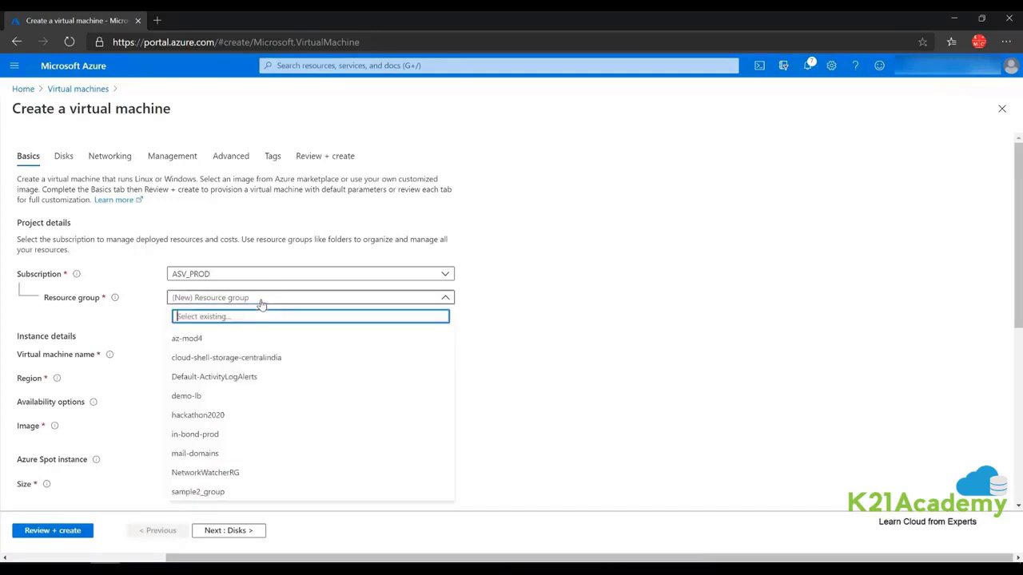
pyautogui.click(186, 396)
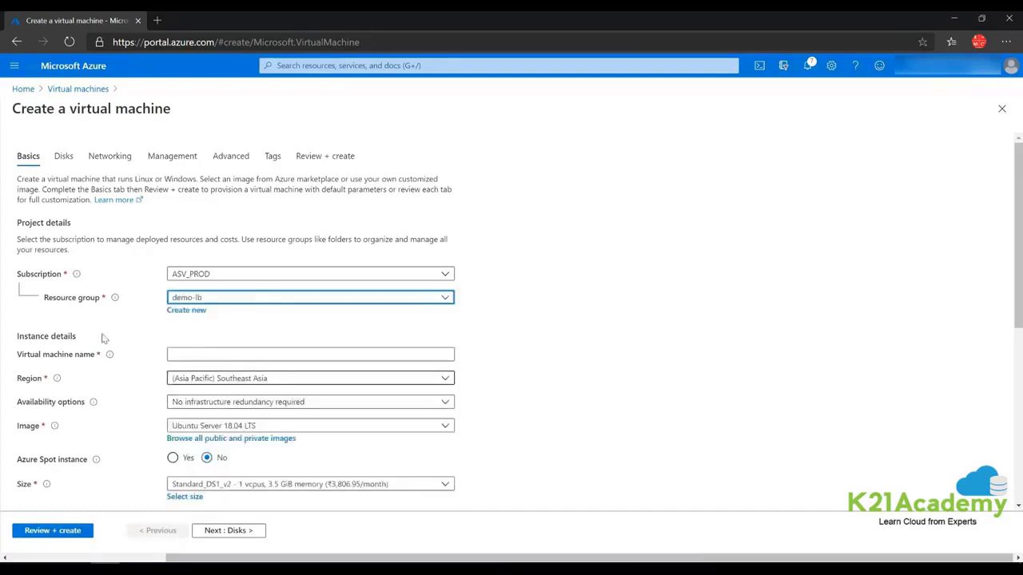
pyautogui.click(179, 355)
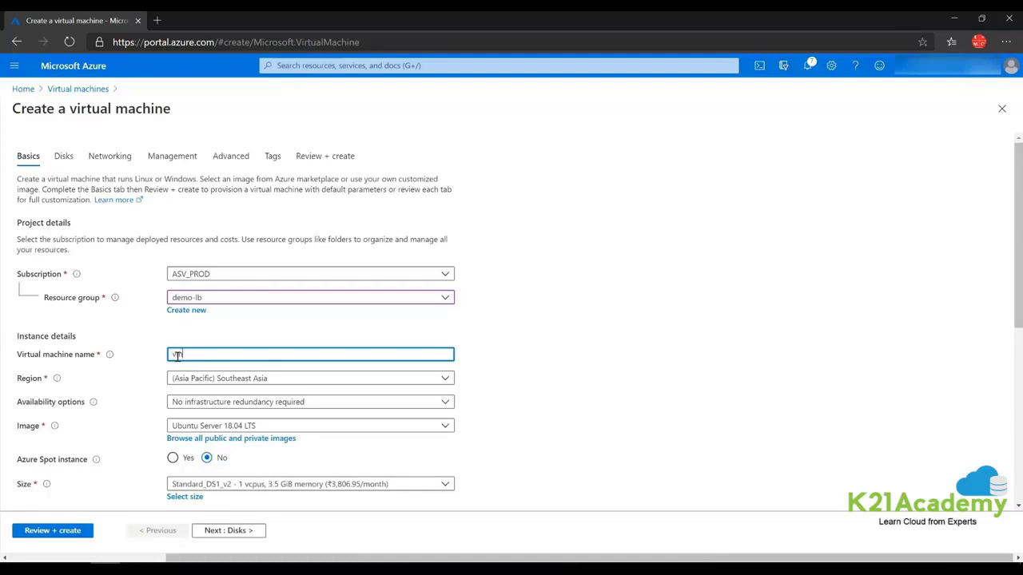
pyautogui.click(653, 384)
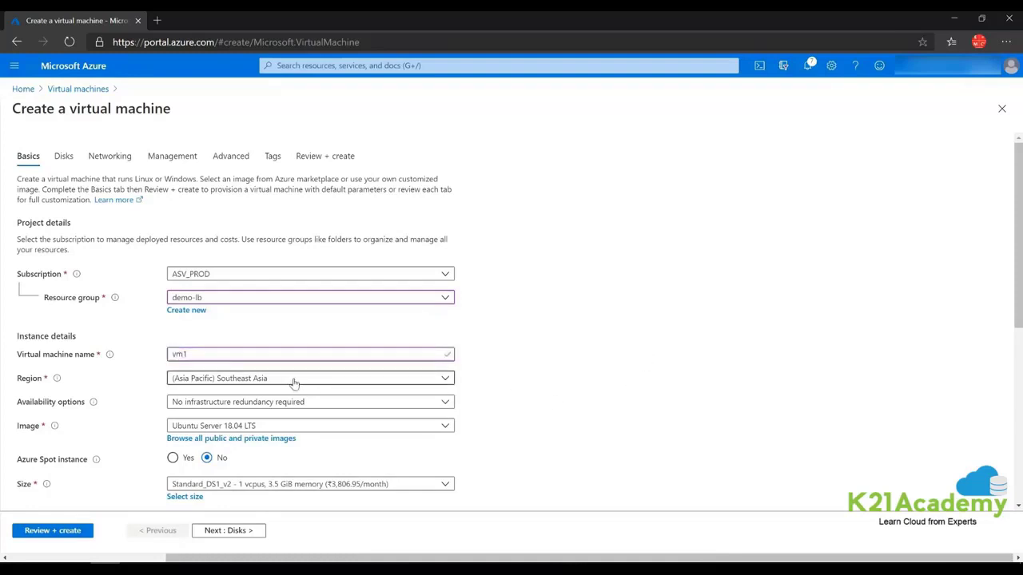
# Place vm1 in availability zone 1.
pyautogui.scroll(-1, 292, 383)
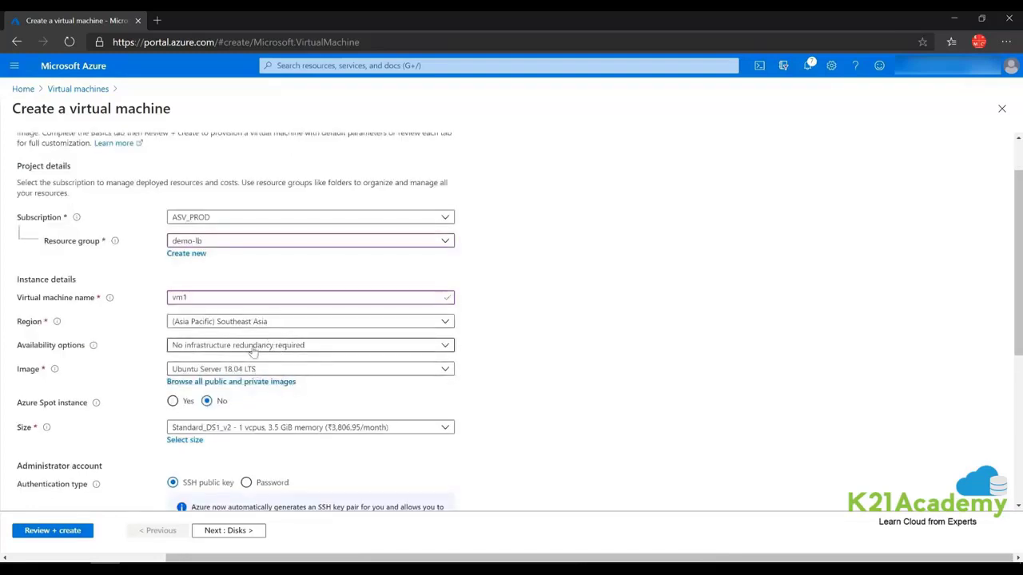
pyautogui.click(252, 353)
pyautogui.click(190, 378)
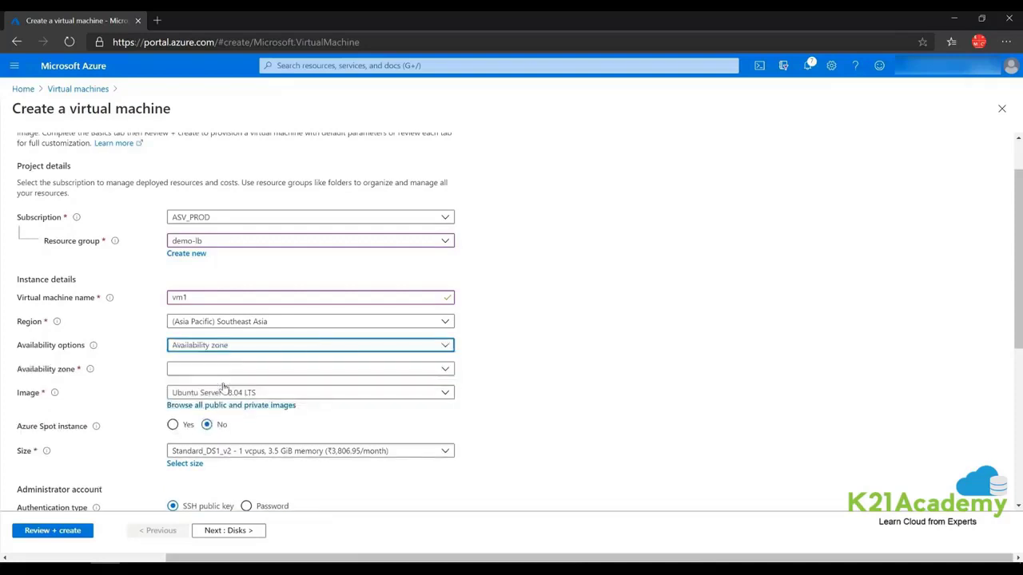
pyautogui.click(217, 372)
pyautogui.click(194, 389)
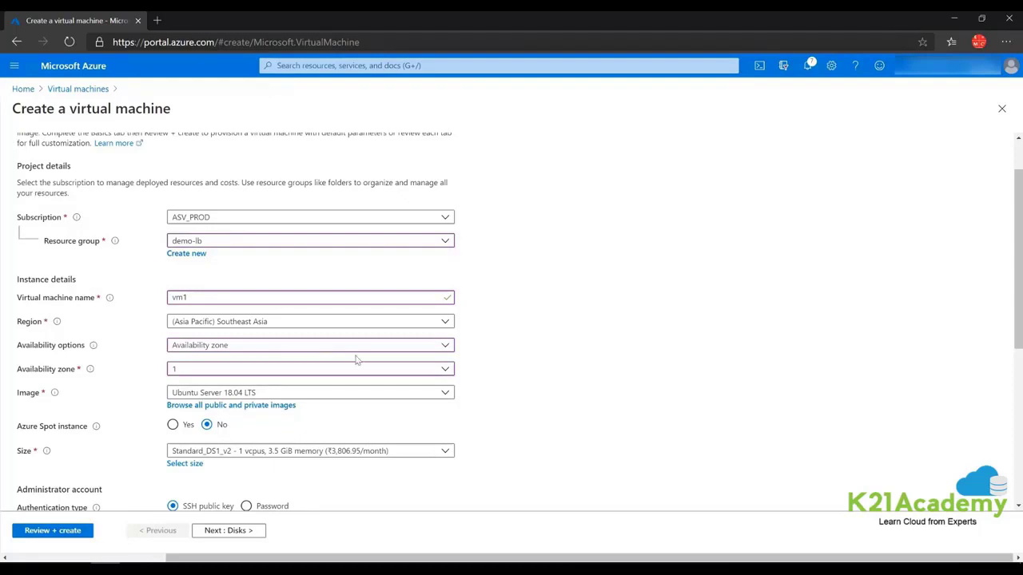
# Choose the Windows Server 2019 Datacenter image and Standard_B2s size for vm1.
pyautogui.click(392, 397)
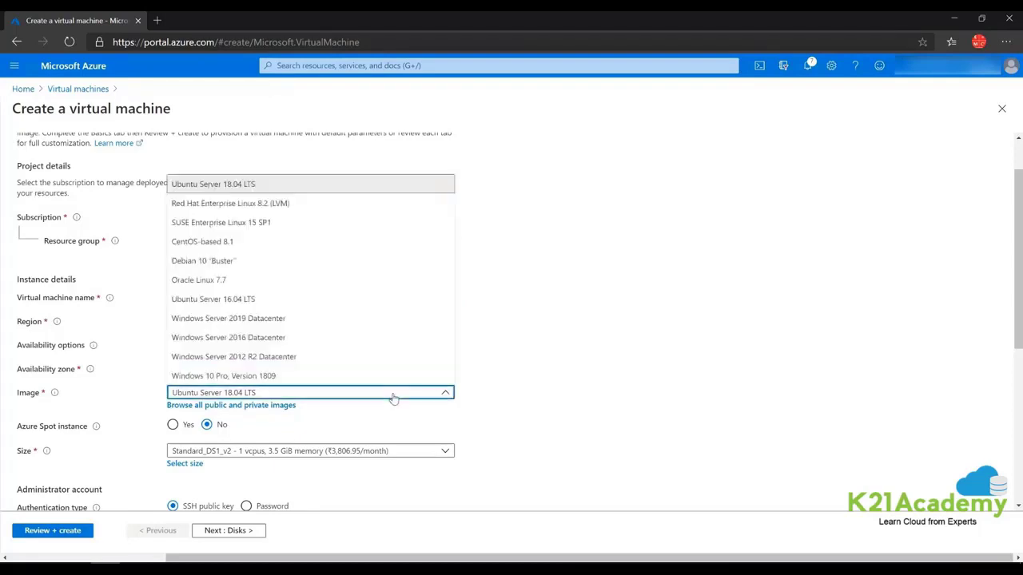
pyautogui.click(233, 324)
pyautogui.scroll(-2, 551, 327)
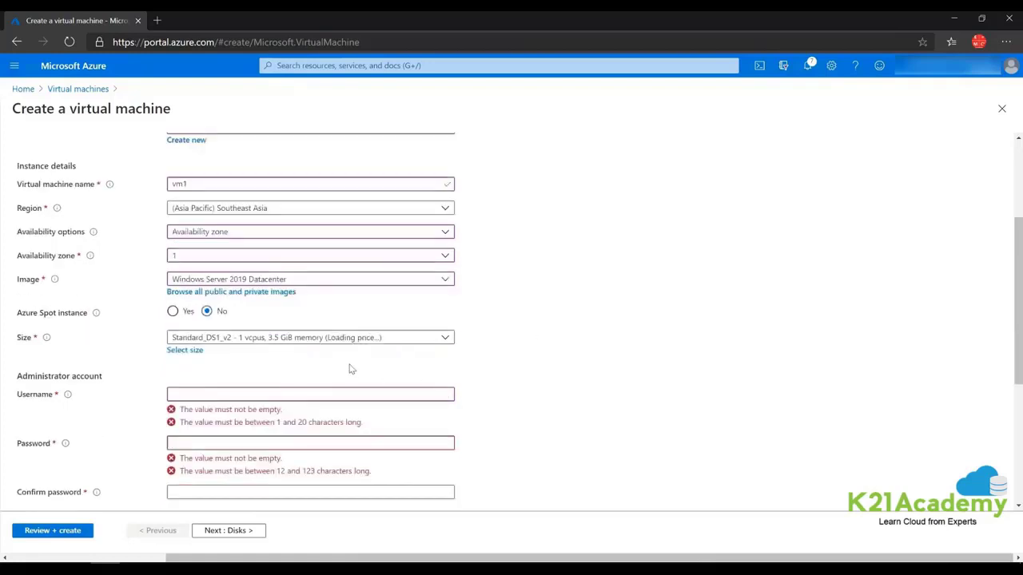
pyautogui.click(277, 339)
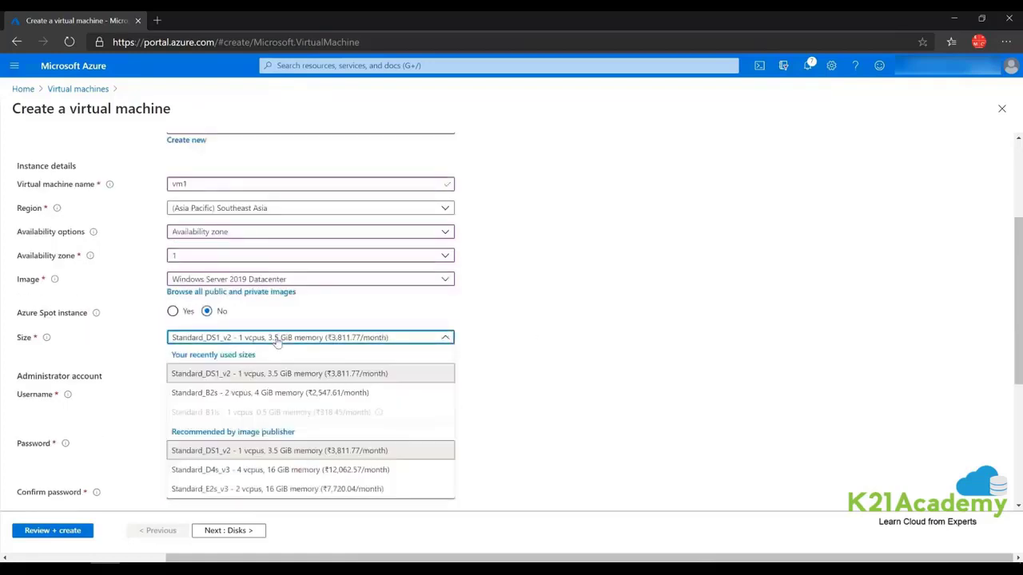
pyautogui.click(274, 393)
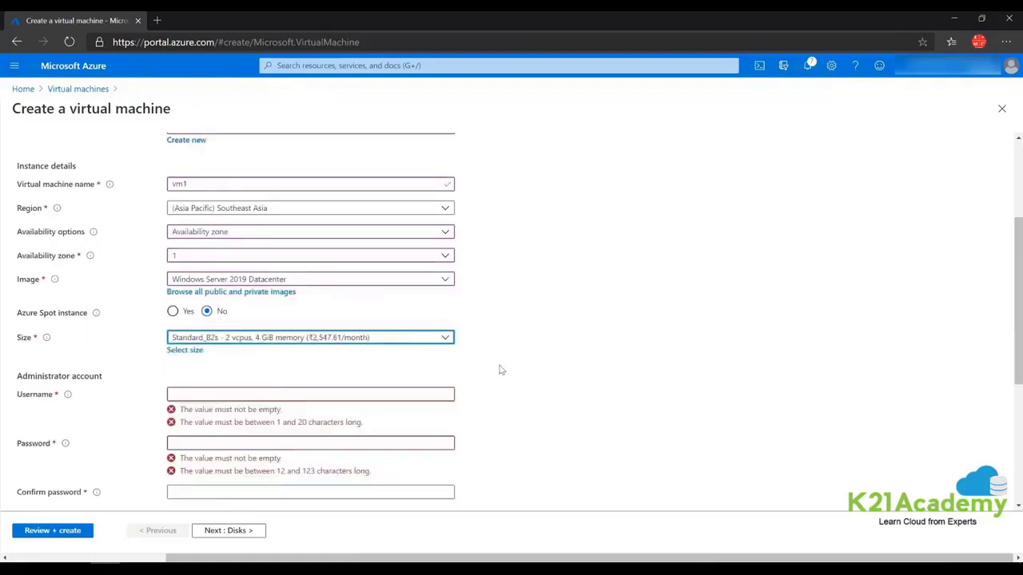
# Enter the administrator username, password and password confirmation for vm1.
pyautogui.click(258, 394)
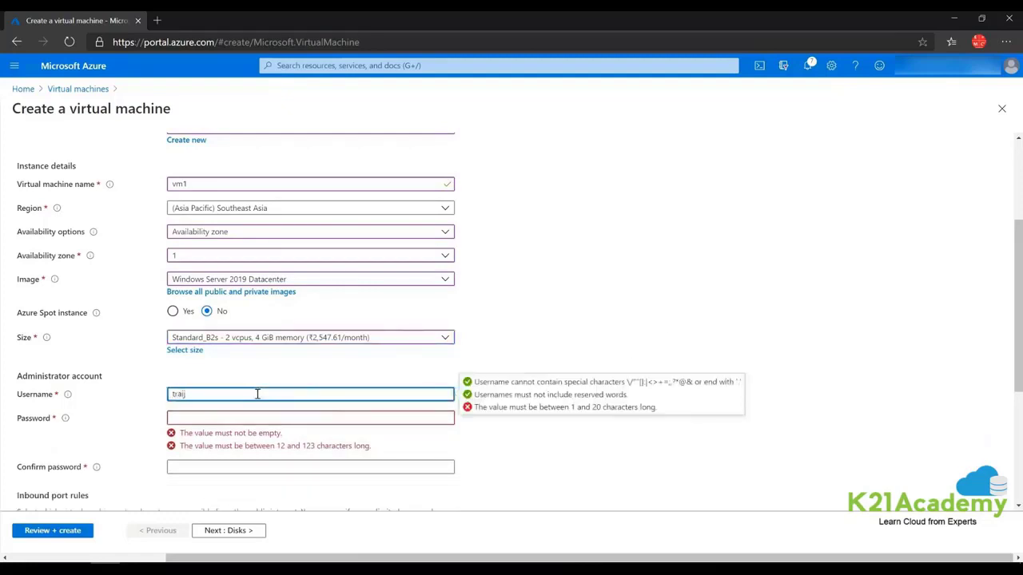
pyautogui.write('trainer')
pyautogui.press('Tab')
pyautogui.write('P')
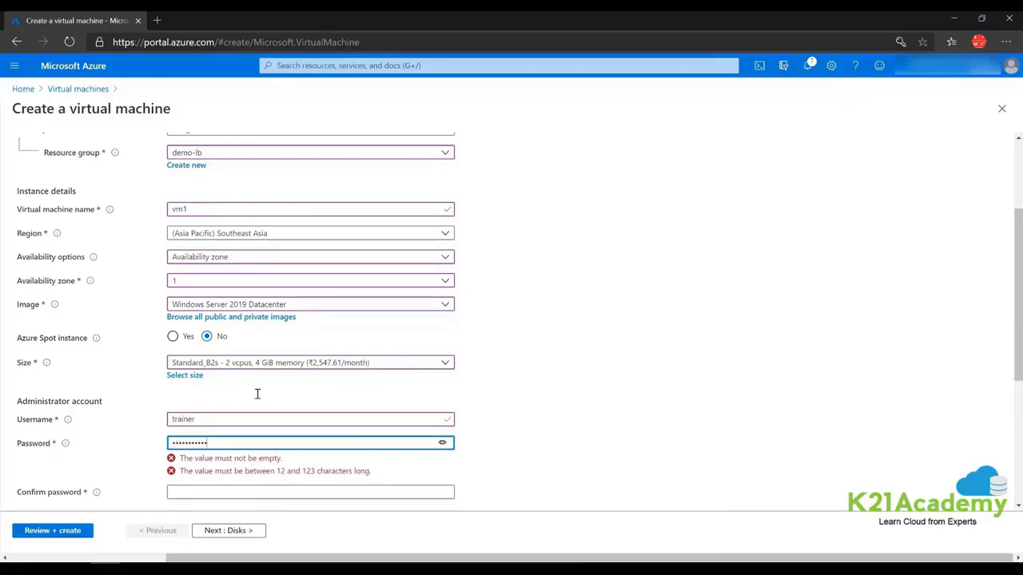
pyautogui.press('Tab')
pyautogui.write('•••••')
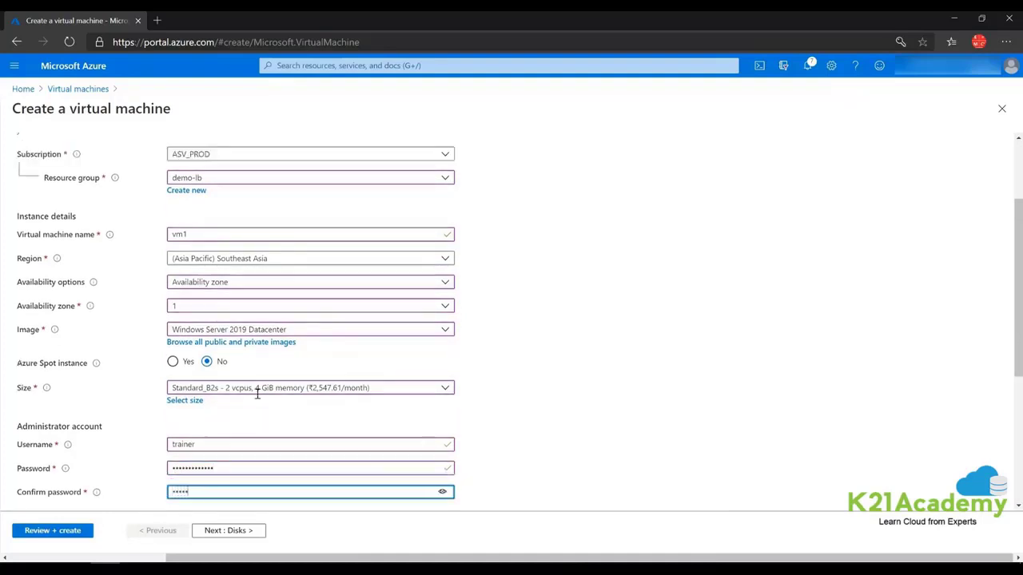
pyautogui.write('•••')
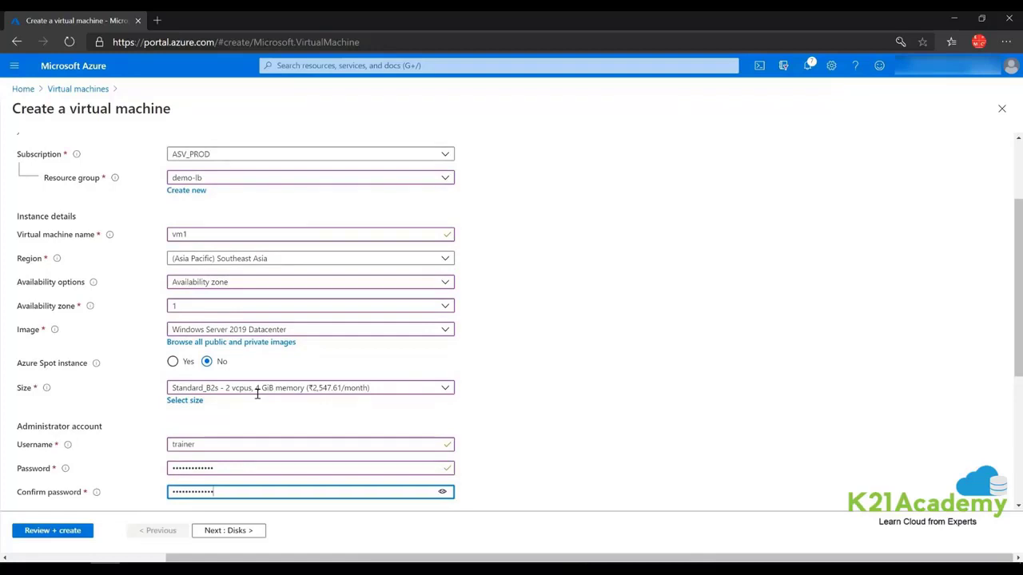
pyautogui.click(790, 267)
# Allow inbound HTTP (80) alongside RDP (3389) and continue to the Disks page.
pyautogui.scroll(-3, 391, 283)
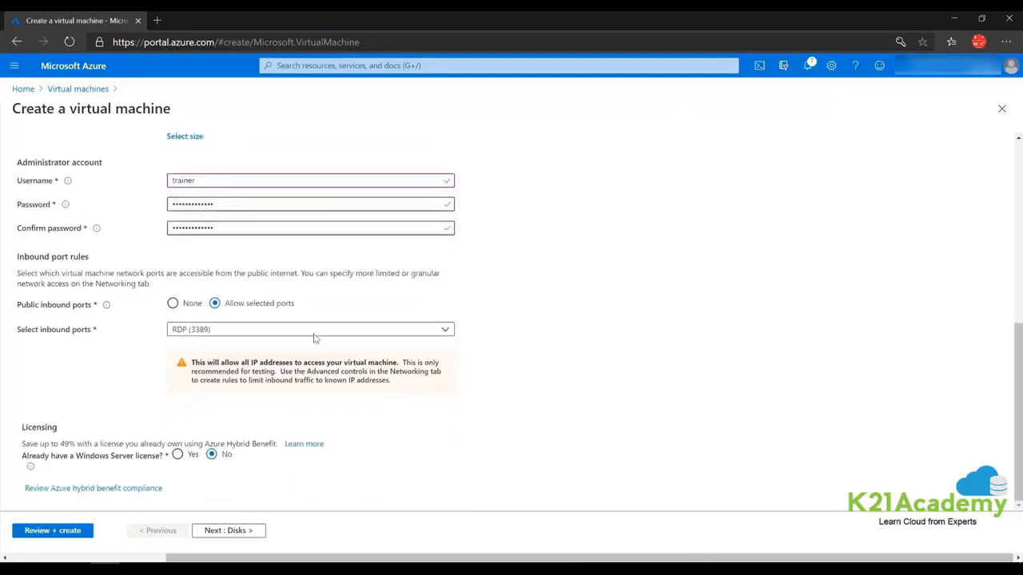
pyautogui.click(249, 335)
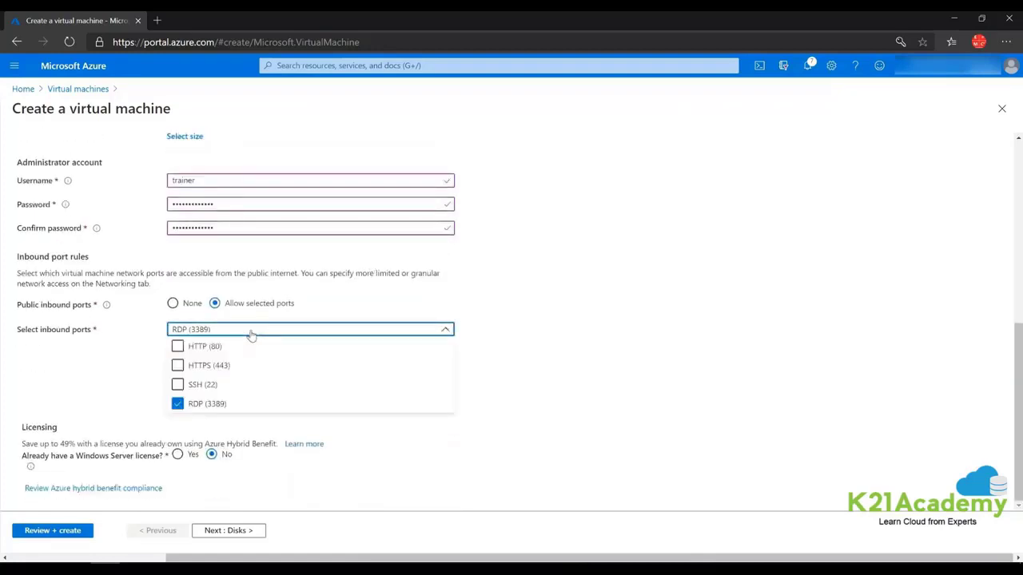
pyautogui.click(177, 349)
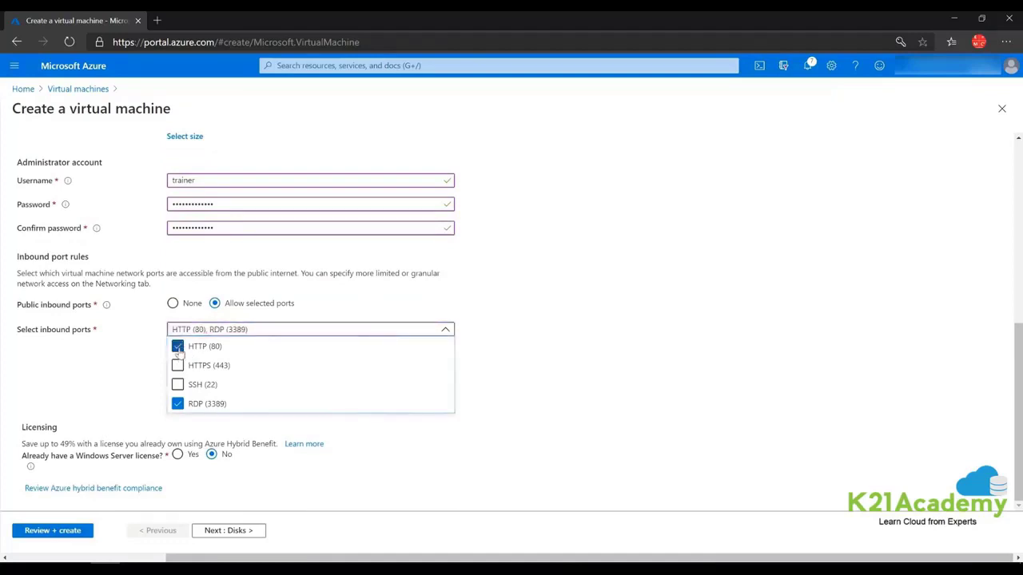
pyautogui.click(616, 320)
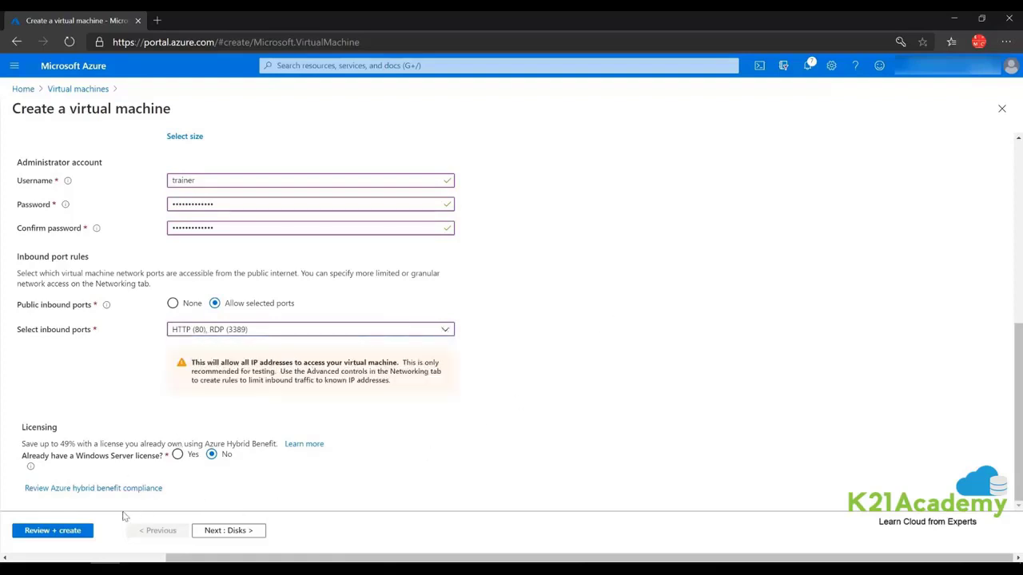
pyautogui.click(228, 532)
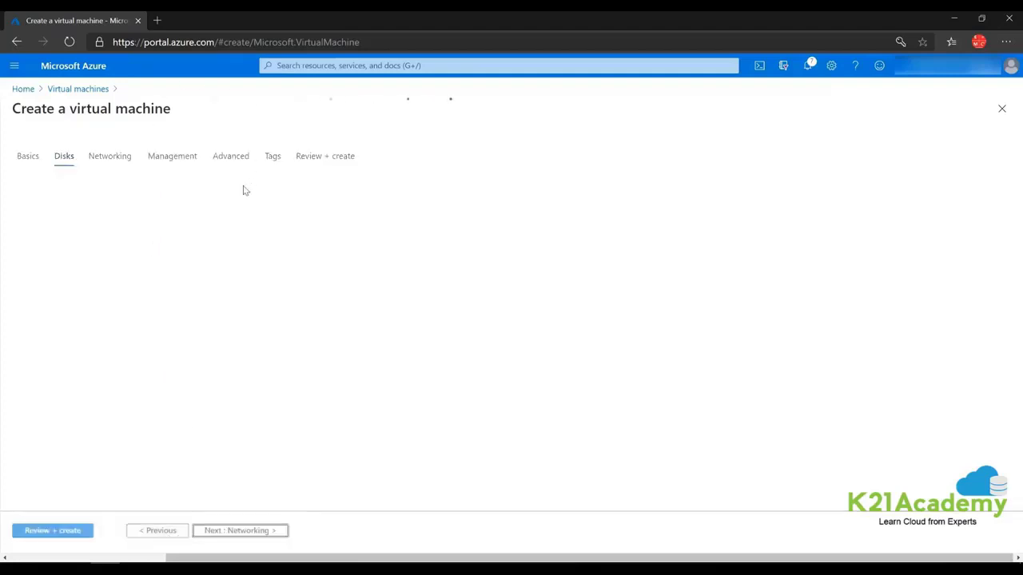
# Give vm1 a Standard HDD OS disk, turn boot diagnostics off, and run Review + create validation.
pyautogui.click(190, 231)
pyautogui.click(192, 248)
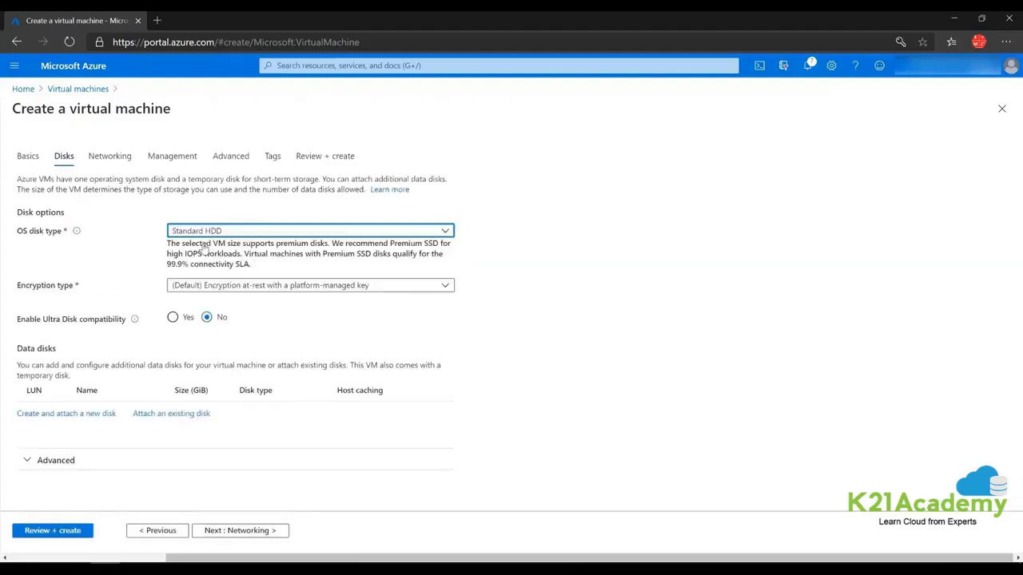
pyautogui.click(167, 158)
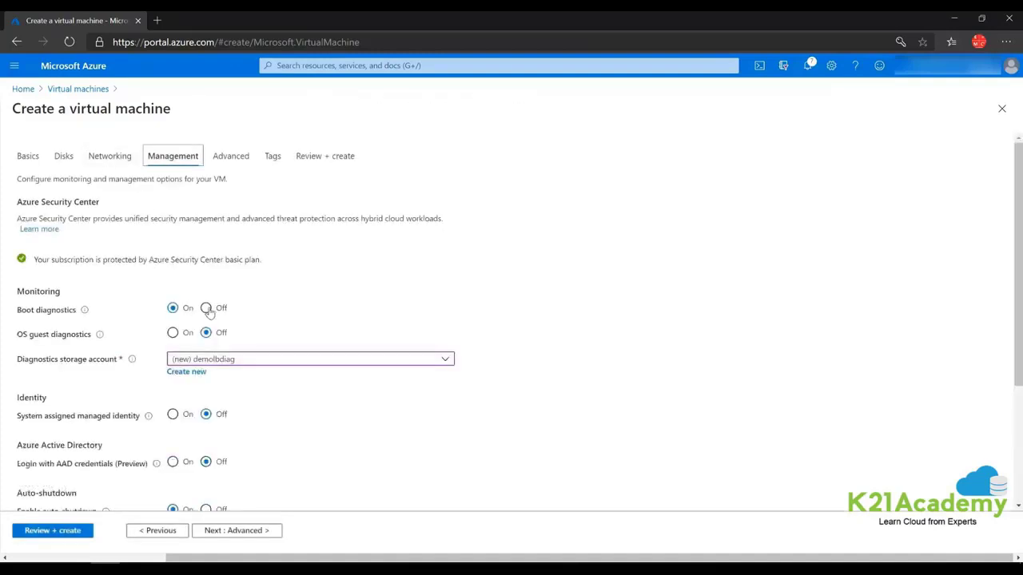
pyautogui.click(206, 308)
pyautogui.click(110, 159)
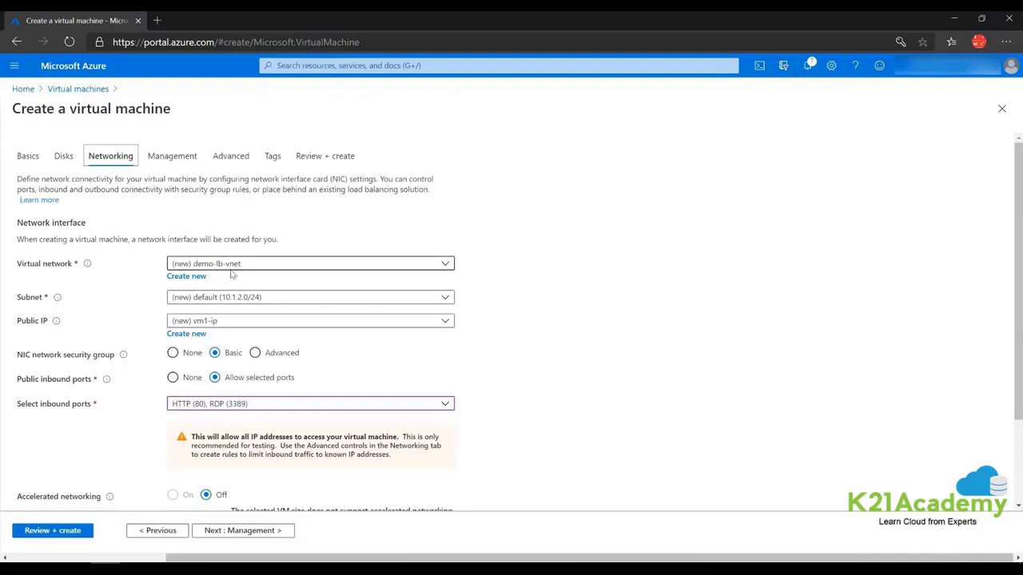
pyautogui.click(56, 533)
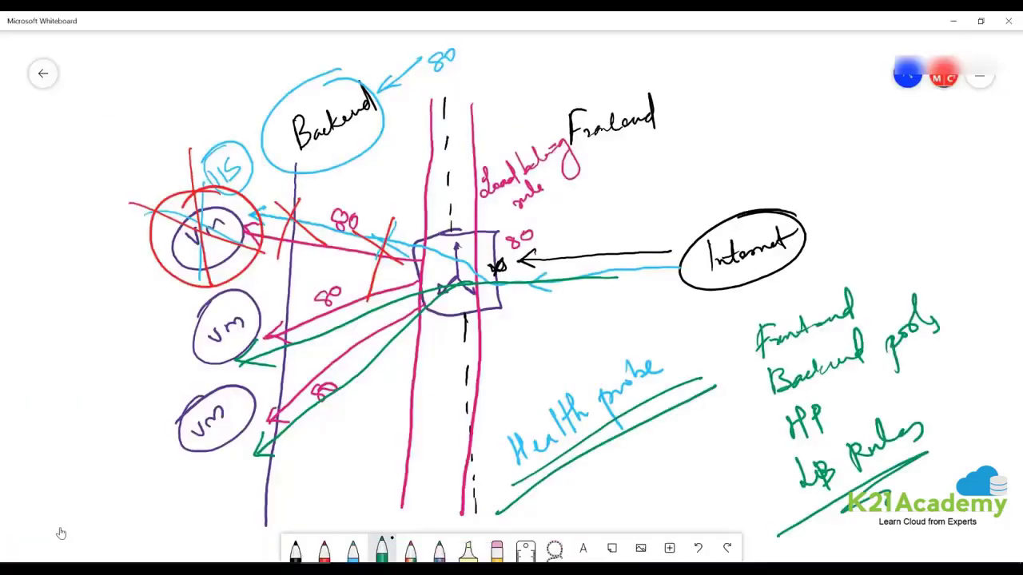
# Clear the old diagram from the whiteboard canvas.
pyautogui.click(496, 548)
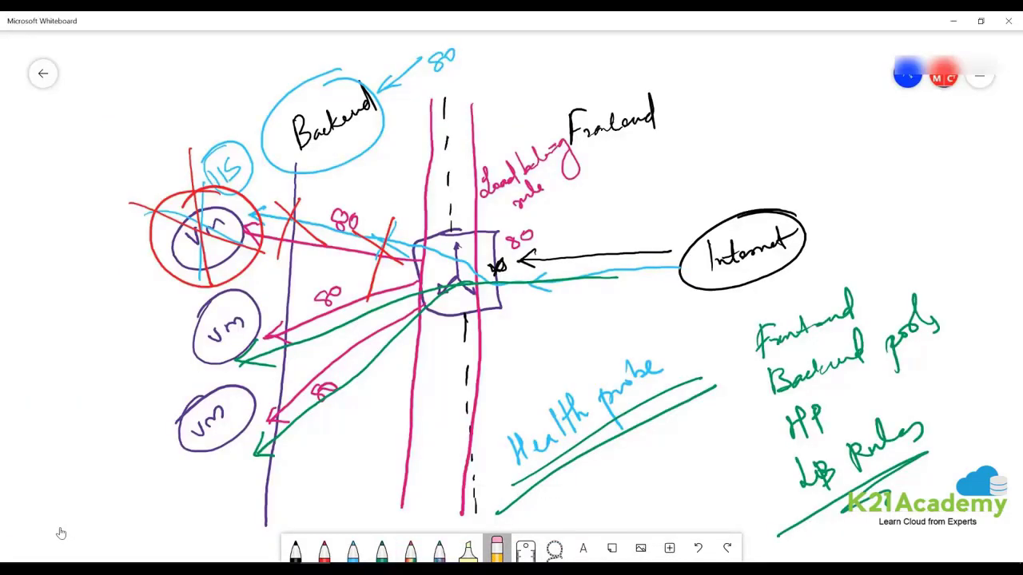
pyautogui.click(496, 548)
pyautogui.click(529, 518)
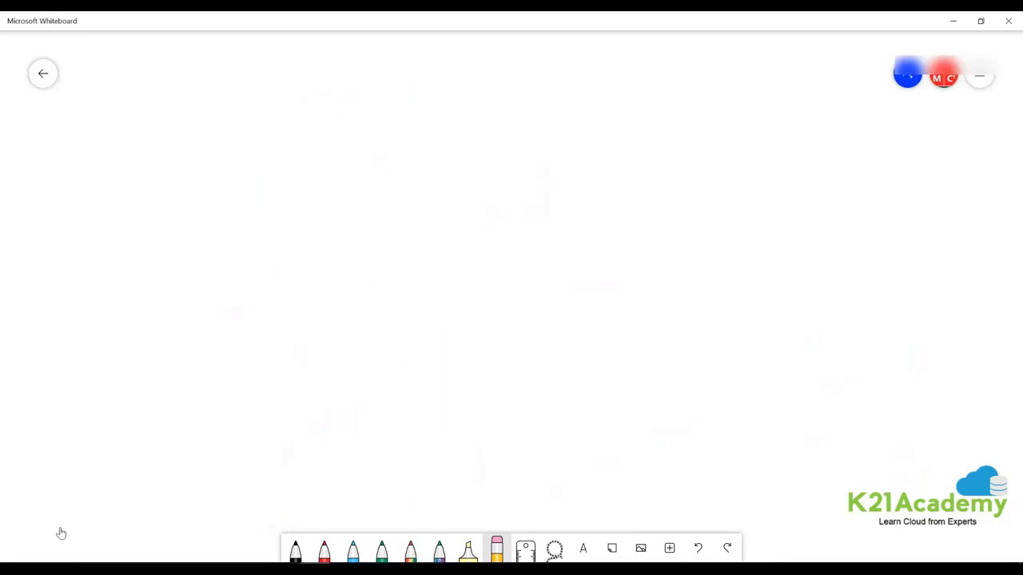
# In red, draw a Vnet box with an upper subnet holding a circled LB.
pyautogui.click(324, 548)
pyautogui.moveTo(206, 93)
pyautogui.mouseDown()
pyautogui.moveTo(504, 199)
pyautogui.moveTo(407, 432)
pyautogui.moveTo(177, 138)
pyautogui.moveTo(220, 93)
pyautogui.mouseUp()
pyautogui.moveTo(476, 62)
pyautogui.mouseDown()
pyautogui.moveTo(486, 81)
pyautogui.moveTo(521, 55)
pyautogui.mouseUp()
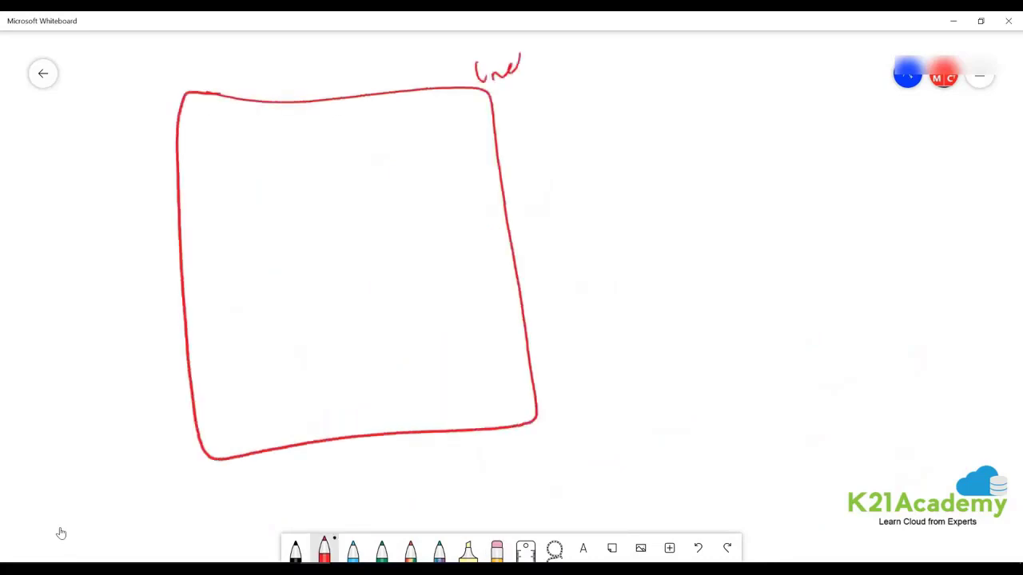
pyautogui.moveTo(219, 148)
pyautogui.mouseDown()
pyautogui.moveTo(254, 147)
pyautogui.moveTo(469, 224)
pyautogui.moveTo(216, 194)
pyautogui.moveTo(222, 144)
pyautogui.mouseUp()
pyautogui.moveTo(247, 133)
pyautogui.mouseDown()
pyautogui.moveTo(252, 125)
pyautogui.moveTo(278, 144)
pyautogui.moveTo(313, 111)
pyautogui.mouseUp()
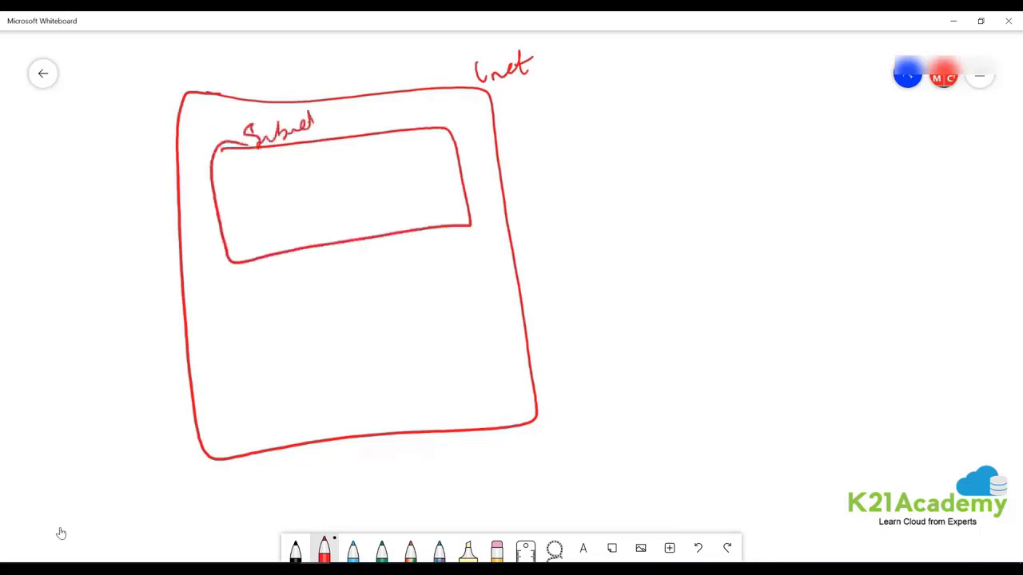
pyautogui.moveTo(336, 163)
pyautogui.mouseDown()
pyautogui.moveTo(358, 229)
pyautogui.moveTo(336, 163)
pyautogui.moveTo(345, 213)
pyautogui.moveTo(334, 220)
pyautogui.mouseUp()
# Add a lower subnet with three VM circles, linked to LB, plus an incoming arrow.
pyautogui.moveTo(237, 317)
pyautogui.mouseDown()
pyautogui.moveTo(301, 310)
pyautogui.moveTo(480, 378)
pyautogui.moveTo(256, 432)
pyautogui.moveTo(231, 317)
pyautogui.mouseUp()
pyautogui.moveTo(244, 283)
pyautogui.mouseDown()
pyautogui.moveTo(264, 298)
pyautogui.moveTo(307, 268)
pyautogui.mouseUp()
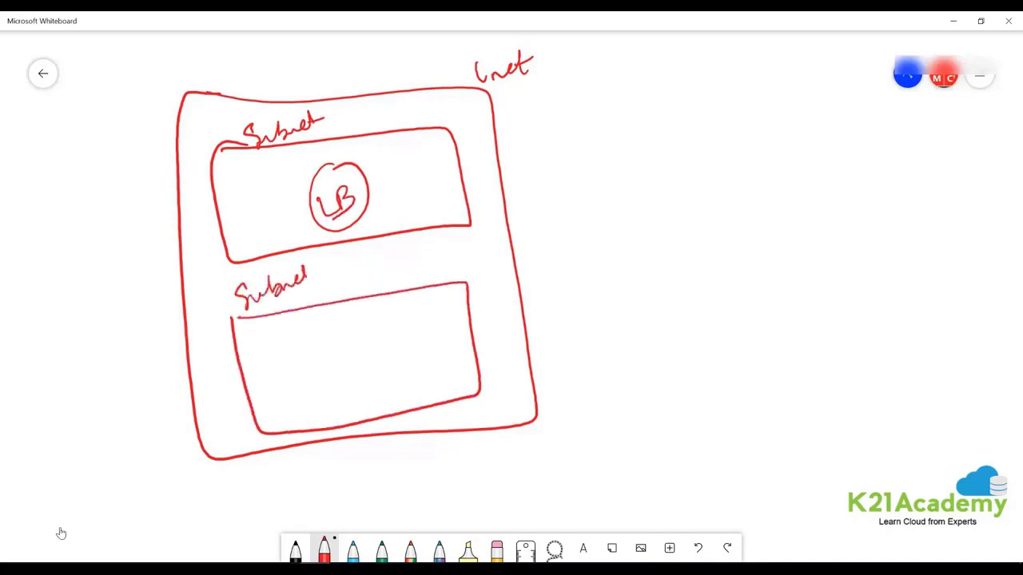
pyautogui.moveTo(278, 353); pyautogui.dragTo(281, 356)
pyautogui.moveTo(343, 334); pyautogui.dragTo(402, 318)
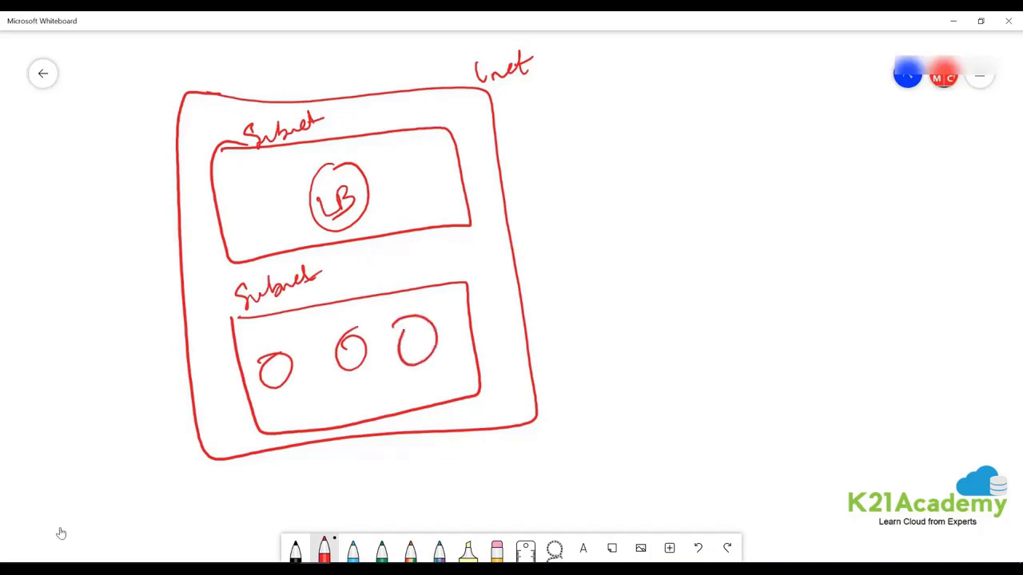
pyautogui.moveTo(341, 348); pyautogui.dragTo(422, 334)
pyautogui.moveTo(338, 222)
pyautogui.mouseDown()
pyautogui.moveTo(276, 375)
pyautogui.moveTo(430, 318)
pyautogui.mouseUp()
pyautogui.moveTo(361, 190); pyautogui.dragTo(651, 161)
pyautogui.moveTo(385, 179); pyautogui.dragTo(393, 203)
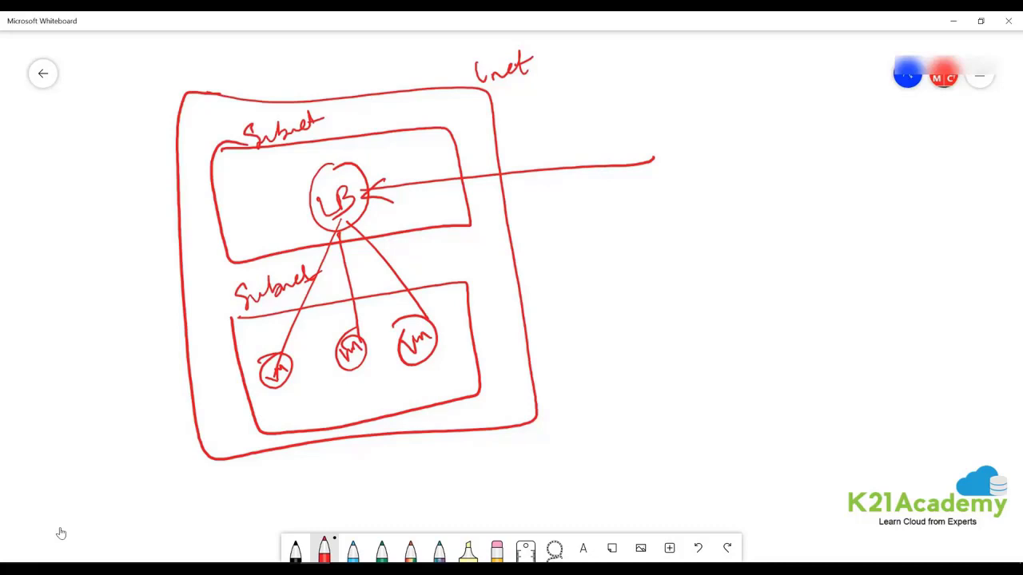
# Sketch lines to a base with three cylinders and a hatched oval below the Vnet.
pyautogui.moveTo(356, 422)
pyautogui.mouseDown()
pyautogui.moveTo(331, 470)
pyautogui.moveTo(436, 459)
pyautogui.mouseUp()
pyautogui.moveTo(269, 494)
pyautogui.mouseDown()
pyautogui.moveTo(509, 455)
pyautogui.moveTo(434, 516)
pyautogui.moveTo(274, 493)
pyautogui.moveTo(325, 504)
pyautogui.moveTo(320, 509)
pyautogui.moveTo(327, 502)
pyautogui.mouseUp()
pyautogui.moveTo(326, 499); pyautogui.dragTo(326, 523)
pyautogui.moveTo(384, 489)
pyautogui.mouseDown()
pyautogui.moveTo(410, 486)
pyautogui.moveTo(390, 497)
pyautogui.moveTo(393, 516)
pyautogui.mouseUp()
pyautogui.moveTo(412, 492); pyautogui.dragTo(410, 513)
pyautogui.moveTo(452, 483)
pyautogui.mouseDown()
pyautogui.moveTo(466, 477)
pyautogui.moveTo(451, 496)
pyautogui.mouseUp()
pyautogui.moveTo(467, 478); pyautogui.dragTo(471, 492)
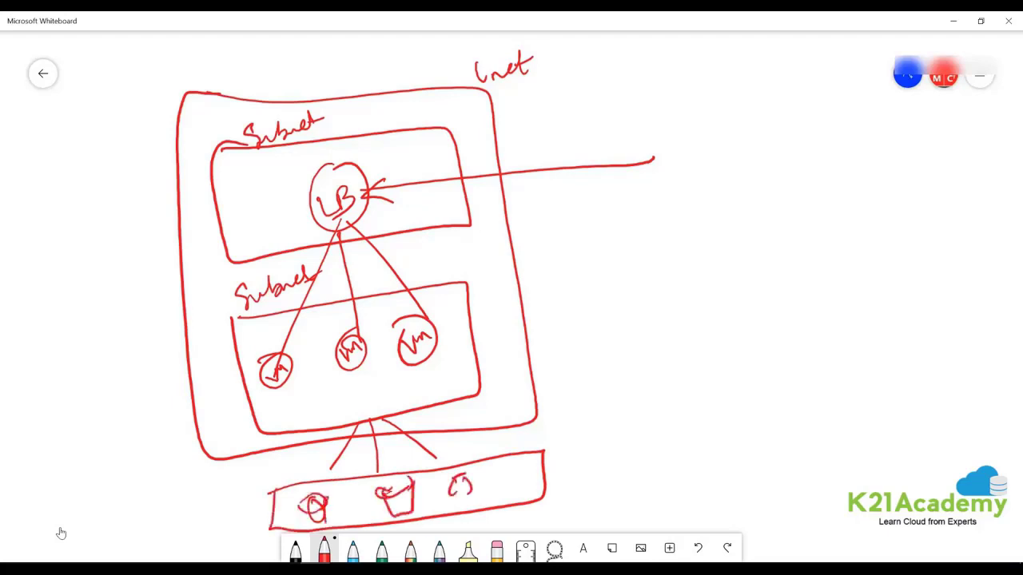
pyautogui.moveTo(400, 421)
pyautogui.mouseDown()
pyautogui.moveTo(379, 421)
pyautogui.moveTo(392, 422)
pyautogui.mouseUp()
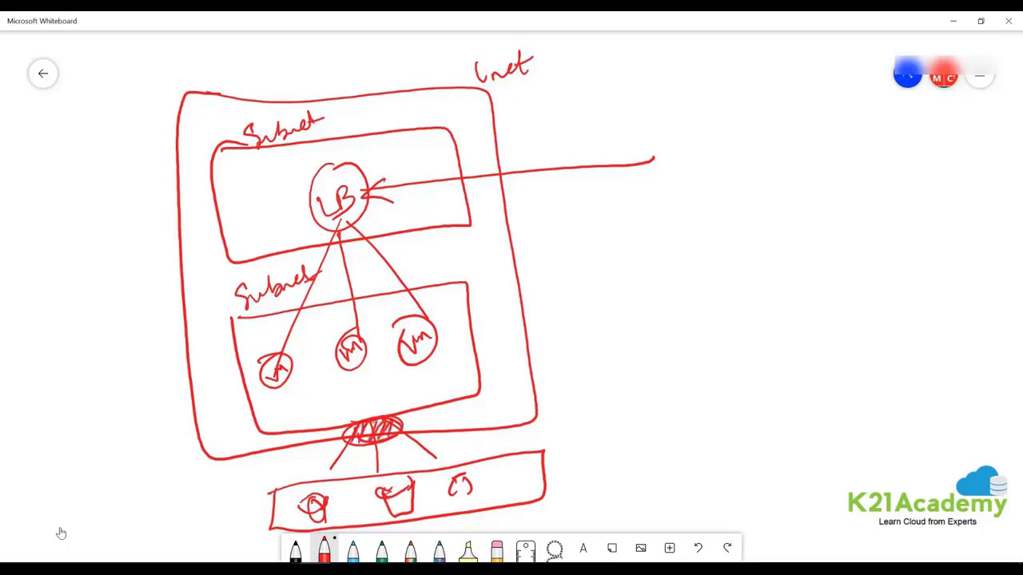
# Draw a right-hand divider with circled Public and PIP notes, and label the incoming line Vm.
pyautogui.moveTo(697, 206); pyautogui.dragTo(718, 477)
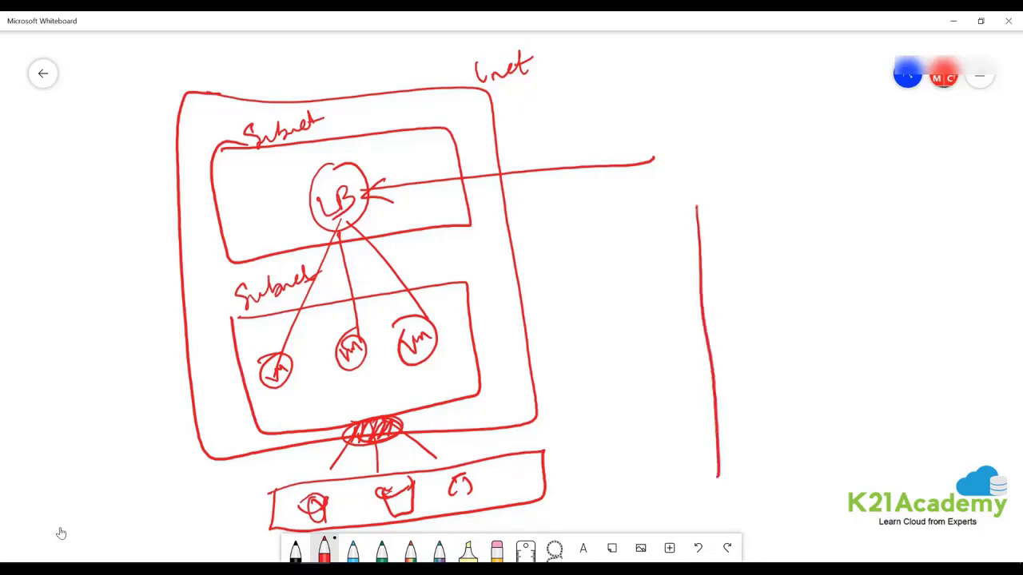
pyautogui.moveTo(585, 257); pyautogui.dragTo(841, 240)
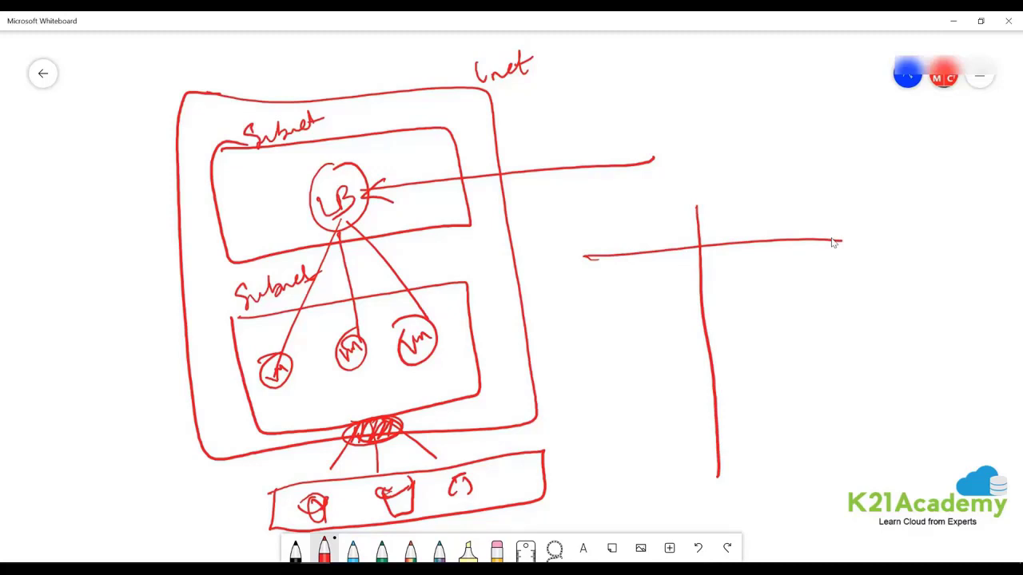
pyautogui.moveTo(731, 204)
pyautogui.mouseDown()
pyautogui.moveTo(761, 229)
pyautogui.moveTo(804, 221)
pyautogui.mouseUp()
pyautogui.moveTo(780, 180)
pyautogui.mouseDown()
pyautogui.moveTo(747, 254)
pyautogui.moveTo(804, 183)
pyautogui.mouseUp()
pyautogui.moveTo(749, 297)
pyautogui.mouseDown()
pyautogui.moveTo(755, 321)
pyautogui.moveTo(767, 309)
pyautogui.moveTo(735, 331)
pyautogui.moveTo(745, 312)
pyautogui.mouseUp()
pyautogui.moveTo(742, 336)
pyautogui.mouseDown()
pyautogui.moveTo(799, 313)
pyautogui.moveTo(732, 342)
pyautogui.mouseUp()
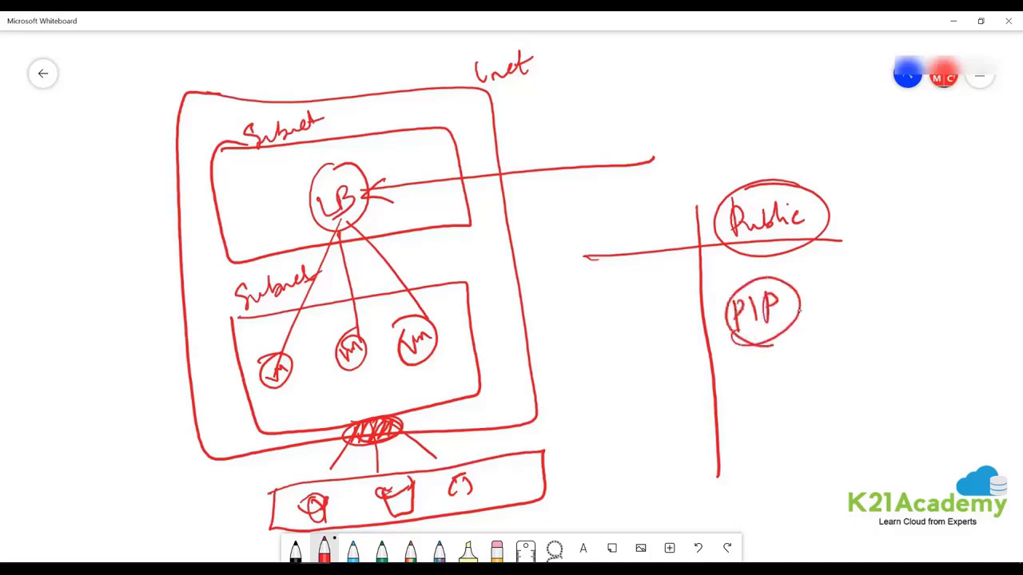
pyautogui.moveTo(599, 125); pyautogui.dragTo(640, 144)
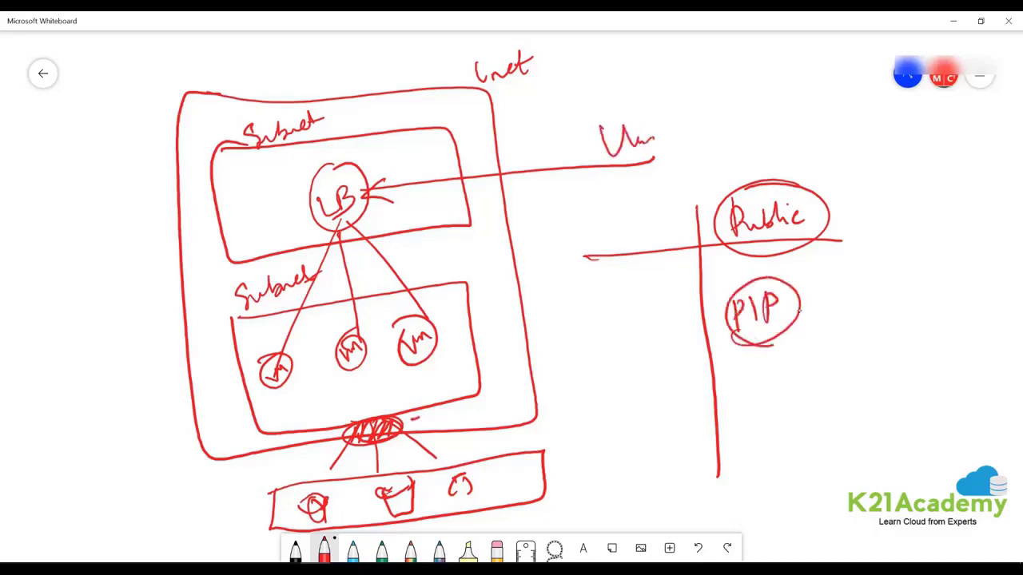
# Draw a crossed-out line from the hatched oval, then minimise the whiteboard.
pyautogui.moveTo(422, 414)
pyautogui.mouseDown()
pyautogui.moveTo(434, 428)
pyautogui.moveTo(457, 419)
pyautogui.mouseUp()
pyautogui.moveTo(393, 425); pyautogui.dragTo(609, 325)
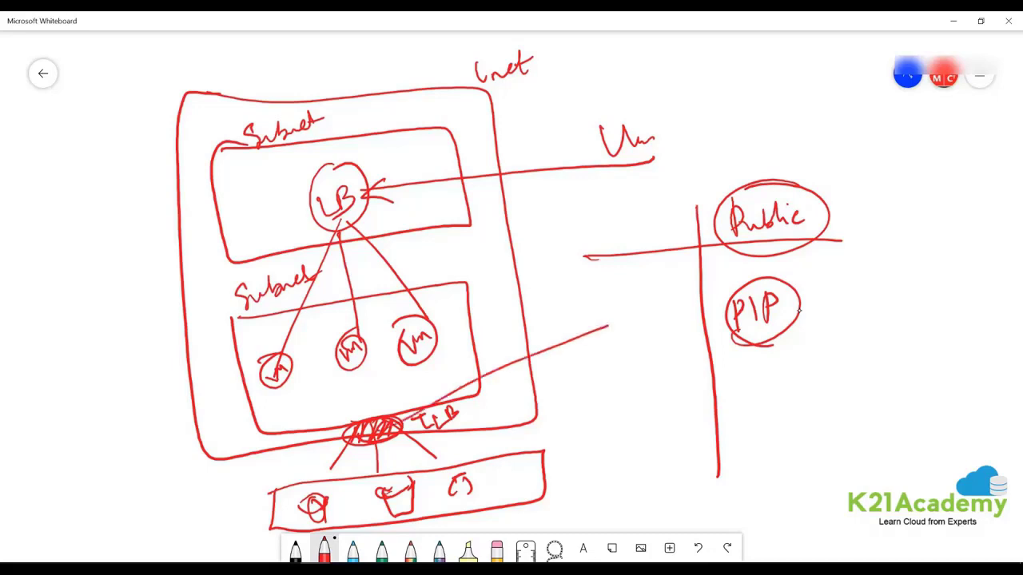
pyautogui.moveTo(529, 331); pyautogui.dragTo(588, 357)
pyautogui.moveTo(562, 320); pyautogui.dragTo(551, 385)
pyautogui.click(957, 21)
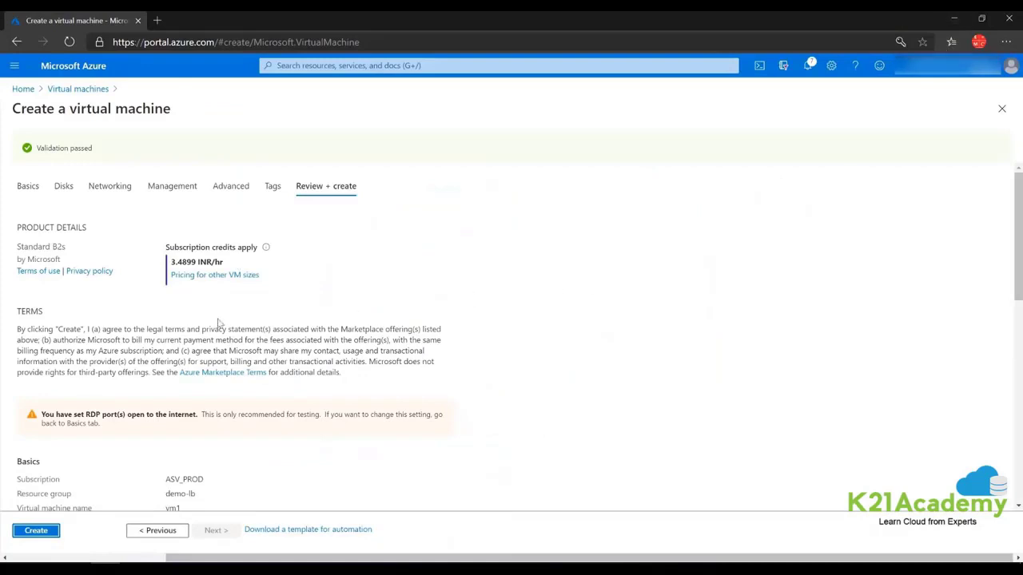
# Return to vm1's Networking page, set Public IP to None, and go back to the whiteboard.
pyautogui.click(154, 533)
pyautogui.click(156, 531)
pyautogui.click(156, 530)
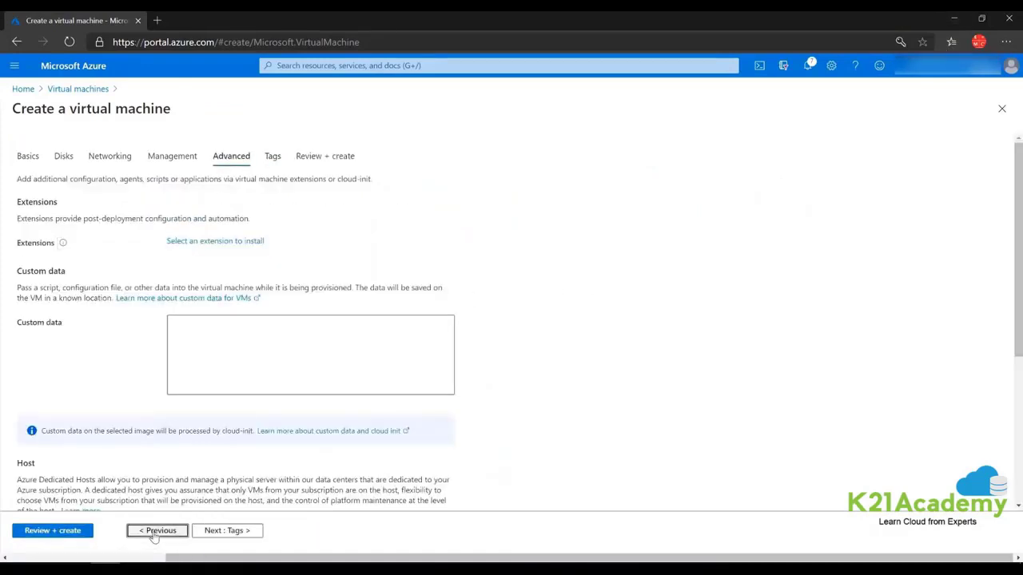
pyautogui.click(155, 532)
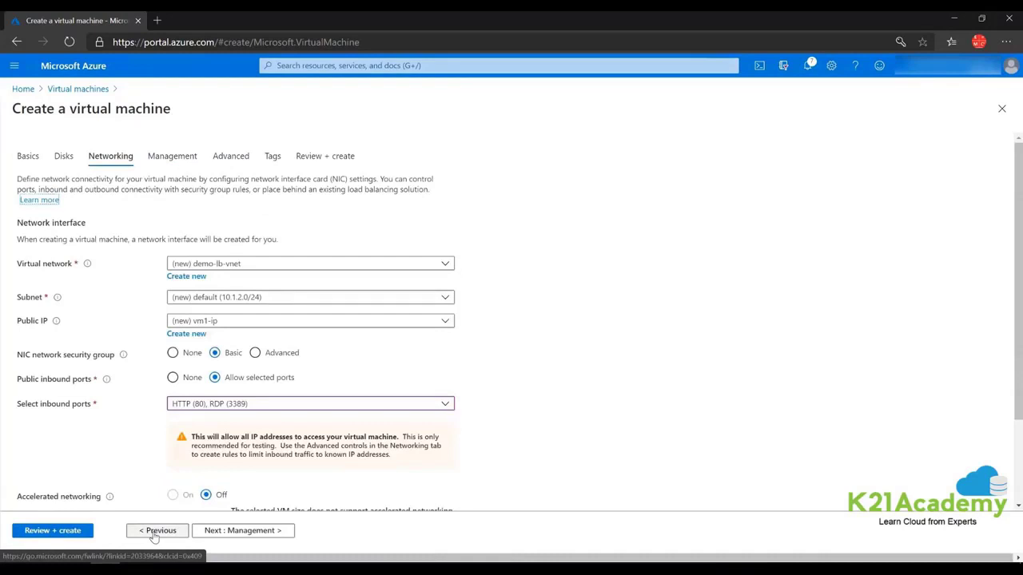
pyautogui.scroll(-2, 180, 264)
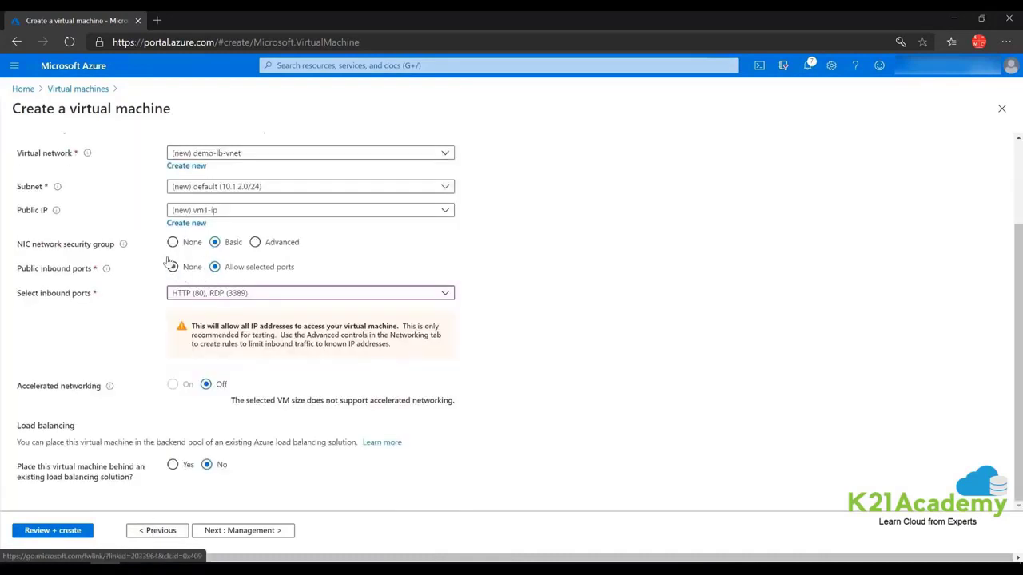
pyautogui.scroll(2, 212, 286)
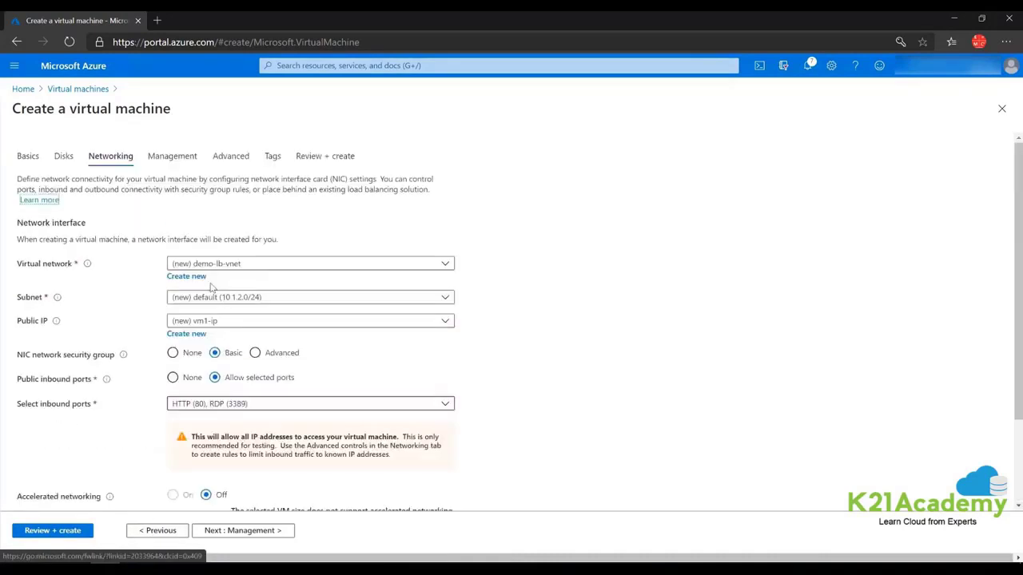
pyautogui.click(445, 323)
pyautogui.click(204, 358)
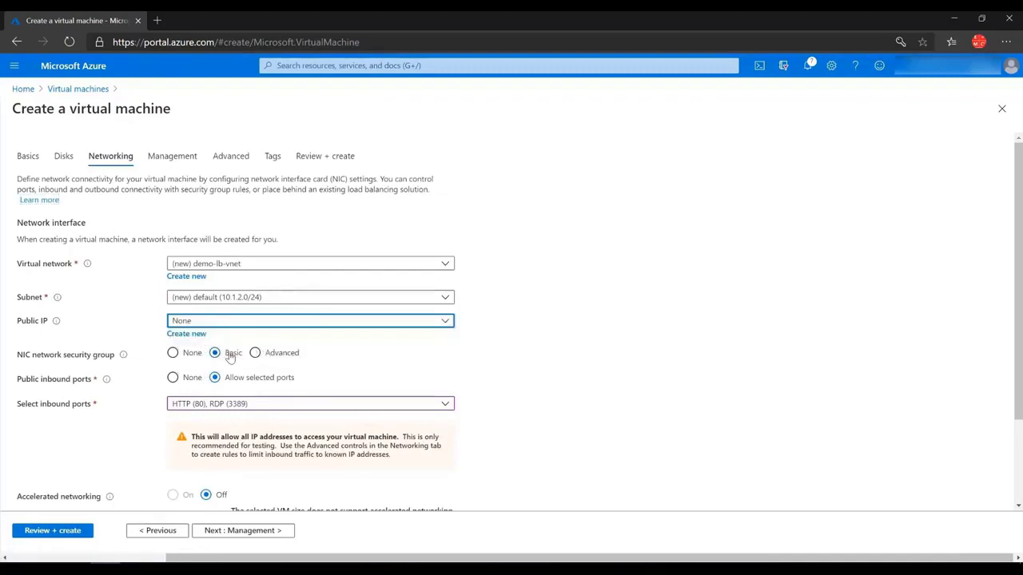
pyautogui.hotkey('alt', 'Tab')
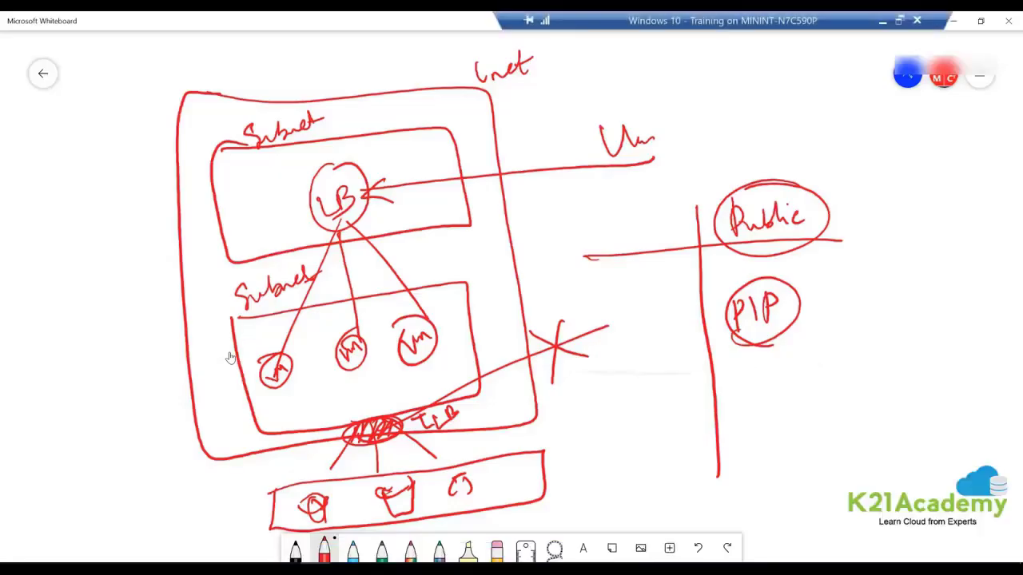
# In blue, write LB with an incoming arrow and three lines fanning out from it.
pyautogui.hscroll(3, 231, 357)
pyautogui.hscroll(6, 230, 358)
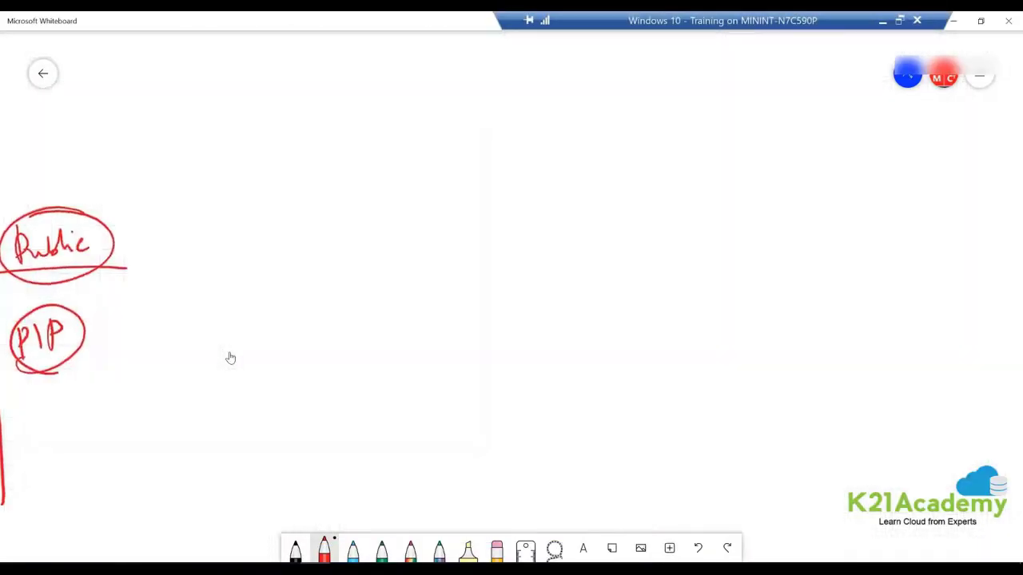
pyautogui.click(353, 550)
pyautogui.moveTo(413, 269); pyautogui.dragTo(436, 296)
pyautogui.moveTo(440, 264); pyautogui.dragTo(437, 292)
pyautogui.moveTo(436, 266); pyautogui.dragTo(434, 299)
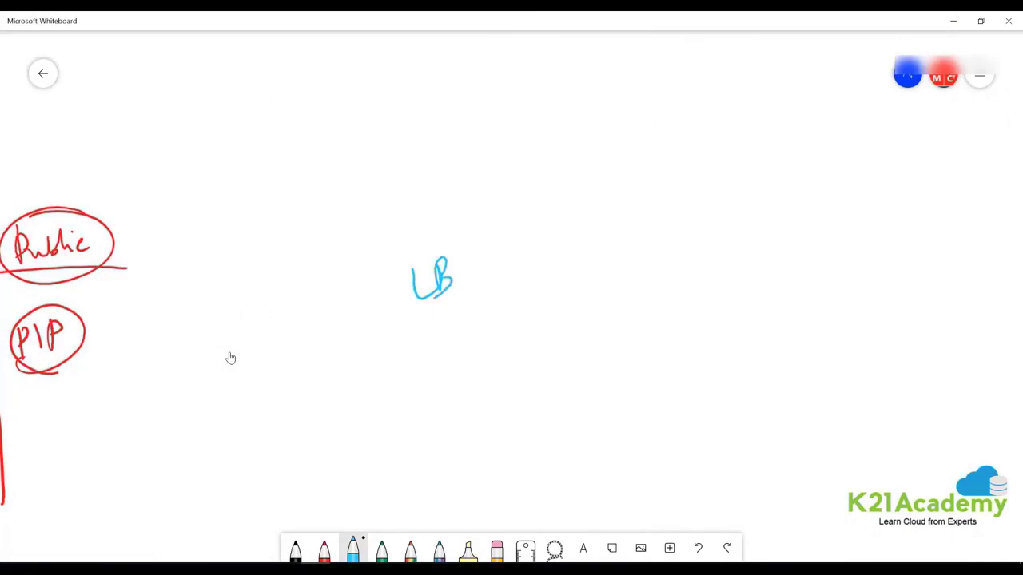
pyautogui.moveTo(360, 285)
pyautogui.mouseDown()
pyautogui.moveTo(378, 283)
pyautogui.moveTo(382, 295)
pyautogui.mouseUp()
pyautogui.moveTo(269, 320)
pyautogui.mouseDown()
pyautogui.moveTo(358, 299)
pyautogui.moveTo(345, 325)
pyautogui.mouseUp()
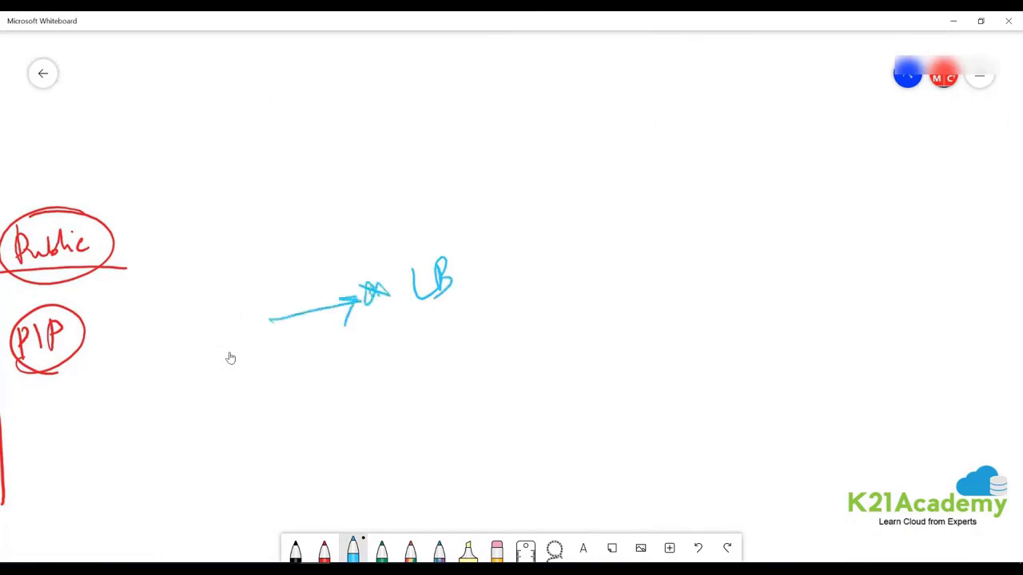
pyautogui.moveTo(493, 186); pyautogui.dragTo(497, 461)
pyautogui.moveTo(447, 277)
pyautogui.mouseDown()
pyautogui.moveTo(620, 181)
pyautogui.moveTo(639, 303)
pyautogui.moveTo(583, 374)
pyautogui.moveTo(644, 428)
pyautogui.moveTo(655, 406)
pyautogui.moveTo(708, 438)
pyautogui.mouseUp()
# Draw three circles labelled vm at the line ends and enclose them in a box.
pyautogui.moveTo(659, 282)
pyautogui.mouseDown()
pyautogui.moveTo(649, 339)
pyautogui.moveTo(656, 276)
pyautogui.moveTo(675, 307)
pyautogui.mouseUp()
pyautogui.moveTo(679, 324)
pyautogui.mouseDown()
pyautogui.moveTo(688, 310)
pyautogui.moveTo(700, 324)
pyautogui.mouseUp()
pyautogui.moveTo(635, 158)
pyautogui.mouseDown()
pyautogui.moveTo(692, 149)
pyautogui.moveTo(628, 148)
pyautogui.mouseUp()
pyautogui.moveTo(634, 177)
pyautogui.mouseDown()
pyautogui.moveTo(644, 195)
pyautogui.moveTo(662, 178)
pyautogui.moveTo(688, 195)
pyautogui.mouseUp()
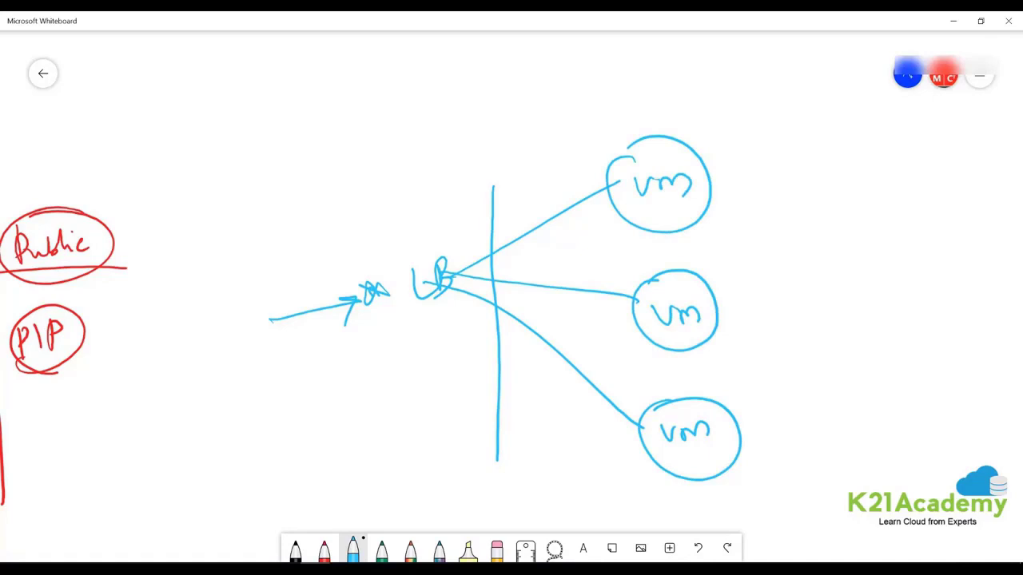
pyautogui.moveTo(583, 120)
pyautogui.mouseDown()
pyautogui.moveTo(799, 424)
pyautogui.moveTo(622, 500)
pyautogui.moveTo(575, 140)
pyautogui.moveTo(602, 131)
pyautogui.mouseUp()
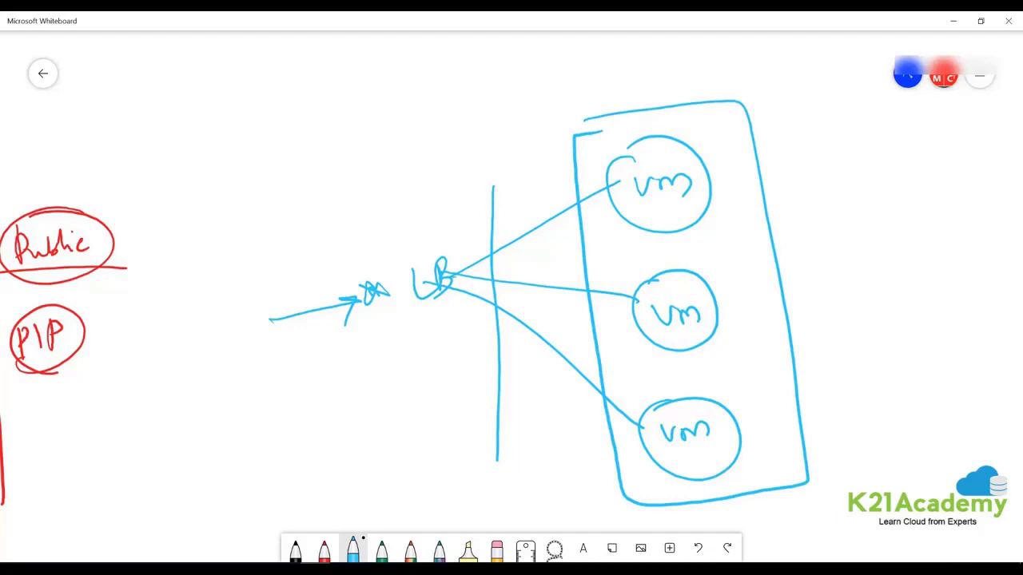
pyautogui.moveTo(358, 284)
pyautogui.mouseDown()
pyautogui.moveTo(390, 295)
pyautogui.moveTo(362, 280)
pyautogui.moveTo(369, 305)
pyautogui.mouseUp()
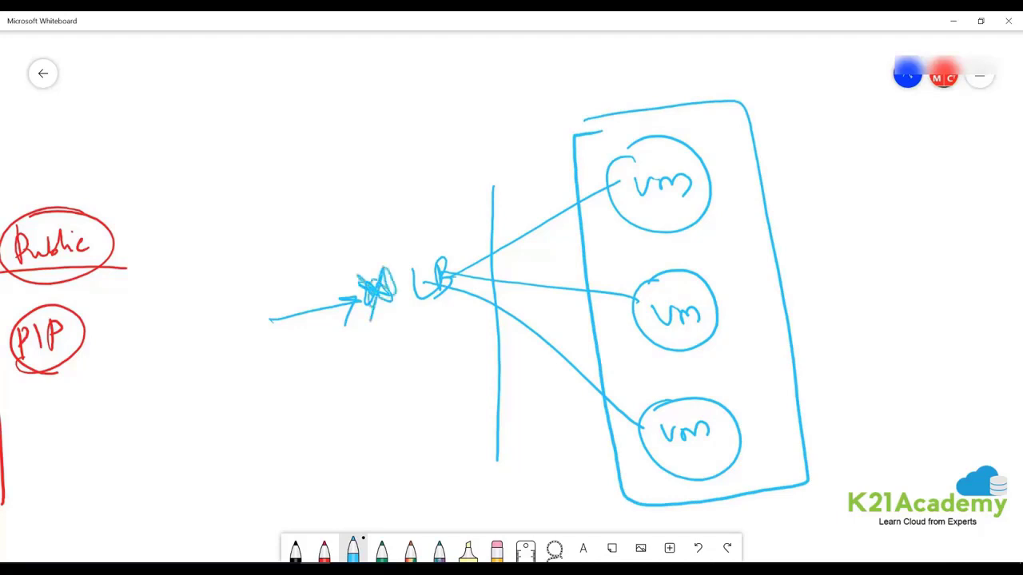
# Draw arrowed curves from LB to each of the three vm circles.
pyautogui.moveTo(431, 272)
pyautogui.mouseDown()
pyautogui.moveTo(576, 167)
pyautogui.moveTo(633, 175)
pyautogui.mouseUp()
pyautogui.moveTo(462, 240)
pyautogui.mouseDown()
pyautogui.moveTo(529, 237)
pyautogui.moveTo(640, 292)
pyautogui.mouseUp()
pyautogui.moveTo(488, 277)
pyautogui.mouseDown()
pyautogui.moveTo(526, 276)
pyautogui.moveTo(601, 382)
pyautogui.mouseUp()
pyautogui.moveTo(601, 382); pyautogui.dragTo(581, 372)
pyautogui.moveTo(630, 286); pyautogui.dragTo(639, 297)
pyautogui.moveTo(640, 297); pyautogui.dragTo(622, 313)
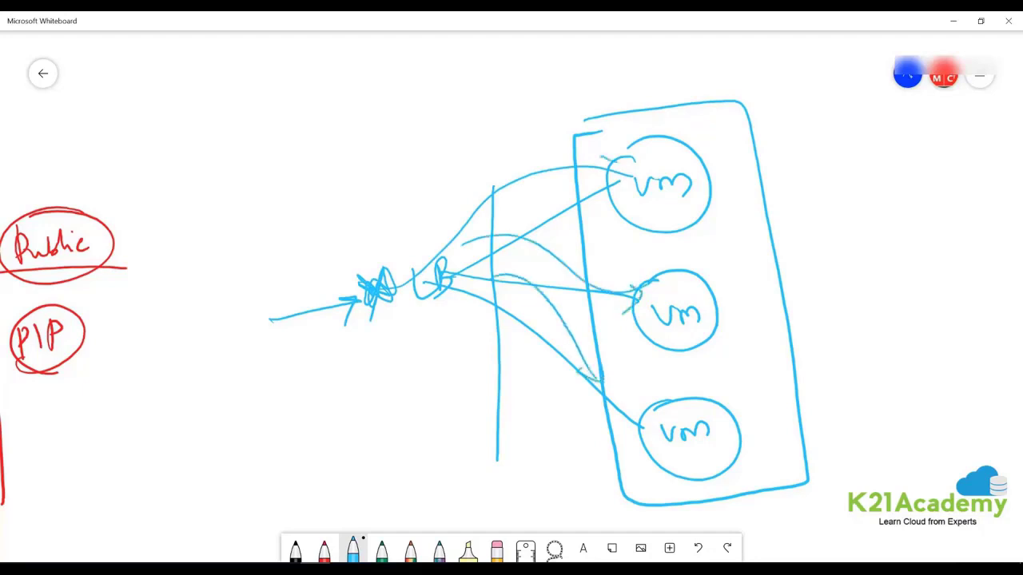
pyautogui.moveTo(632, 160); pyautogui.dragTo(622, 187)
# Hide the whiteboard, then review and create the vm1 virtual machine in demo-lb.
pyautogui.click(953, 21)
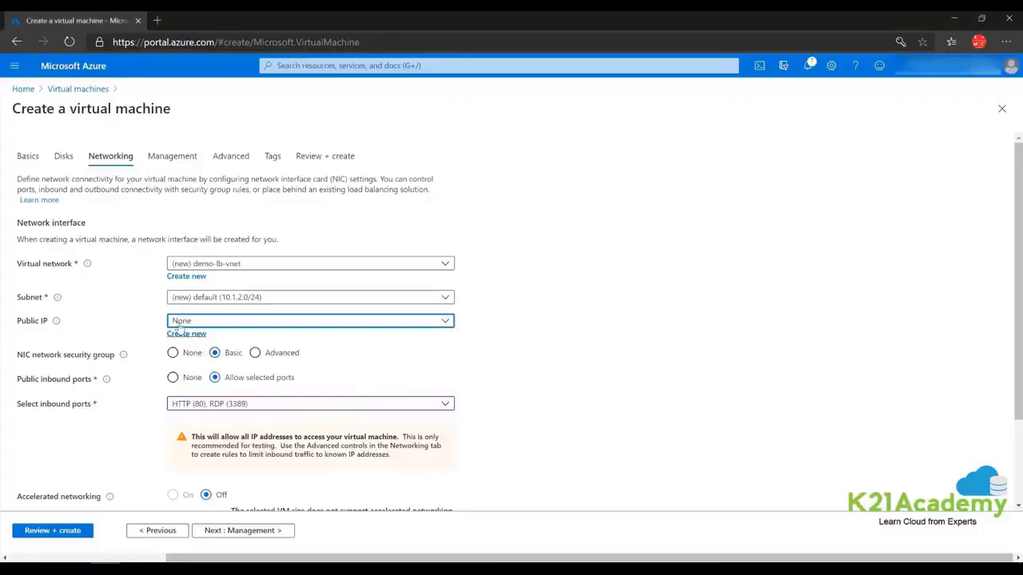
pyautogui.click(49, 531)
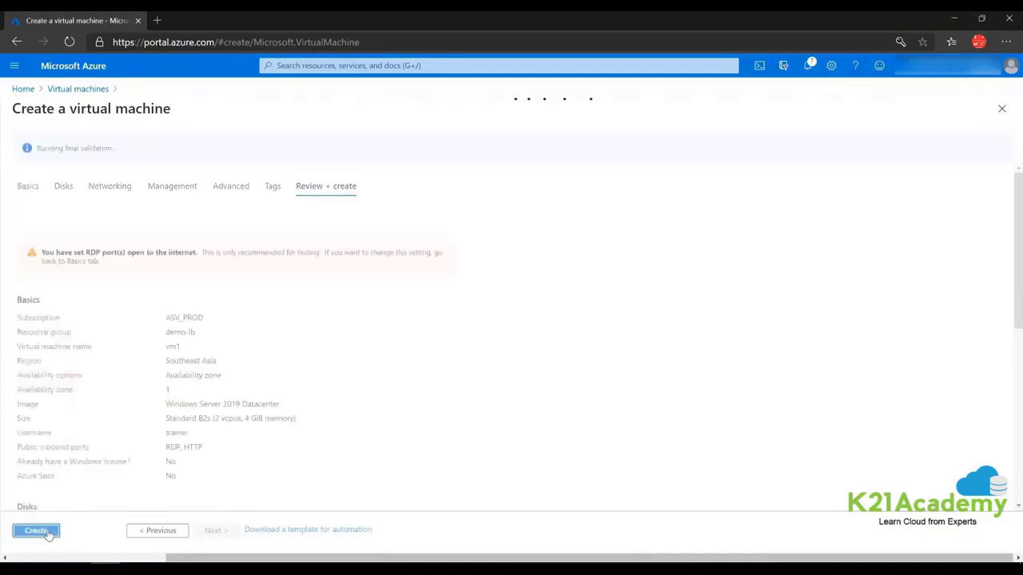
pyautogui.click(36, 531)
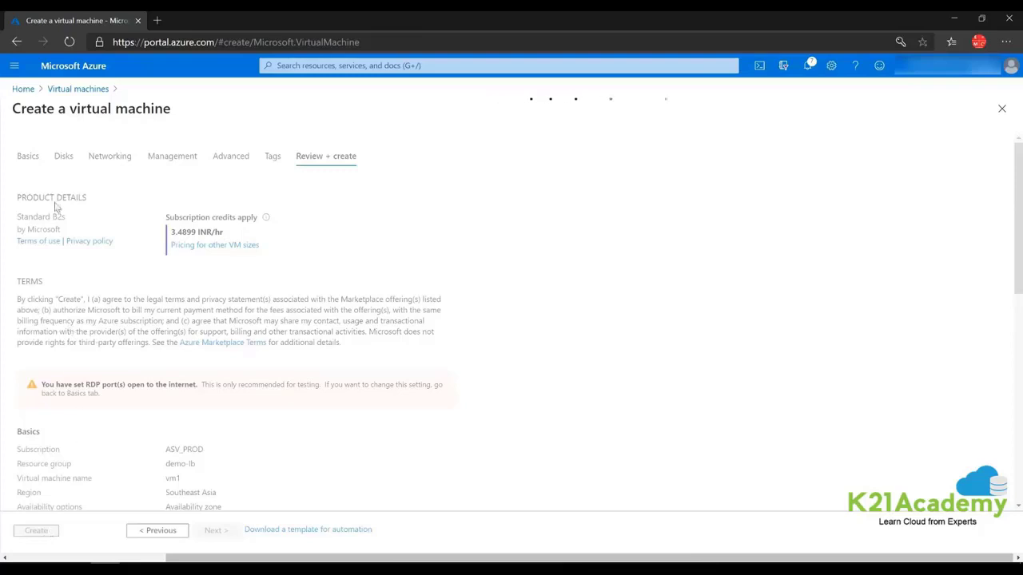
# Start a new virtual machine from the Virtual machines list on the portal home.
pyautogui.click(24, 89)
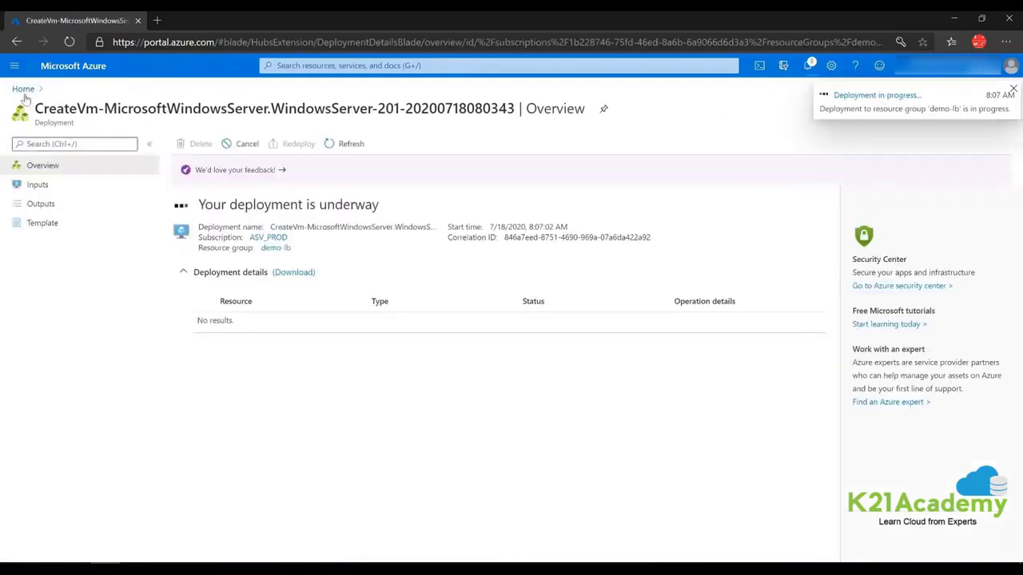
pyautogui.click(23, 89)
pyautogui.click(287, 140)
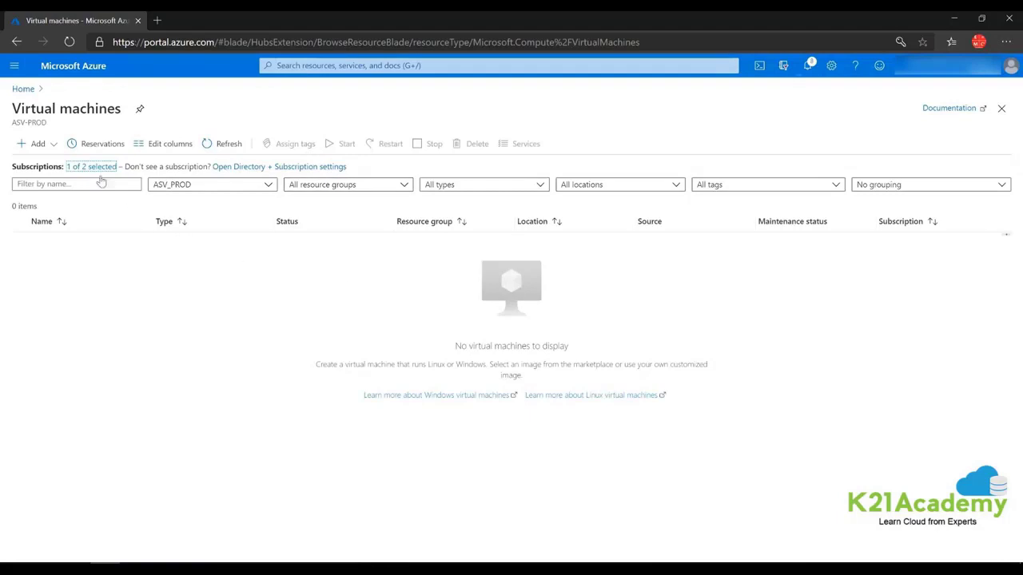
pyautogui.click(36, 144)
pyautogui.click(62, 170)
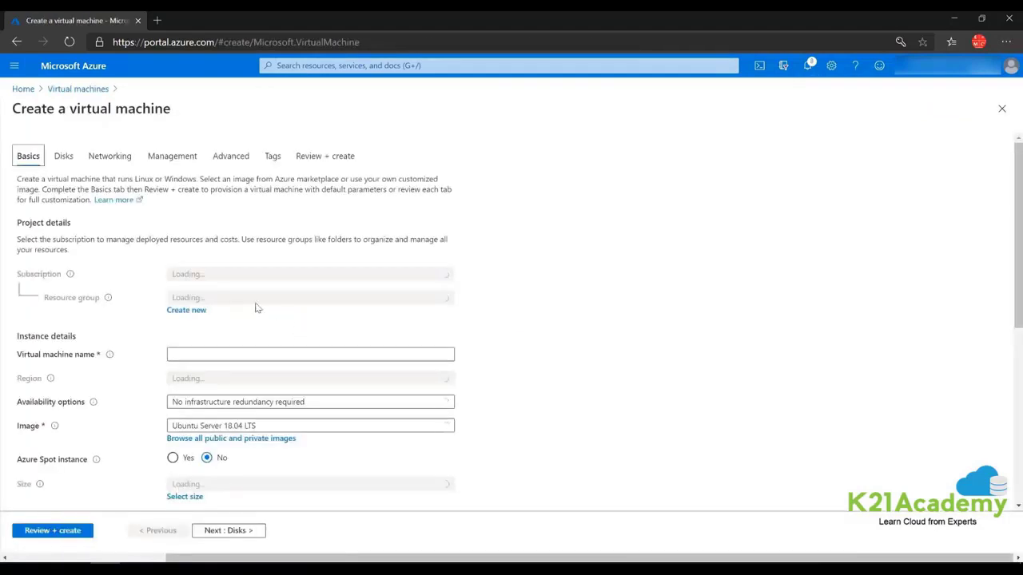
# Put the new VM in resource group demo-lb, name it vm-2, in availability zone 1.
pyautogui.click(218, 300)
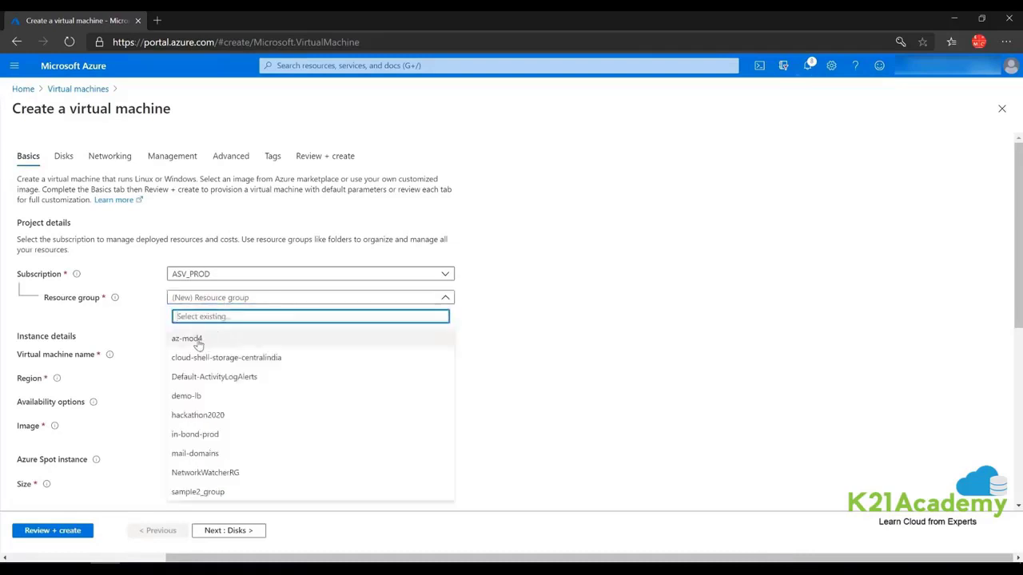
pyautogui.click(186, 397)
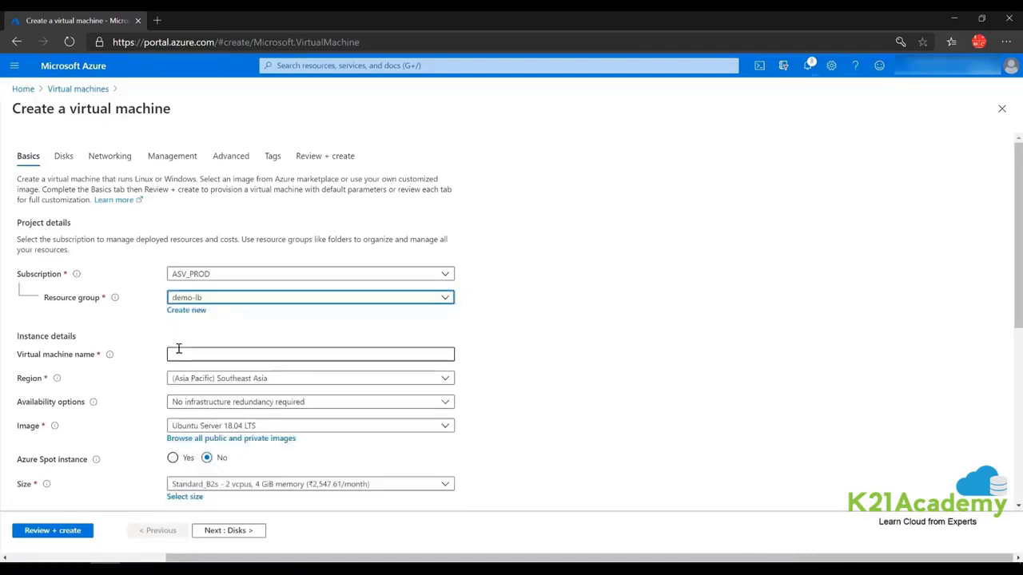
pyautogui.click(181, 353)
pyautogui.write('vm')
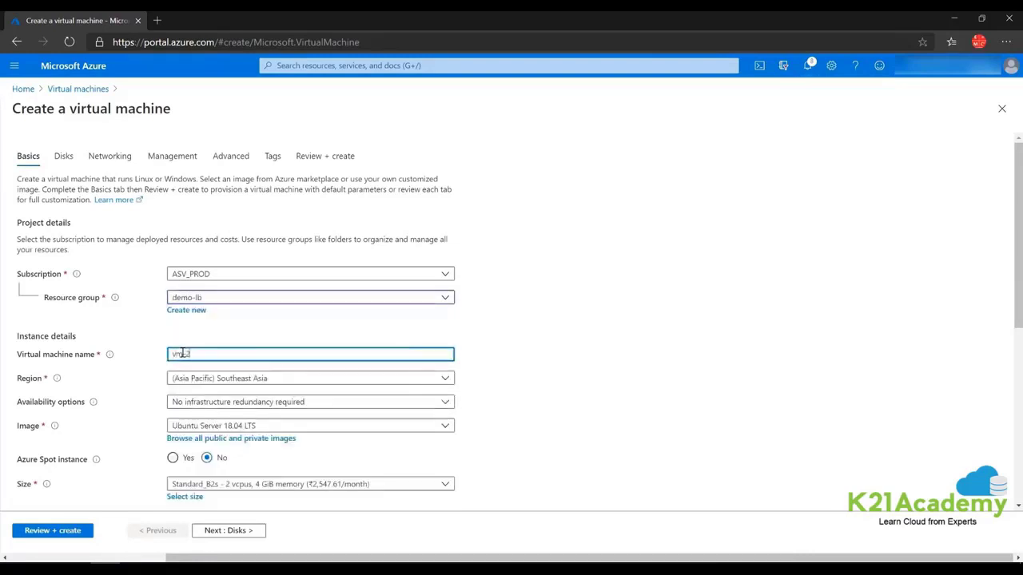
pyautogui.write('-2')
pyautogui.click(240, 402)
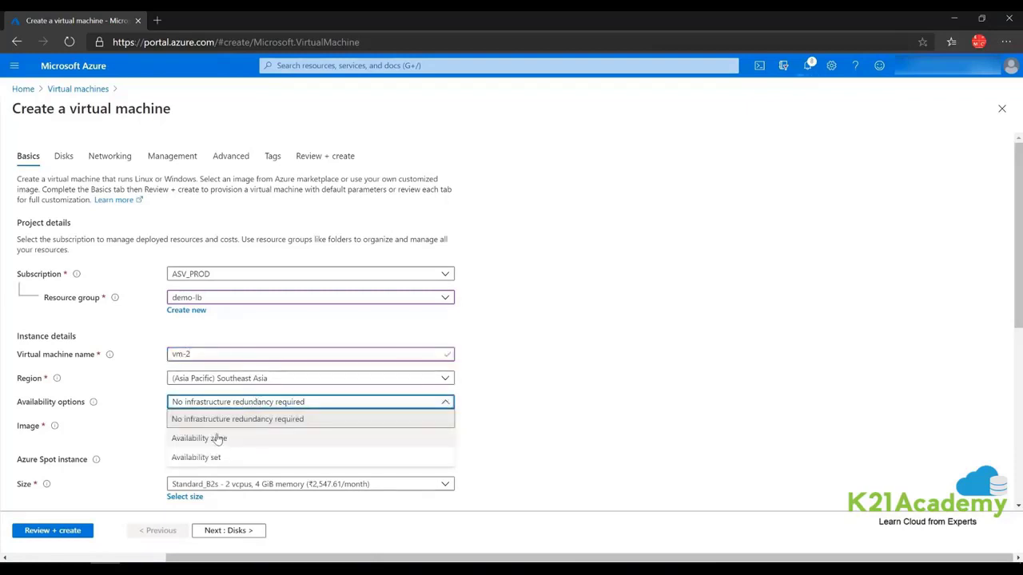
pyautogui.click(230, 435)
pyautogui.click(233, 427)
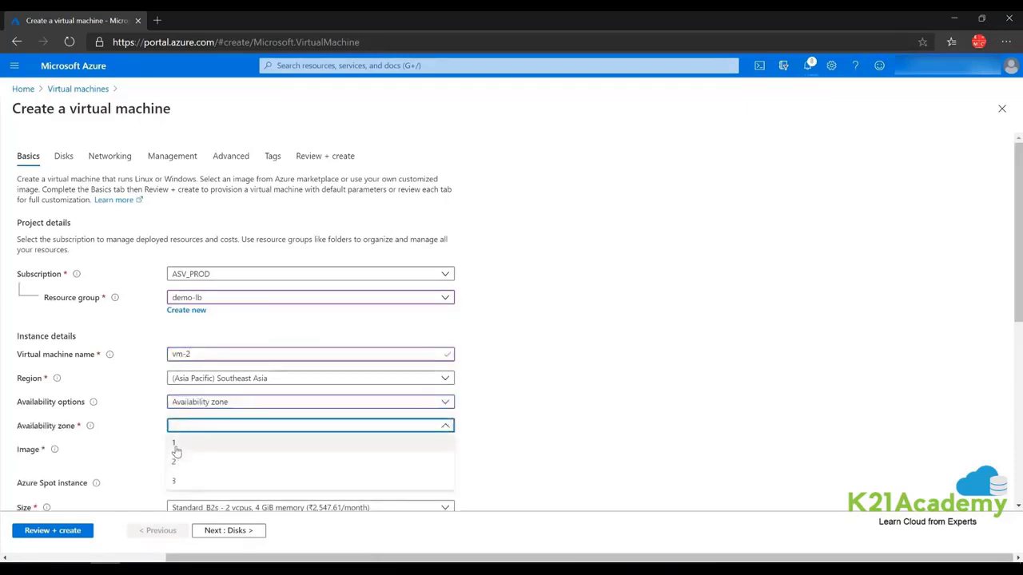
pyautogui.click(179, 444)
# Choose the Windows Server 2019 Datacenter image and Standard_D4s_v3 size.
pyautogui.click(359, 451)
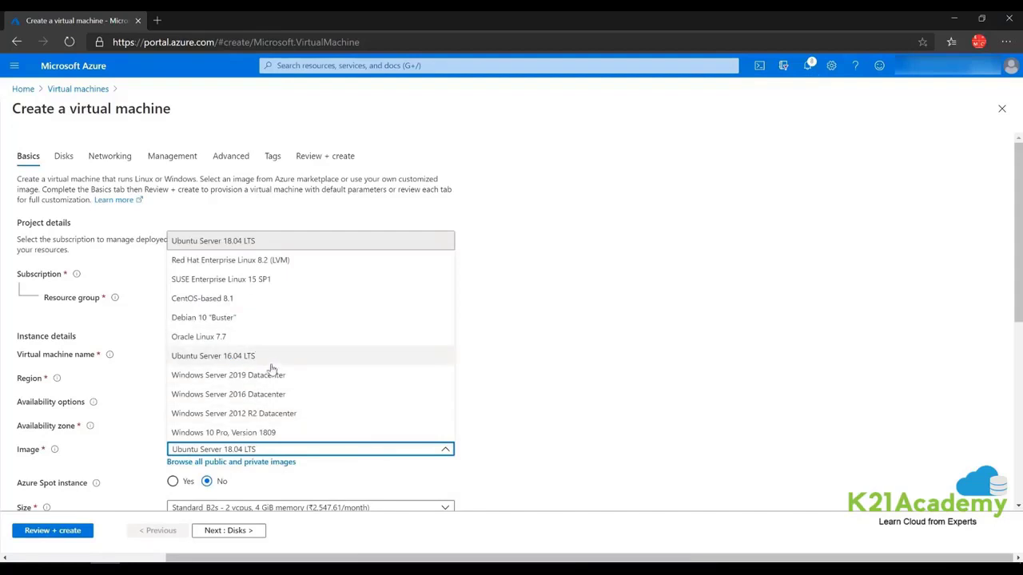
pyautogui.click(383, 375)
pyautogui.scroll(-2, 445, 414)
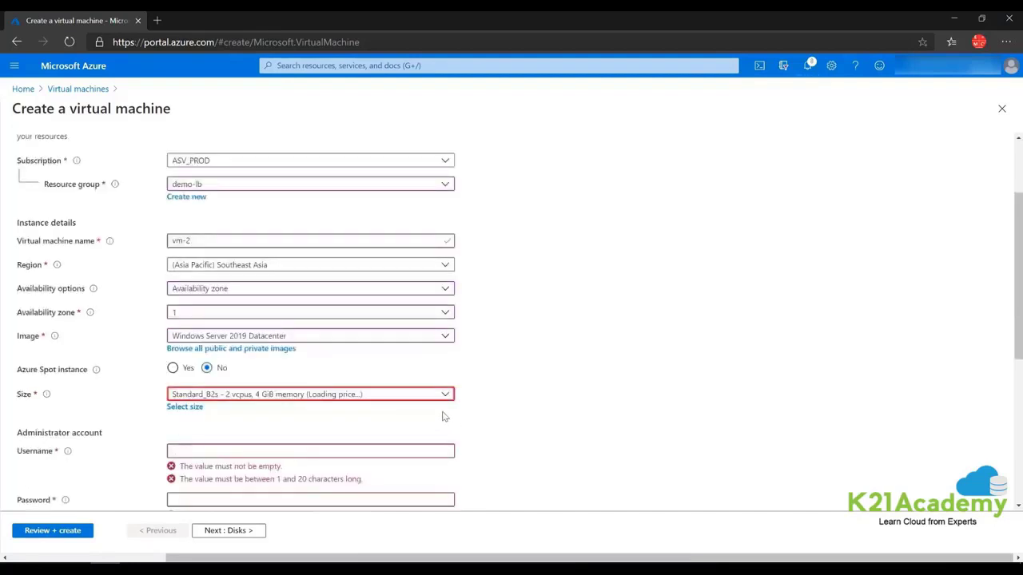
pyautogui.click(439, 395)
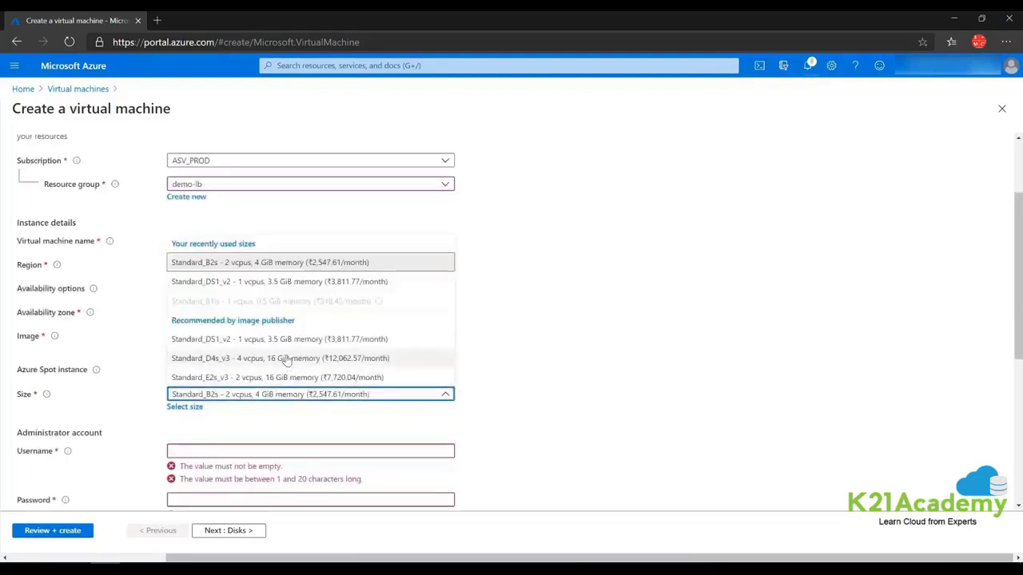
pyautogui.click(290, 359)
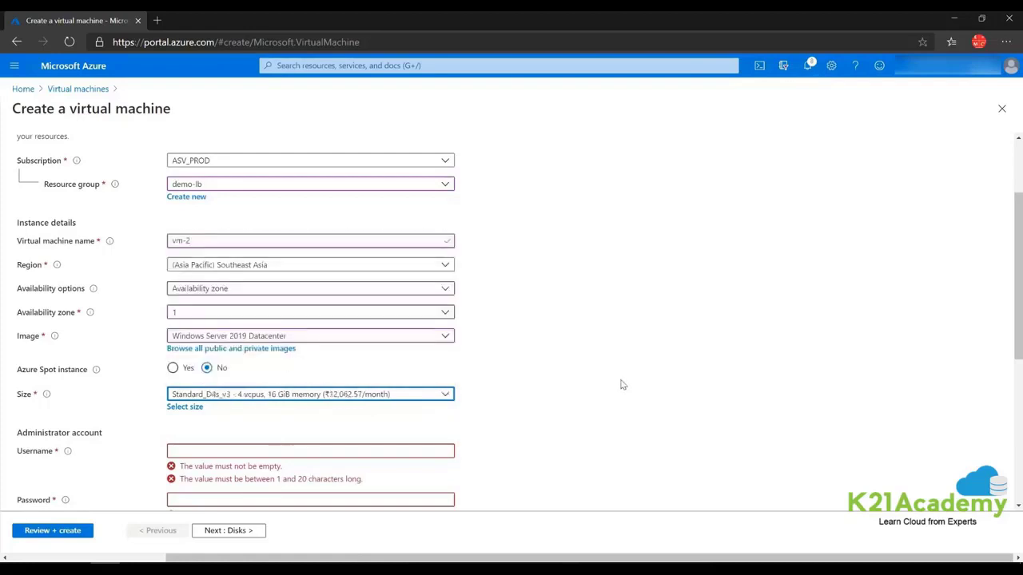
# Enter the administrator username and password for vm-2.
pyautogui.click(188, 451)
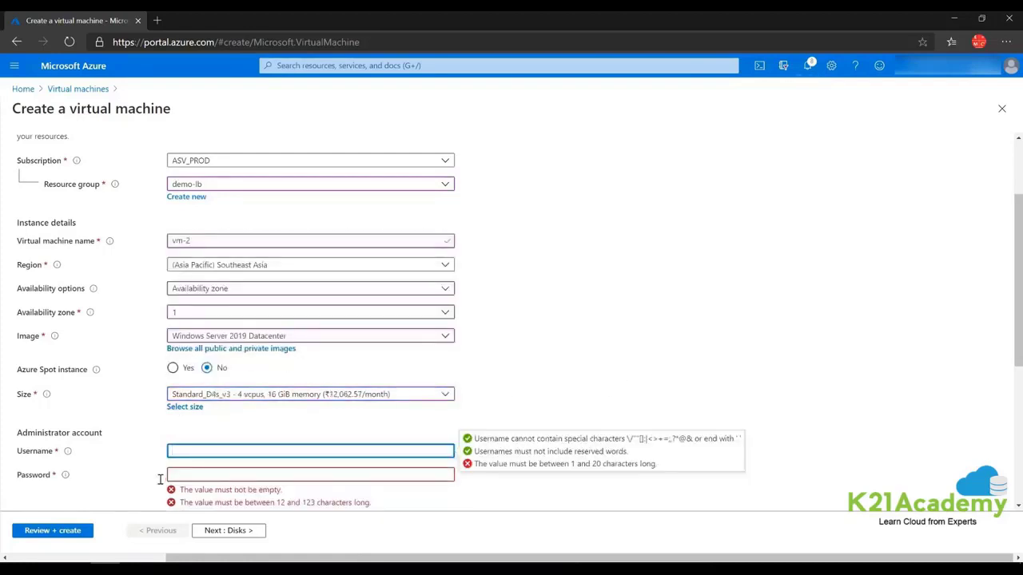
pyautogui.write('trainer')
pyautogui.press('Tab')
pyautogui.write('****')
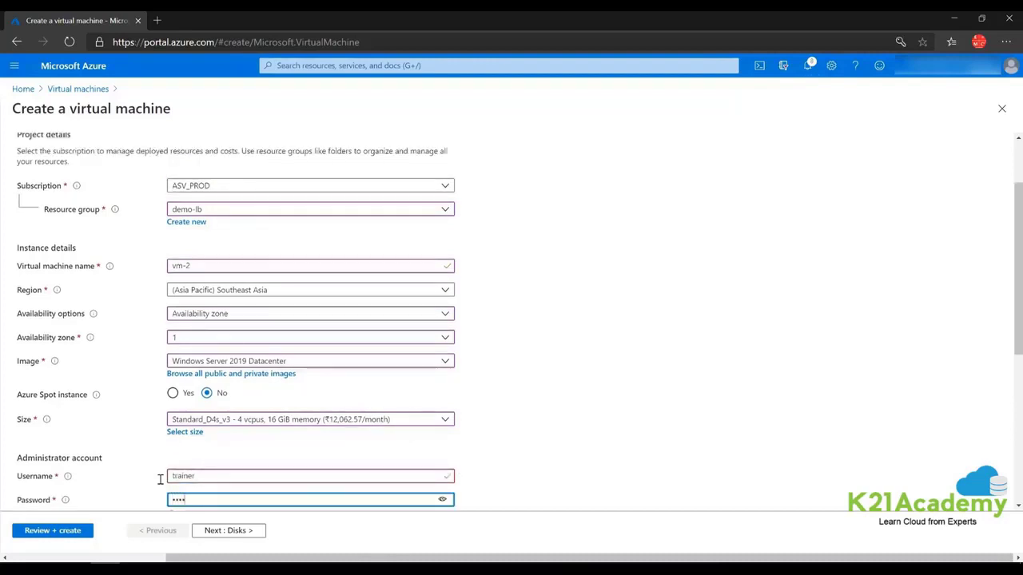
pyautogui.write('******')
pyautogui.click(672, 414)
# Allow HTTP (80) inbound alongside RDP, confirm the password, and continue to Disks.
pyautogui.scroll(-4, 258, 384)
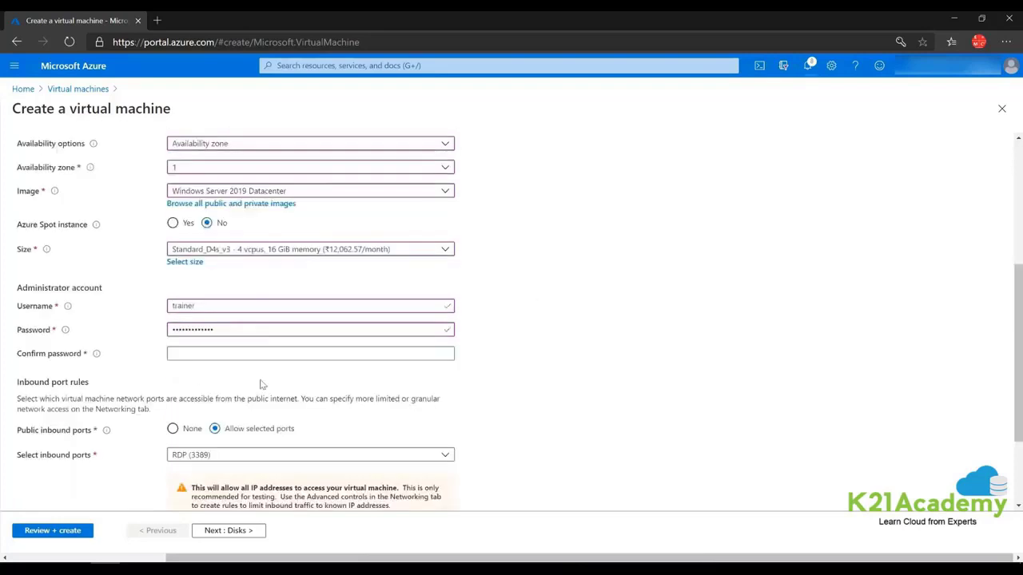
pyautogui.click(236, 329)
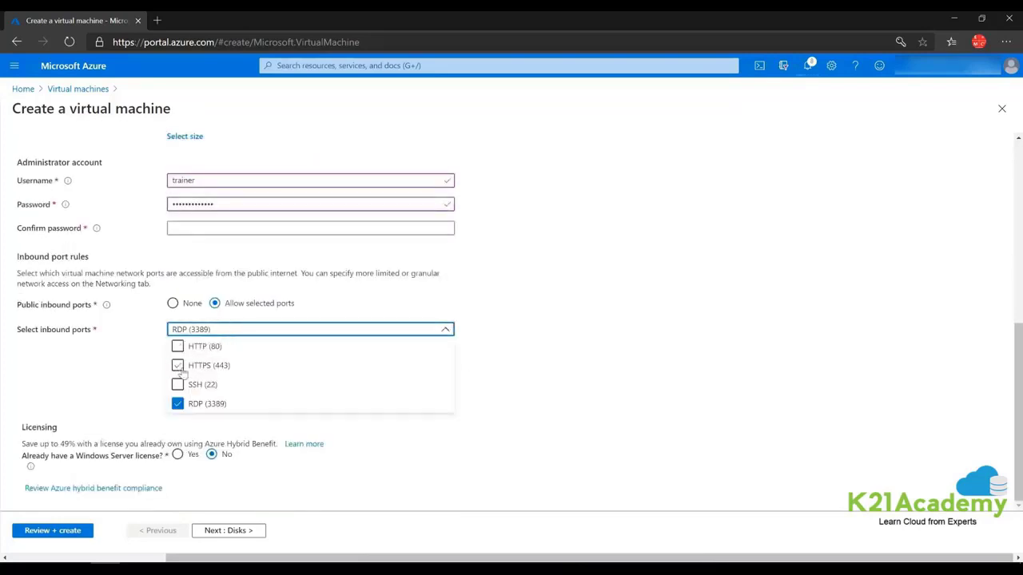
pyautogui.click(181, 347)
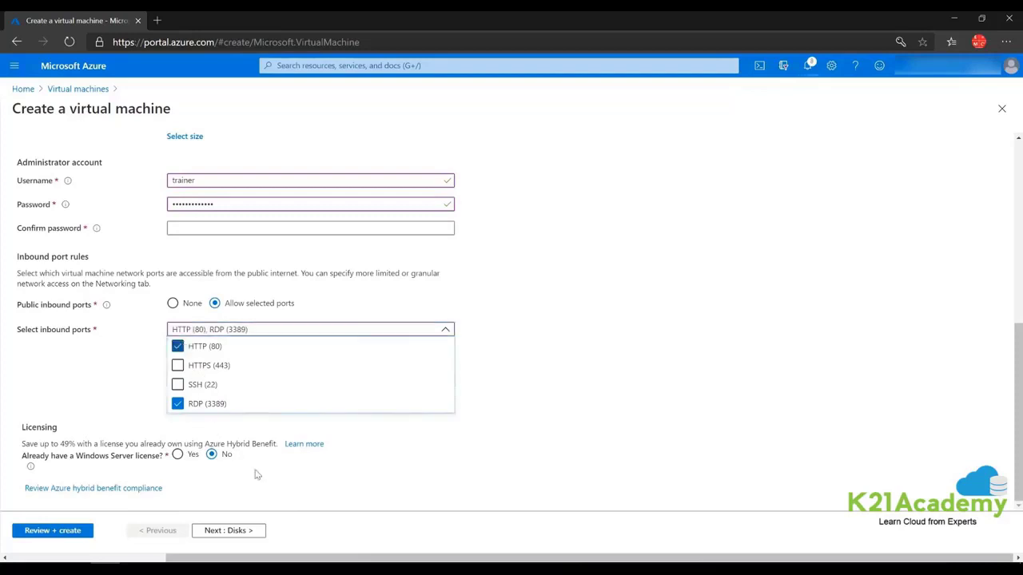
pyautogui.click(535, 468)
pyautogui.scroll(2, 256, 372)
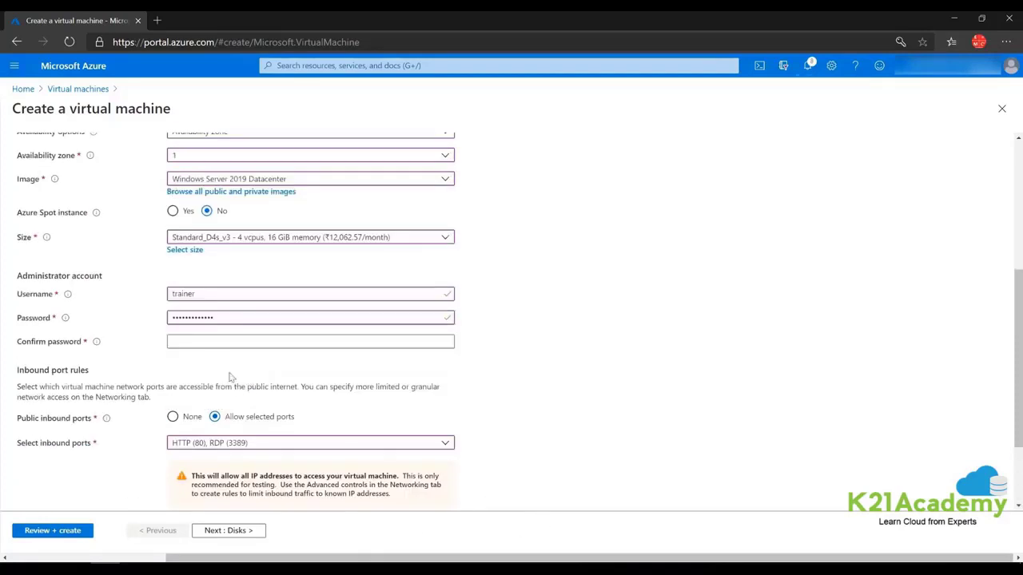
pyautogui.click(208, 339)
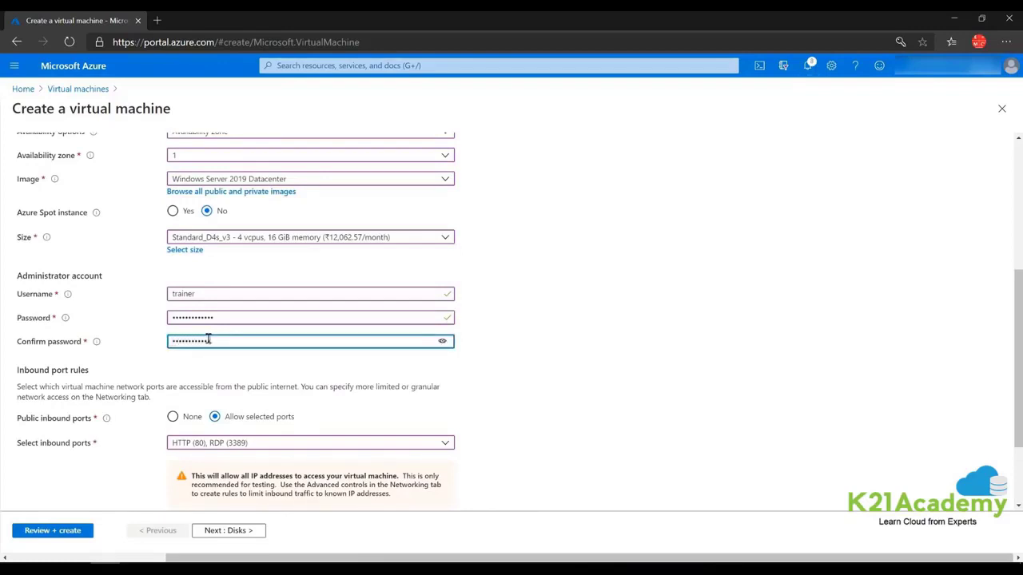
pyautogui.click(683, 431)
pyautogui.scroll(-2, 560, 349)
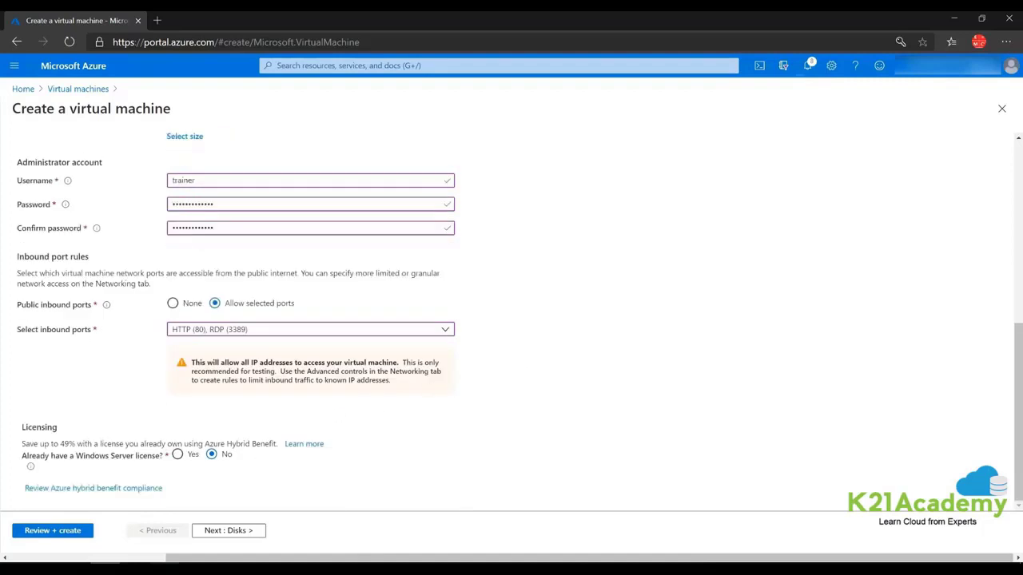
pyautogui.click(226, 532)
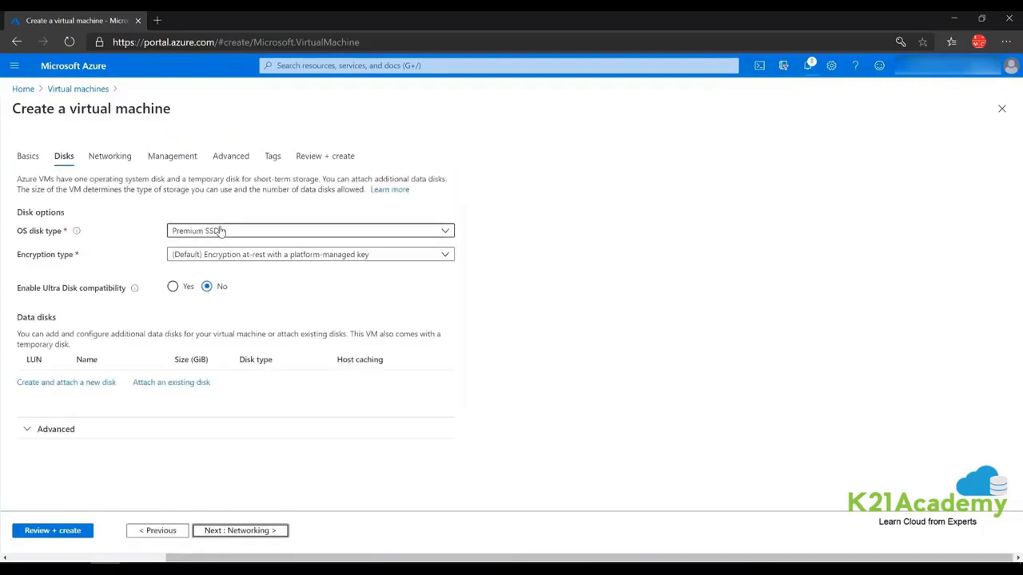
# Choose vm-2's OS disk type and set its public IP to None.
pyautogui.click(218, 231)
pyautogui.click(212, 250)
pyautogui.click(124, 161)
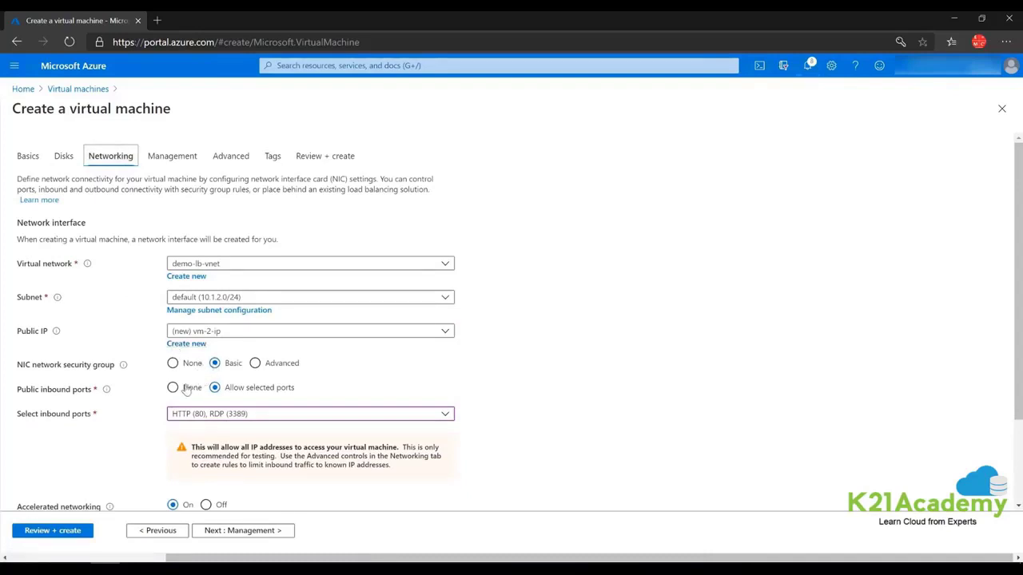
pyautogui.click(207, 333)
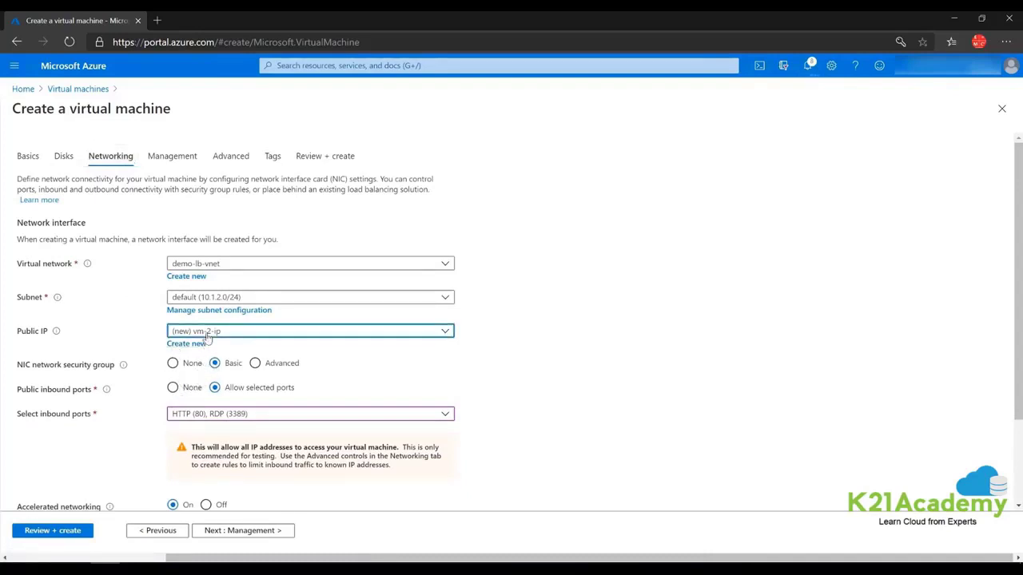
pyautogui.click(194, 364)
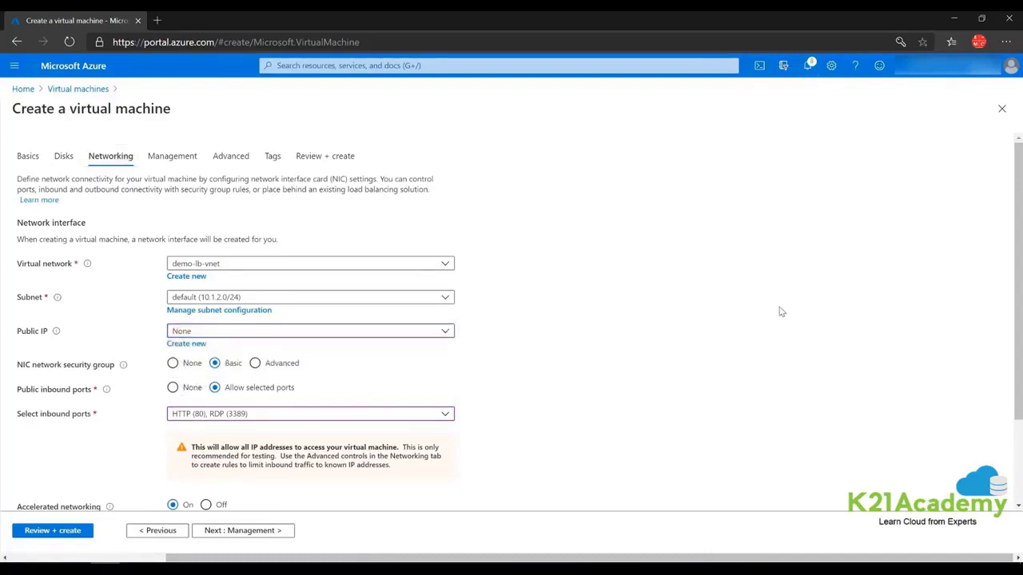
pyautogui.scroll(-3, 380, 240)
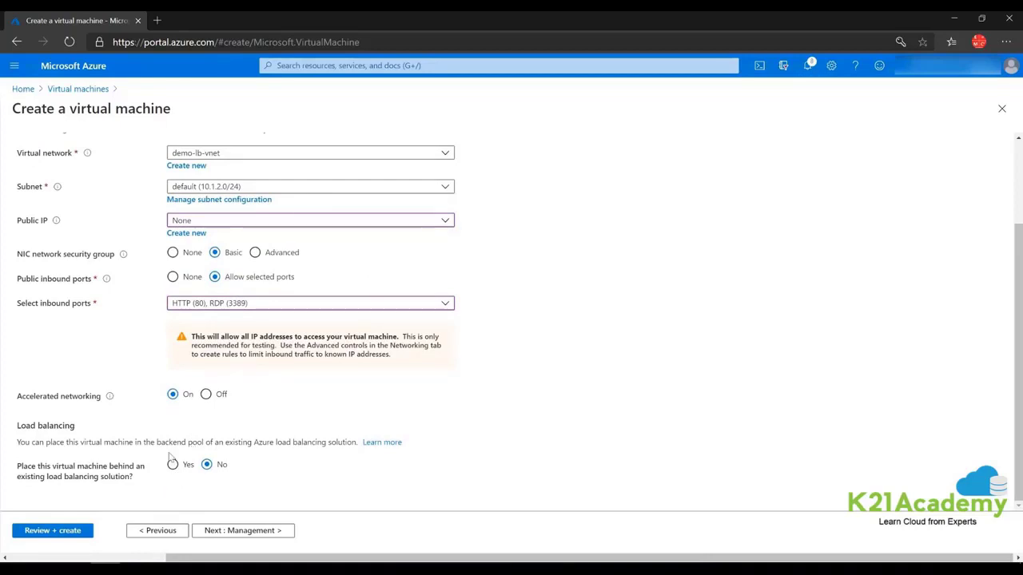
# Turn boot diagnostics and auto-shutdown off, then run Review + create validation.
pyautogui.click(247, 532)
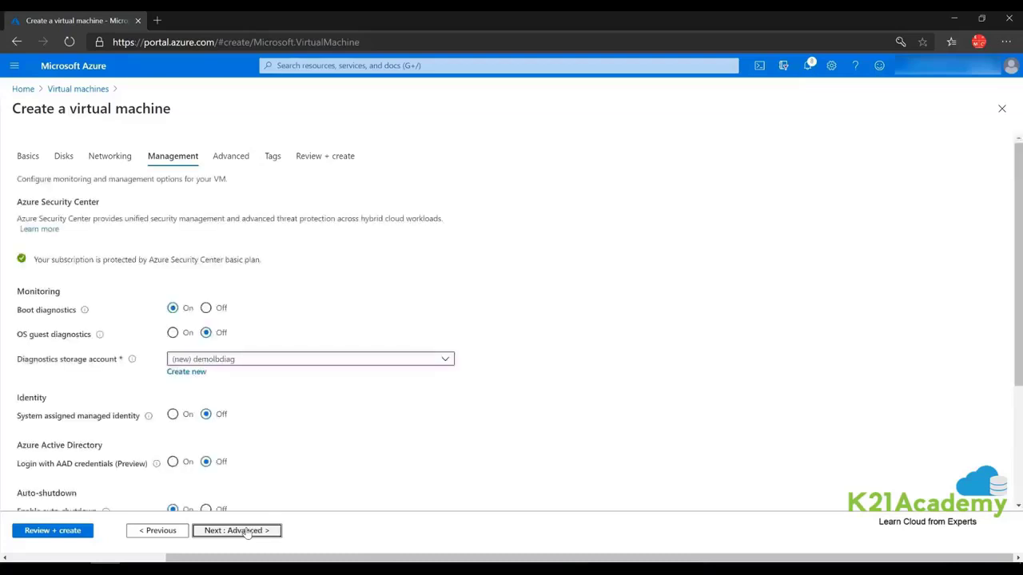
pyautogui.click(206, 308)
pyautogui.scroll(-3, 230, 385)
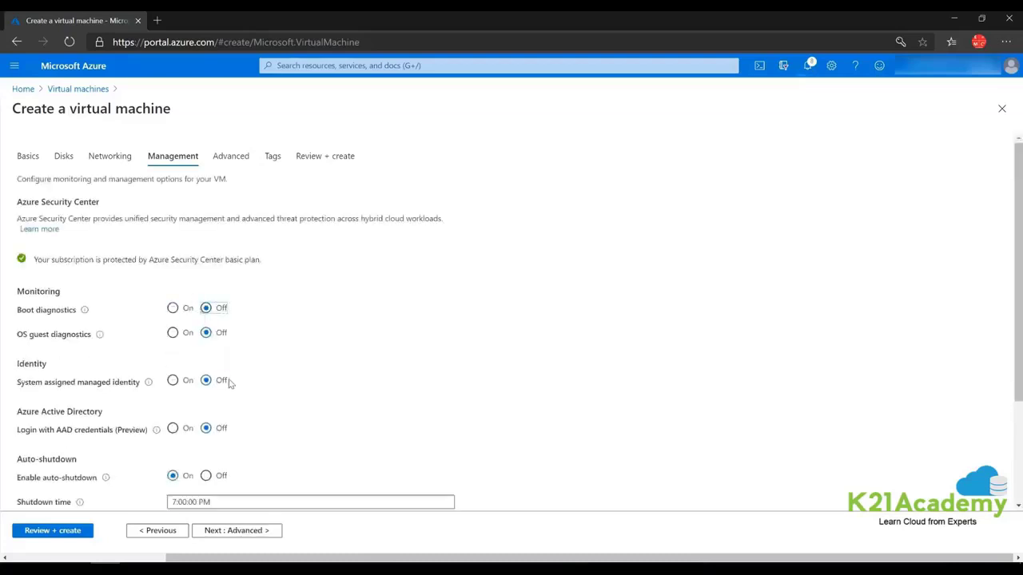
pyautogui.click(206, 330)
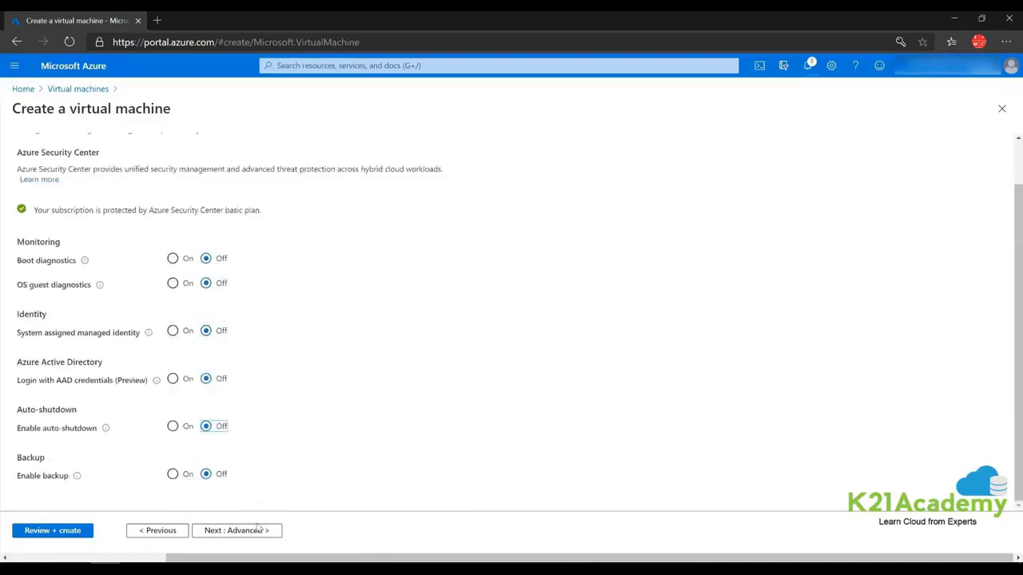
pyautogui.click(234, 533)
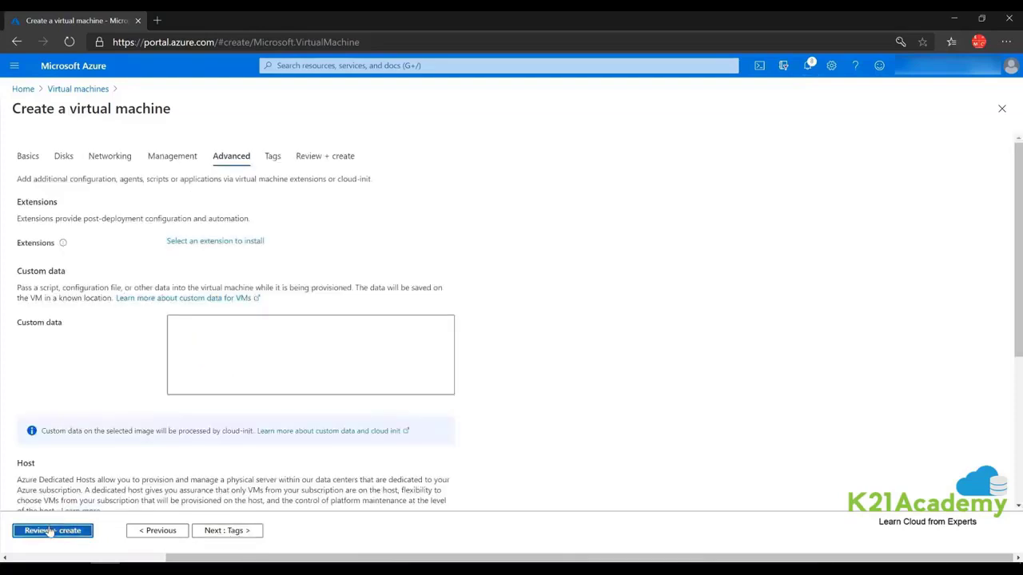
pyautogui.click(49, 532)
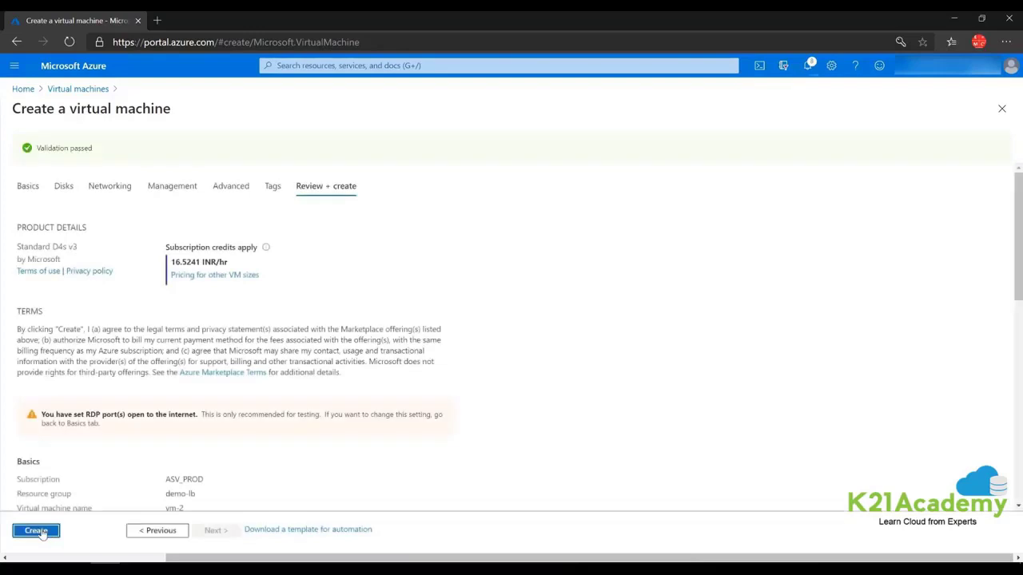
# Create vm-2, check deployment notifications, and open vm1's overview showing private IP 10.1.2.4.
pyautogui.click(39, 533)
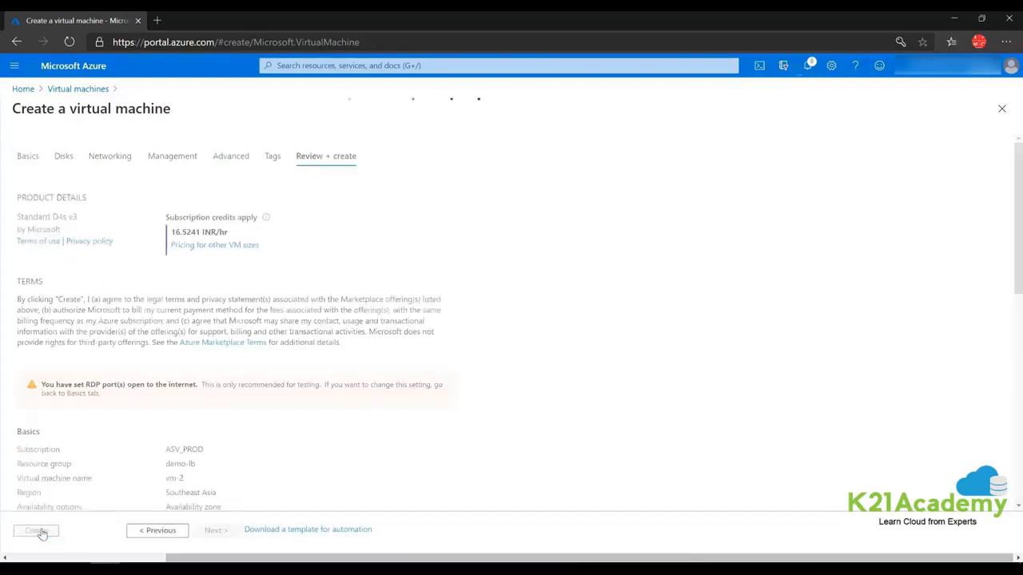
pyautogui.click(808, 72)
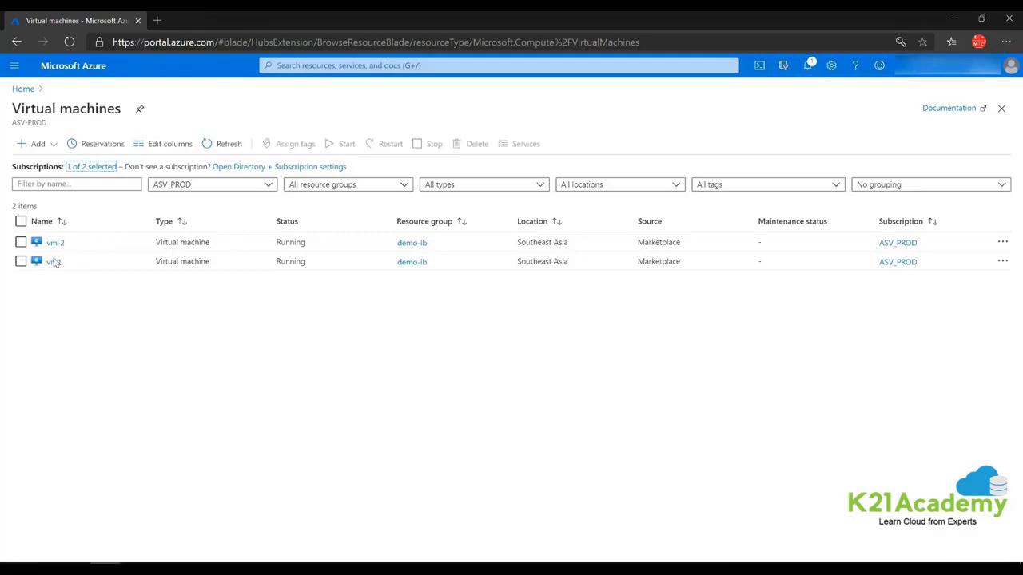
pyautogui.click(53, 262)
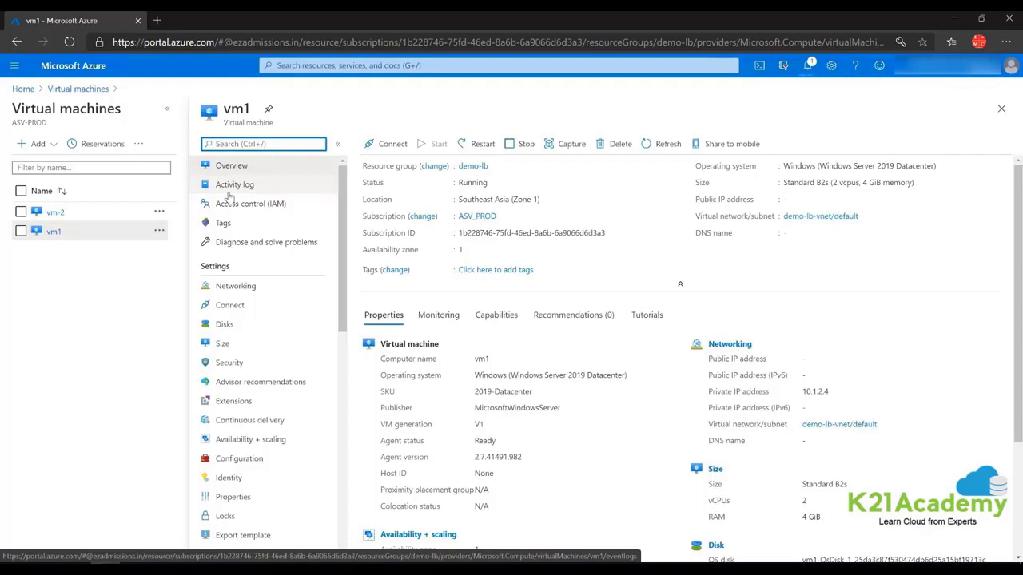
# On the whiteboard, draw a Vm box with PIP and an arrow from PIP into it.
pyautogui.hotkey('alt', 'Tab')
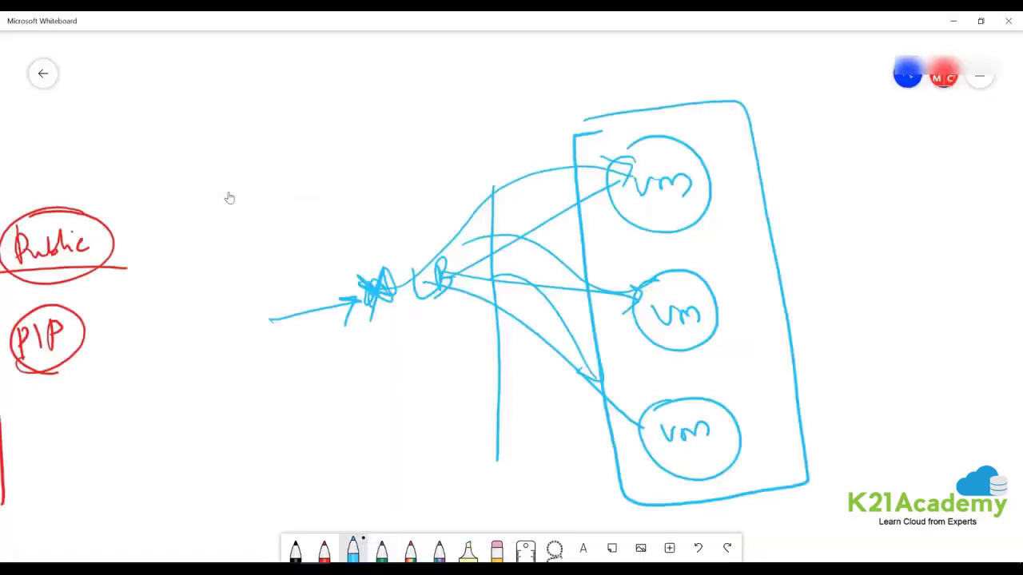
pyautogui.hscroll(9, 229, 197)
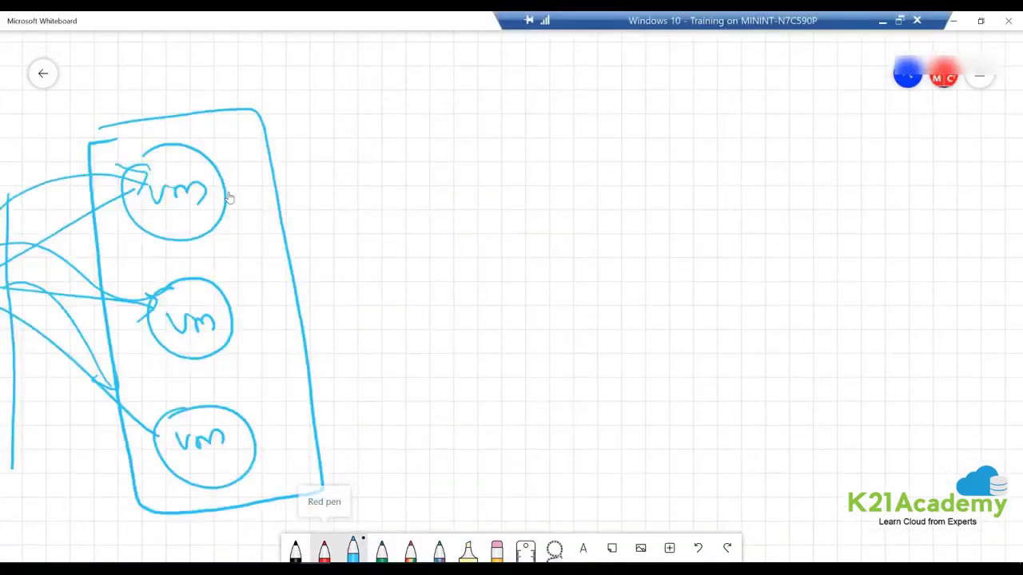
pyautogui.moveTo(471, 247)
pyautogui.mouseDown()
pyautogui.moveTo(503, 247)
pyautogui.moveTo(554, 337)
pyautogui.moveTo(495, 246)
pyautogui.mouseUp()
pyautogui.moveTo(475, 286); pyautogui.dragTo(525, 294)
pyautogui.moveTo(368, 321)
pyautogui.mouseDown()
pyautogui.moveTo(369, 339)
pyautogui.moveTo(376, 320)
pyautogui.mouseUp()
pyautogui.moveTo(383, 320)
pyautogui.mouseDown()
pyautogui.moveTo(387, 336)
pyautogui.moveTo(404, 320)
pyautogui.moveTo(454, 320)
pyautogui.moveTo(441, 328)
pyautogui.mouseUp()
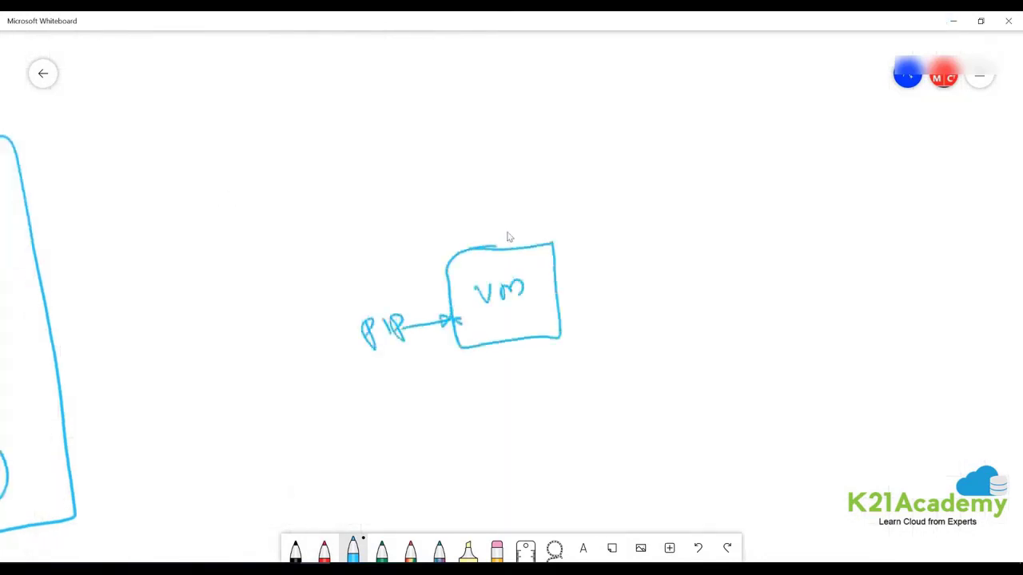
pyautogui.moveTo(329, 191)
pyautogui.mouseDown()
pyautogui.moveTo(560, 179)
pyautogui.moveTo(723, 403)
pyautogui.moveTo(423, 486)
pyautogui.moveTo(313, 210)
pyautogui.moveTo(376, 198)
pyautogui.mouseUp()
# Draw and label boxes Vm1 and Vm2 below the jump VM.
pyautogui.moveTo(381, 403)
pyautogui.mouseDown()
pyautogui.moveTo(471, 441)
pyautogui.moveTo(380, 404)
pyautogui.moveTo(432, 436)
pyautogui.mouseUp()
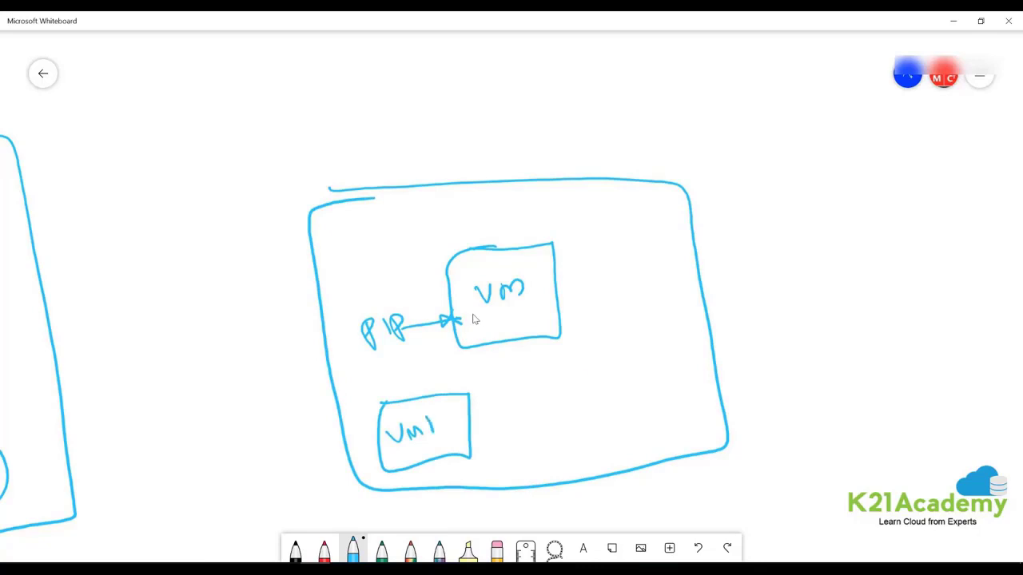
pyautogui.moveTo(571, 375)
pyautogui.mouseDown()
pyautogui.moveTo(662, 433)
pyautogui.moveTo(542, 383)
pyautogui.moveTo(612, 374)
pyautogui.mouseUp()
pyautogui.moveTo(570, 409)
pyautogui.mouseDown()
pyautogui.moveTo(577, 422)
pyautogui.moveTo(585, 401)
pyautogui.mouseUp()
pyautogui.moveTo(595, 416); pyautogui.dragTo(617, 406)
pyautogui.moveTo(618, 395); pyautogui.dragTo(641, 404)
# Draw an incoming RDP arrow from outside toward PIP.
pyautogui.moveTo(204, 362)
pyautogui.mouseDown()
pyautogui.moveTo(388, 331)
pyautogui.moveTo(330, 356)
pyautogui.mouseUp()
pyautogui.moveTo(213, 321); pyautogui.dragTo(212, 339)
pyautogui.moveTo(210, 321); pyautogui.dragTo(232, 330)
pyautogui.moveTo(239, 315); pyautogui.dragTo(237, 333)
pyautogui.moveTo(249, 315); pyautogui.dragTo(257, 329)
pyautogui.moveTo(260, 307); pyautogui.dragTo(254, 322)
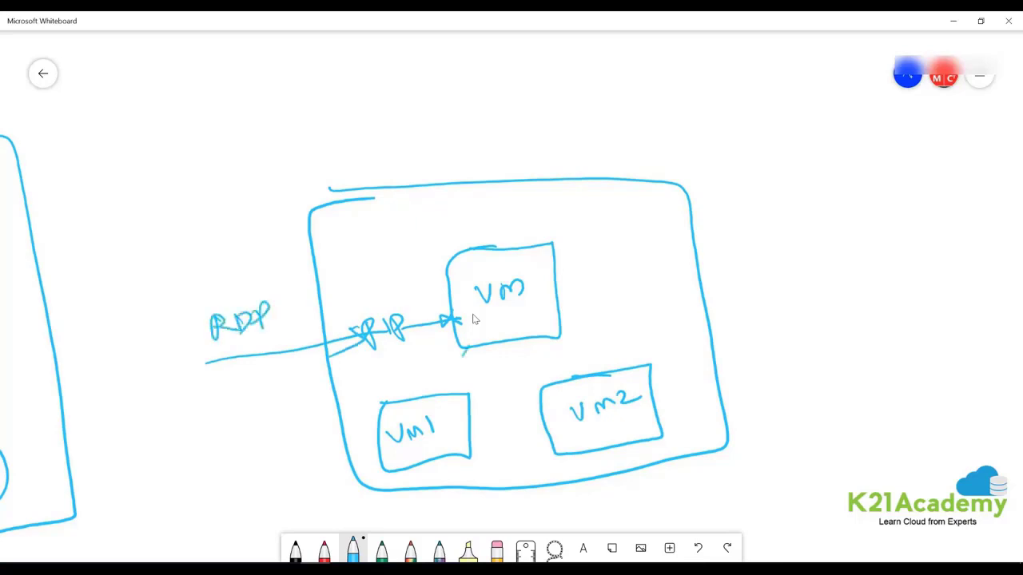
# Draw arrows from the jump VM to Vm1 and Vm2 and circle them together.
pyautogui.moveTo(466, 348); pyautogui.dragTo(445, 395)
pyautogui.moveTo(521, 339); pyautogui.dragTo(572, 372)
pyautogui.moveTo(576, 355); pyautogui.dragTo(575, 372)
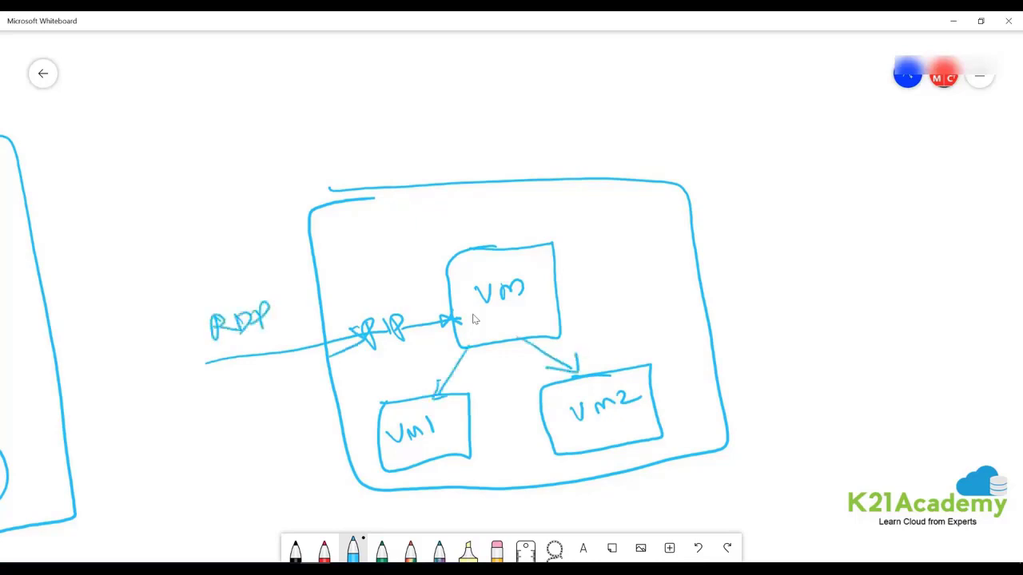
pyautogui.moveTo(475, 270)
pyautogui.mouseDown()
pyautogui.moveTo(575, 294)
pyautogui.moveTo(617, 372)
pyautogui.moveTo(470, 325)
pyautogui.moveTo(470, 395)
pyautogui.mouseUp()
pyautogui.moveTo(461, 381); pyautogui.dragTo(471, 396)
pyautogui.moveTo(484, 378); pyautogui.dragTo(473, 396)
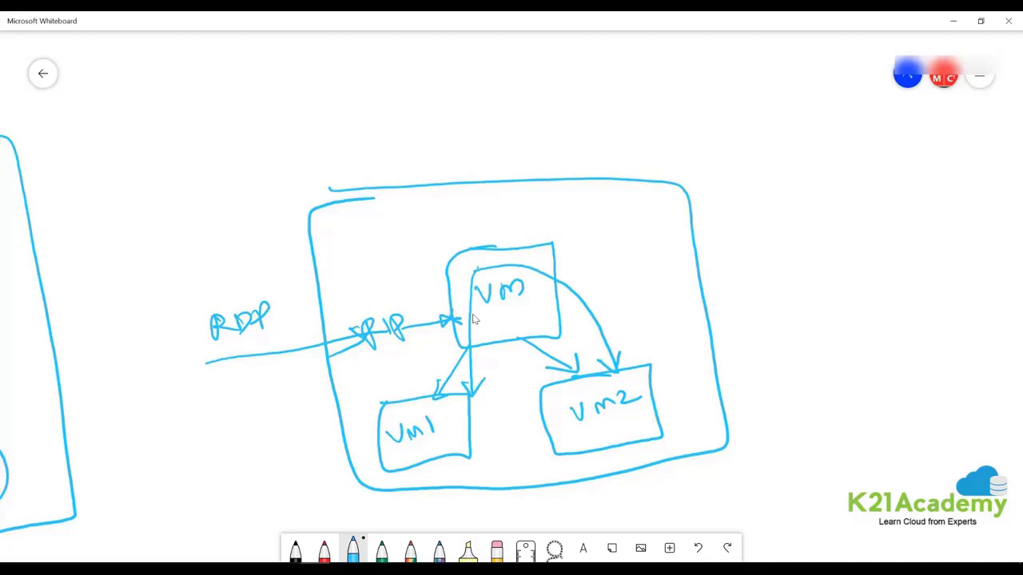
pyautogui.moveTo(644, 356)
pyautogui.mouseDown()
pyautogui.moveTo(382, 402)
pyautogui.moveTo(613, 473)
pyautogui.moveTo(631, 349)
pyautogui.mouseUp()
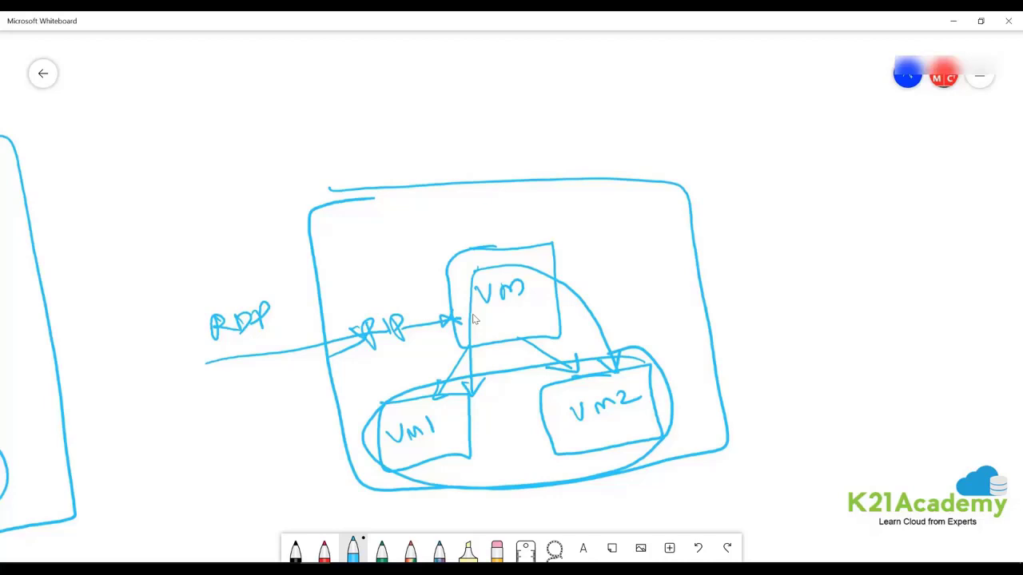
# Cross out the jump VM box, link Vm1 and Vm2 to a circled IP, and return to the portal.
pyautogui.moveTo(552, 246); pyautogui.dragTo(583, 202)
pyautogui.moveTo(456, 228); pyautogui.dragTo(555, 316)
pyautogui.moveTo(517, 215); pyautogui.dragTo(482, 338)
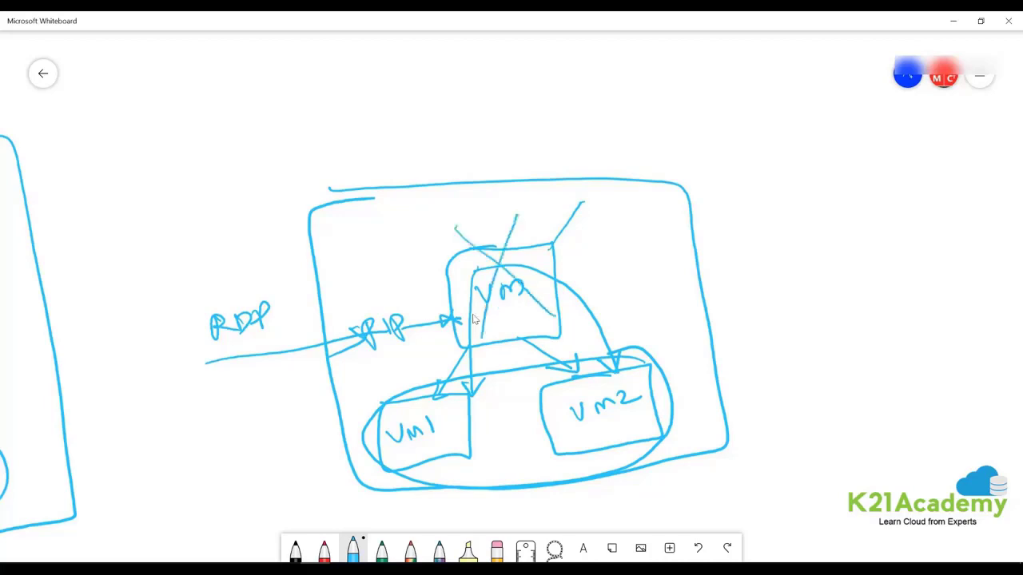
pyautogui.moveTo(420, 462); pyautogui.dragTo(544, 530)
pyautogui.moveTo(596, 439); pyautogui.dragTo(561, 516)
pyautogui.moveTo(607, 491)
pyautogui.mouseDown()
pyautogui.moveTo(499, 529)
pyautogui.moveTo(566, 503)
pyautogui.moveTo(565, 524)
pyautogui.mouseUp()
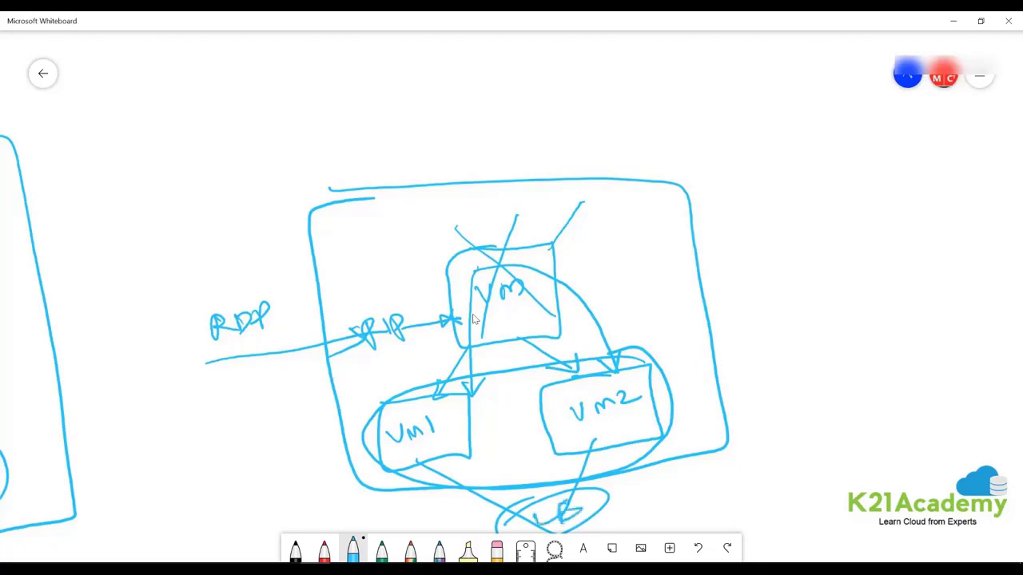
pyautogui.click(953, 21)
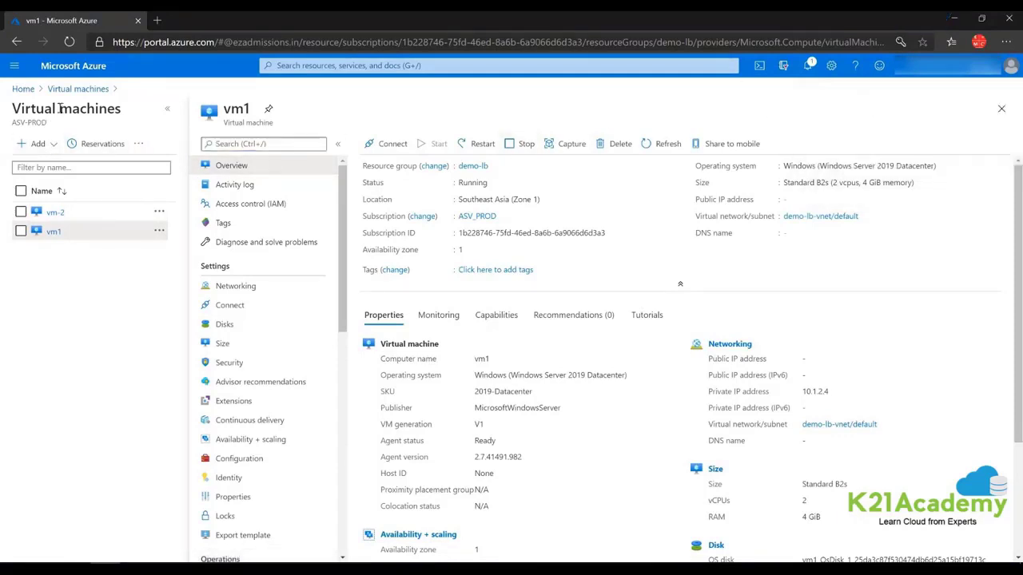
# Refresh the VM list, open jumbox, and copy its public IP 104.43.13.229.
pyautogui.click(78, 89)
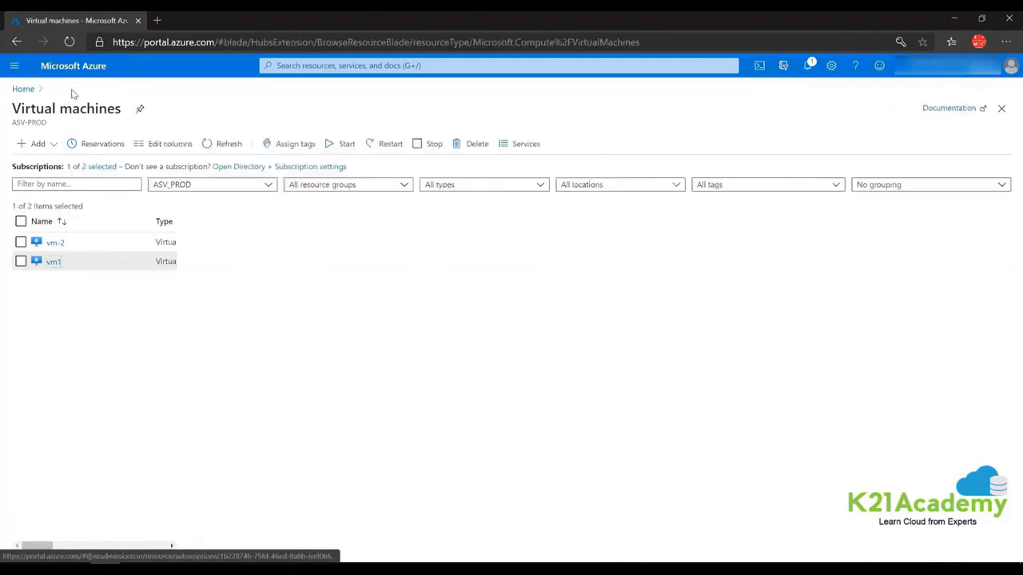
pyautogui.click(223, 147)
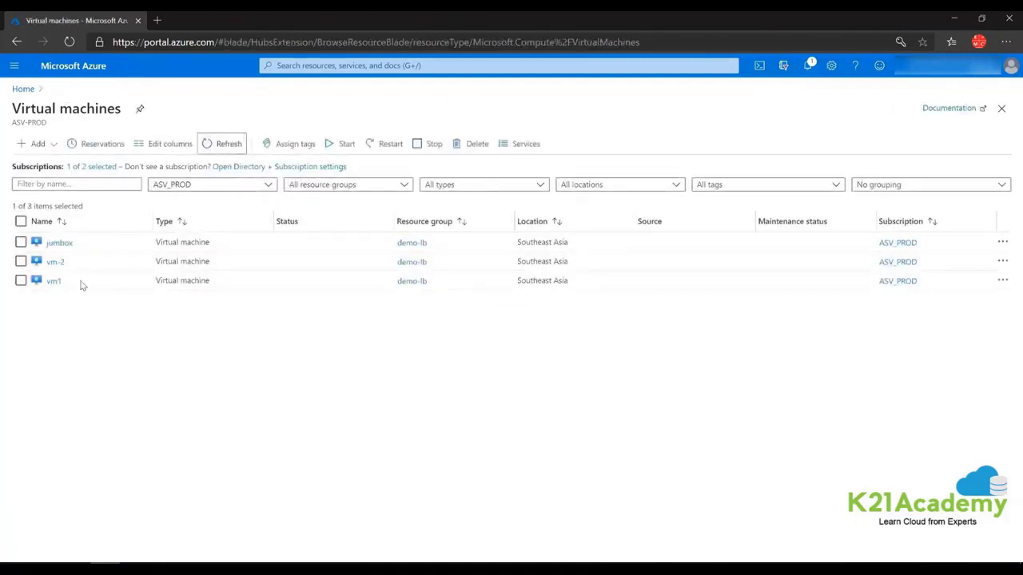
pyautogui.click(56, 243)
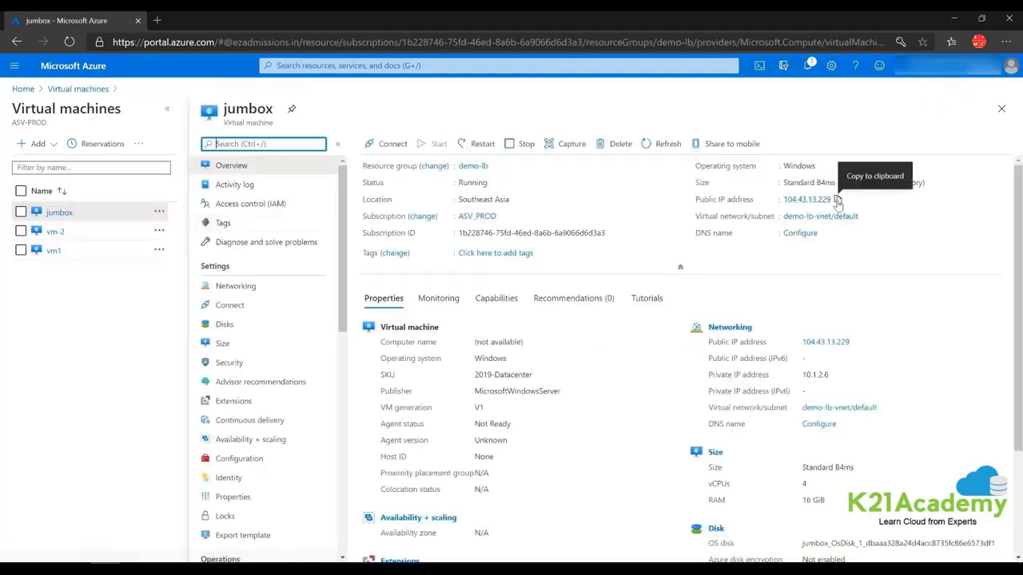
pyautogui.click(837, 200)
# Launch Remote Desktop Connection with computer 104.43.13.229 and enter the user name.
pyautogui.press('super')
pyautogui.write('rd')
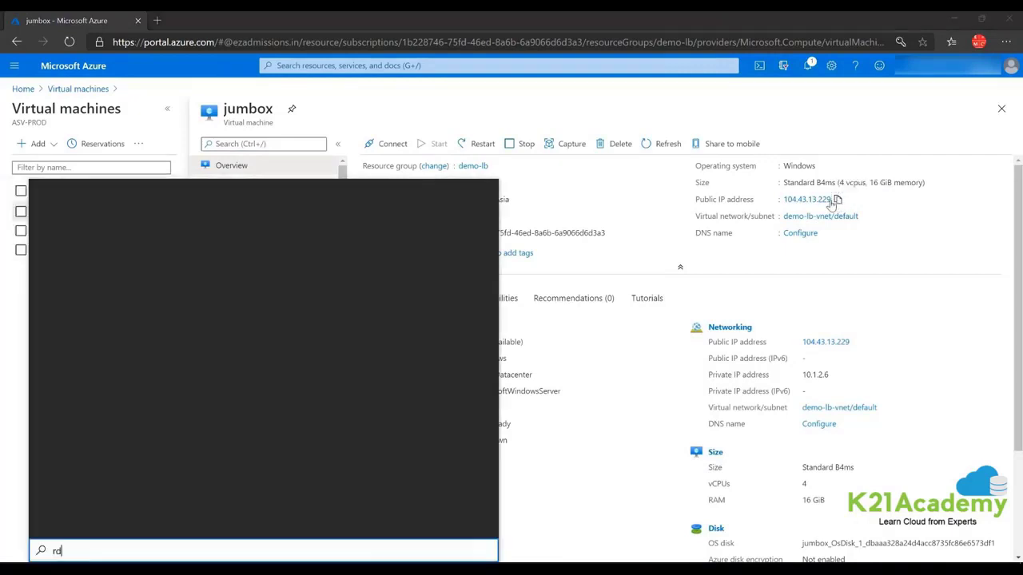
pyautogui.write('p')
pyautogui.press('Return')
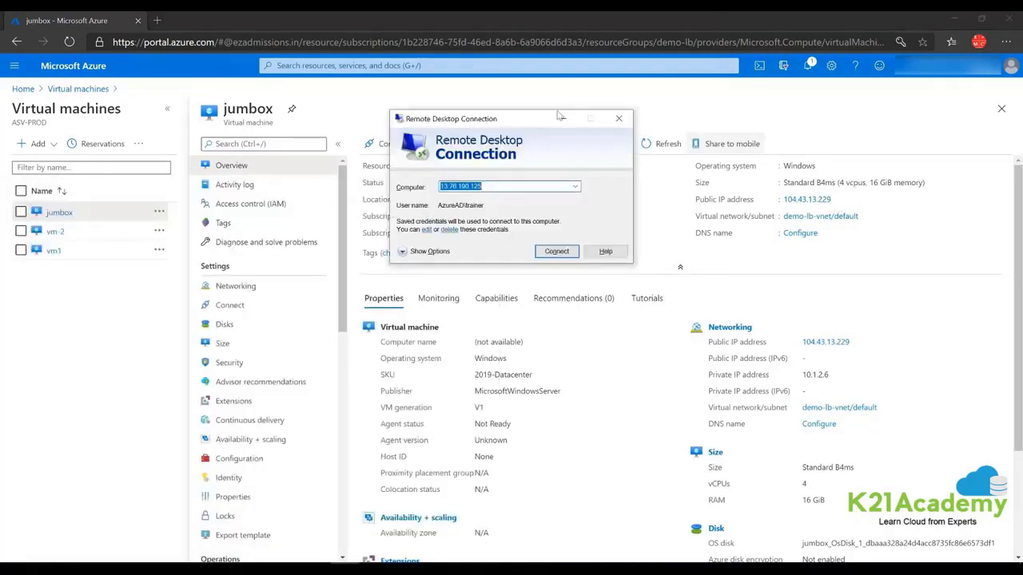
pyautogui.hotkey('ctrl', 'v')
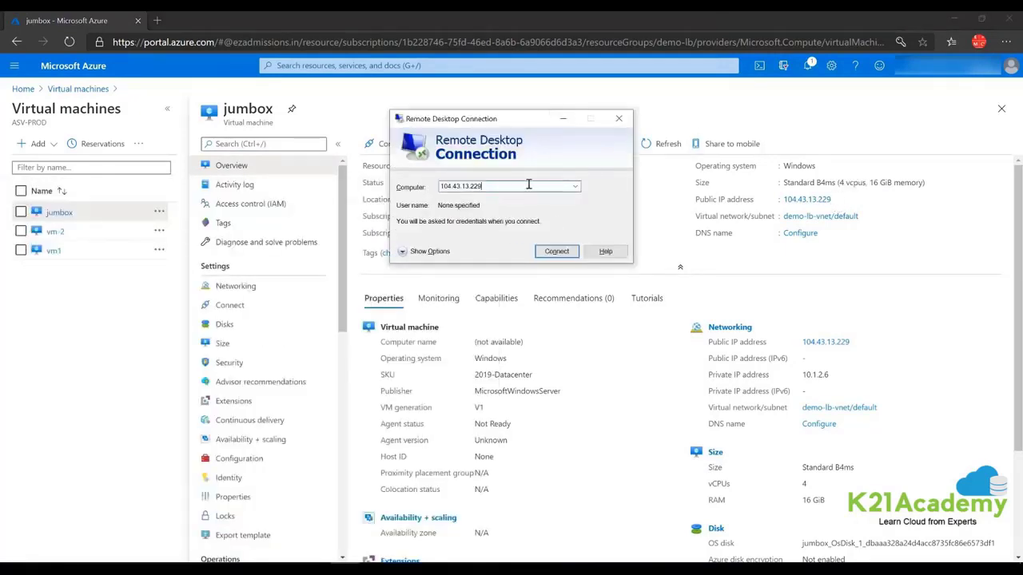
pyautogui.click(424, 252)
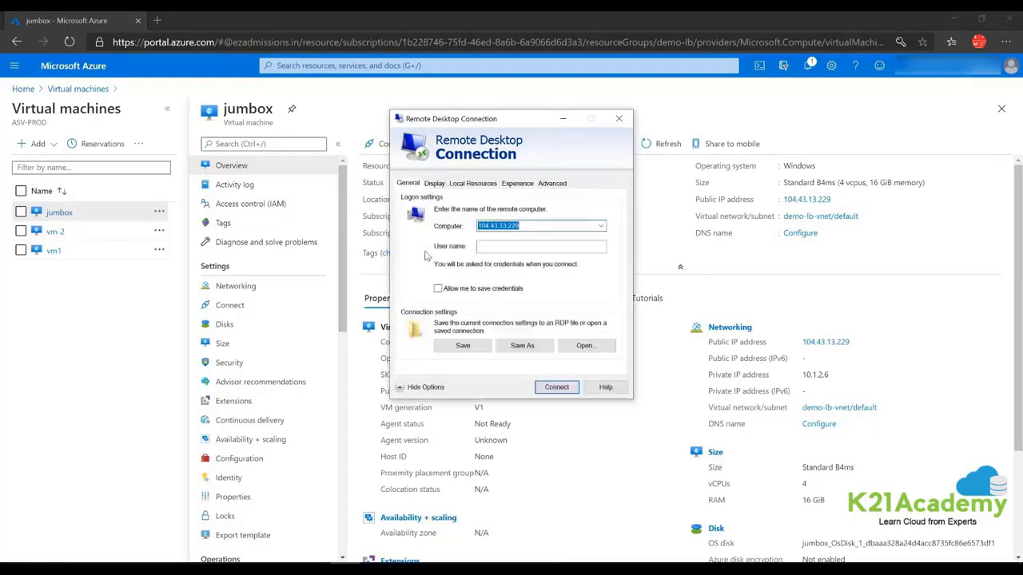
pyautogui.click(494, 248)
pyautogui.write('trainer')
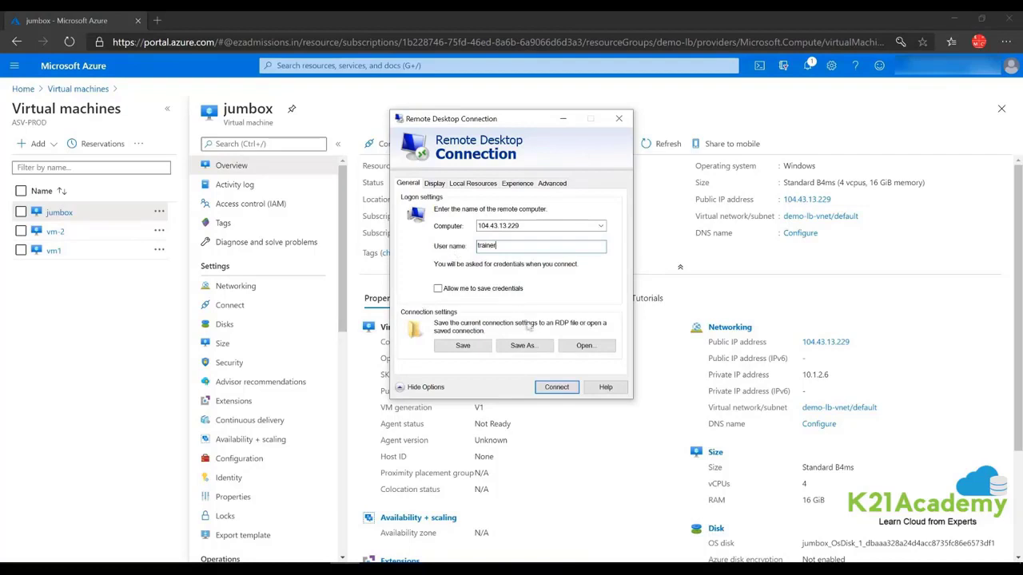
# Connect with the jumbox password and accept its unverified certificate.
pyautogui.click(559, 387)
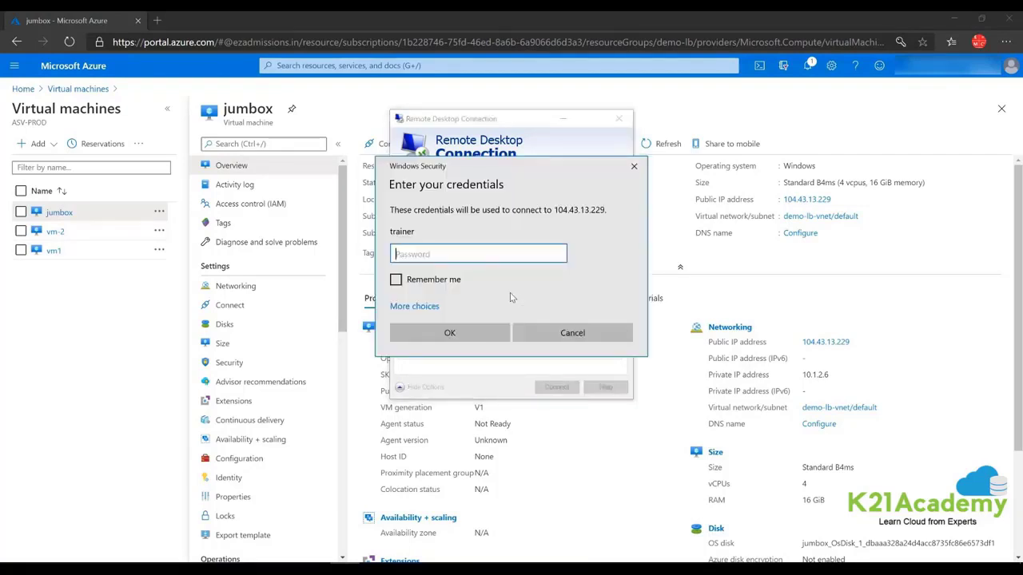
pyautogui.write('•••••••••••••')
pyautogui.press('Return')
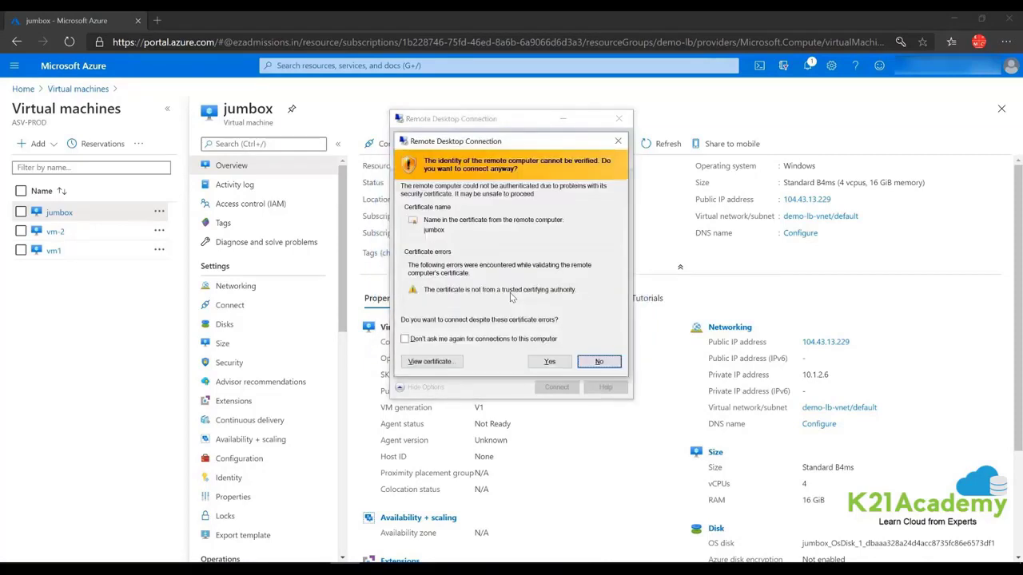
pyautogui.click(547, 364)
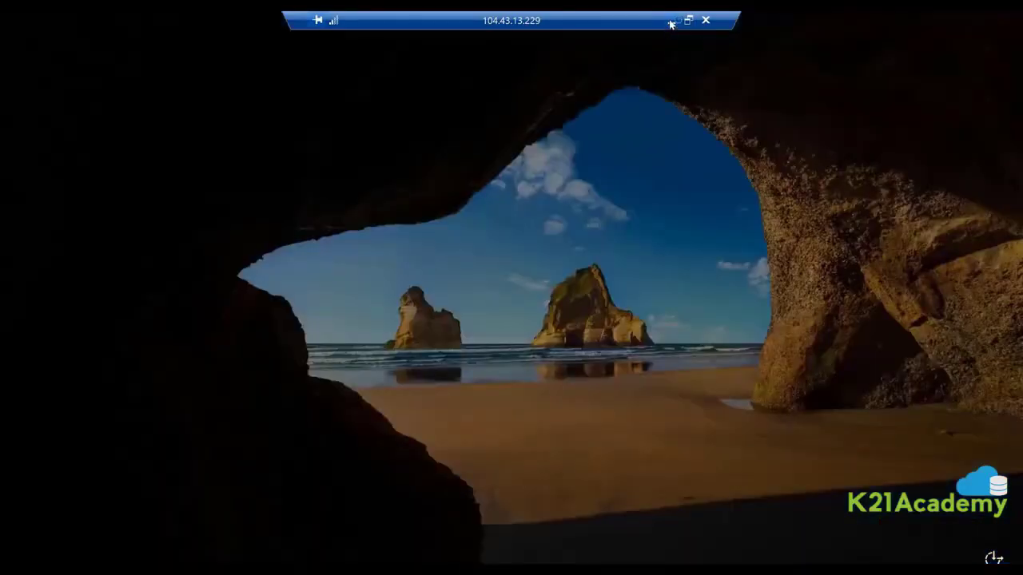
# Minimize the remote session and select vm1's private IP 10.1.2.4 in its portal overview.
pyautogui.click(670, 24)
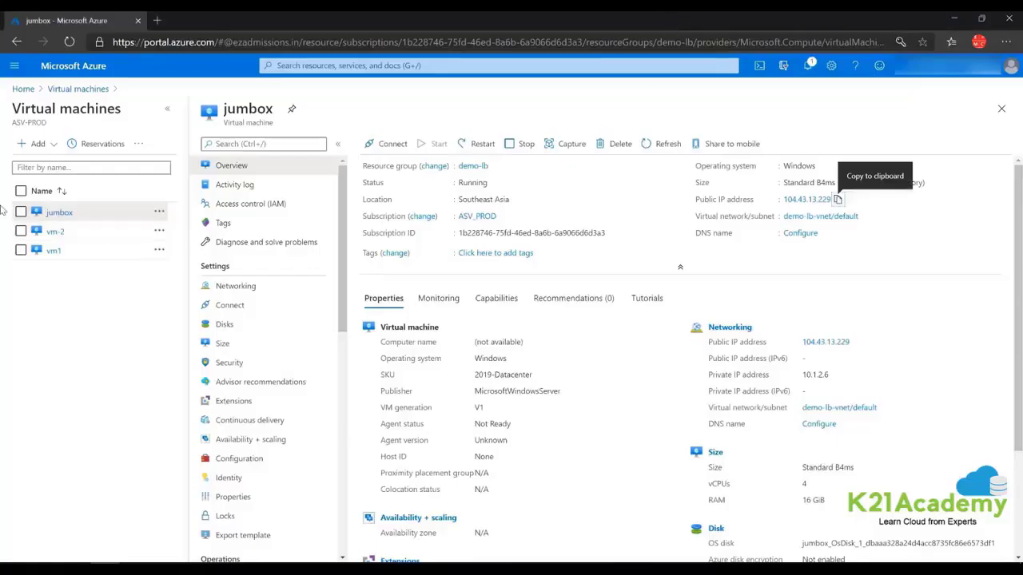
pyautogui.click(53, 251)
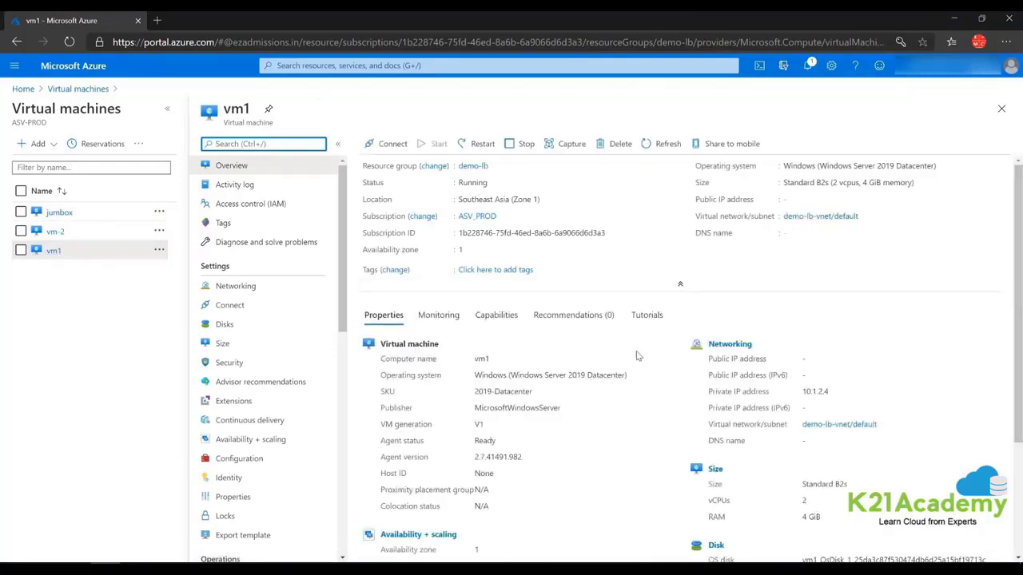
pyautogui.moveTo(832, 392); pyautogui.dragTo(804, 393)
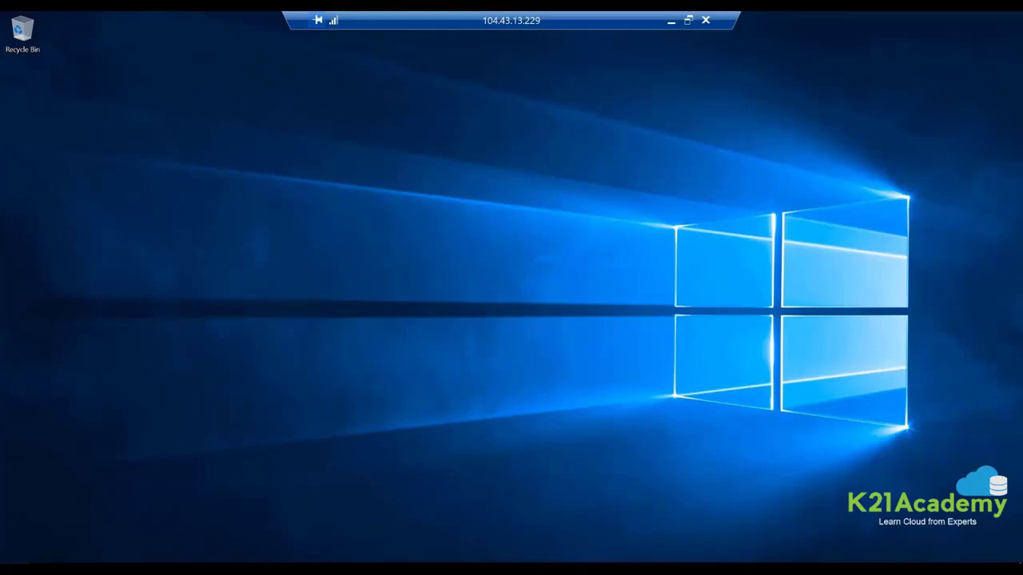
# From the jumbox, connect to 10.1.2.4 with the admin username and password, accepting the certificate.
pyautogui.press('super')
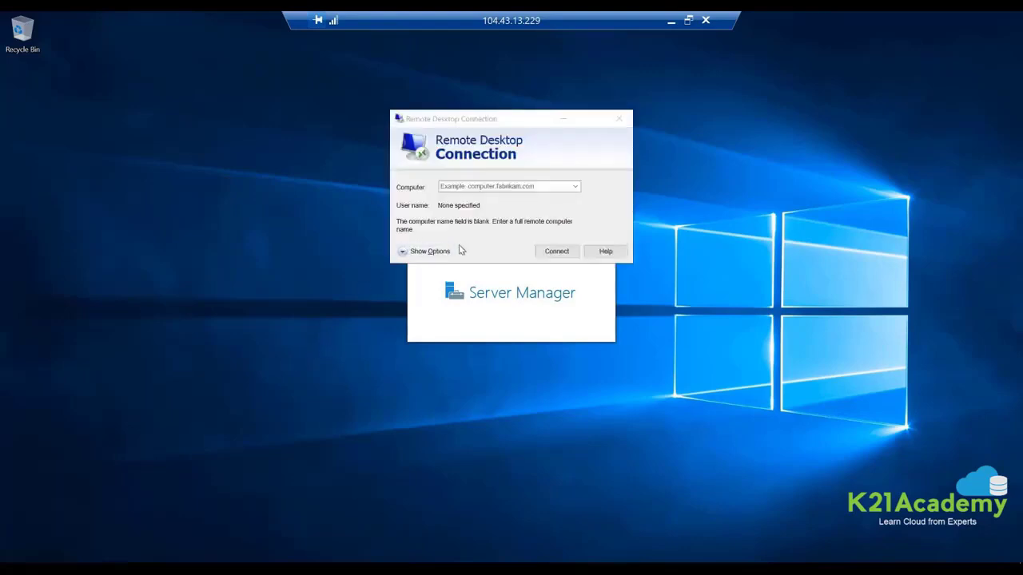
pyautogui.click(460, 186)
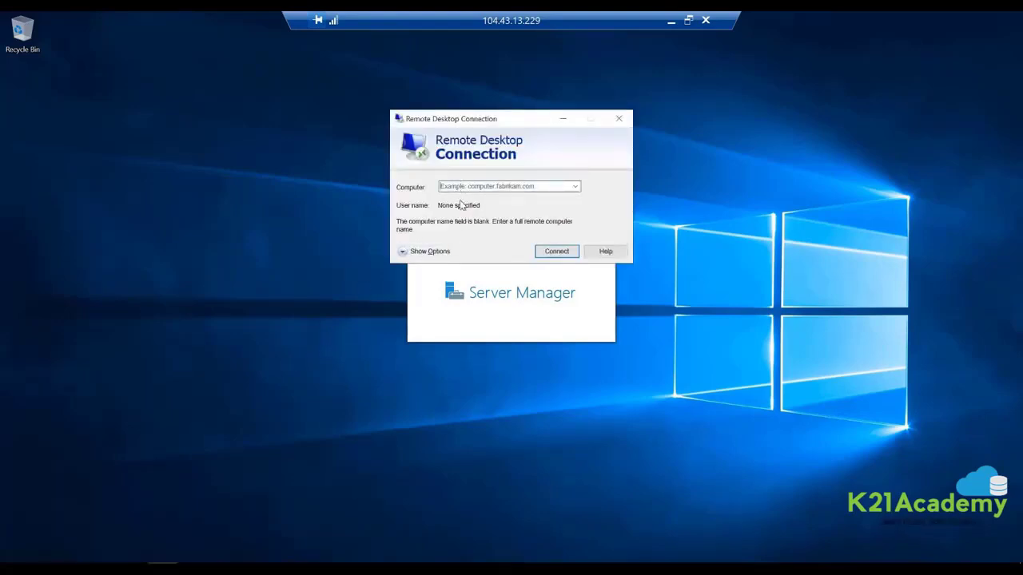
pyautogui.write('10.1.2.4')
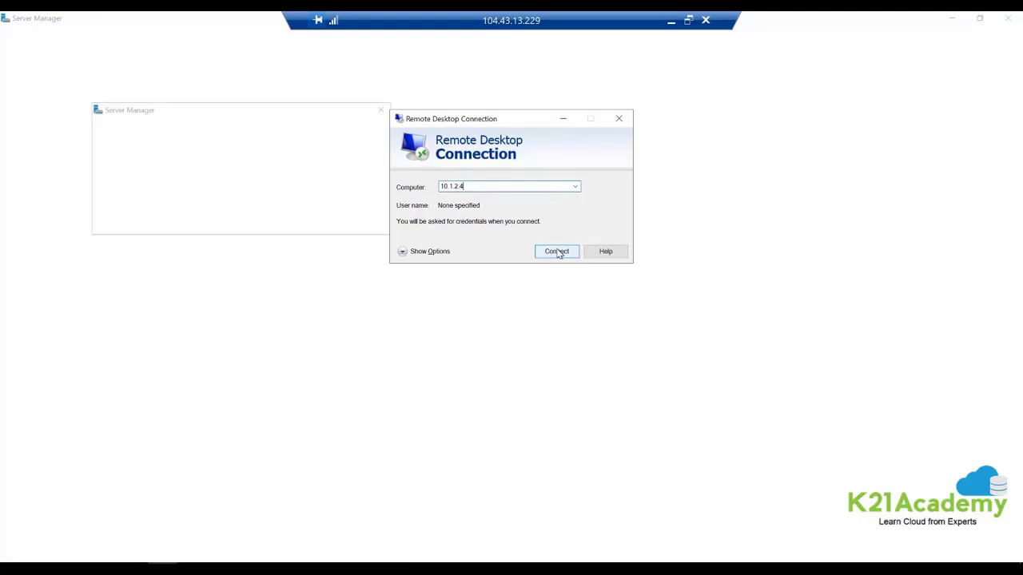
pyautogui.click(557, 251)
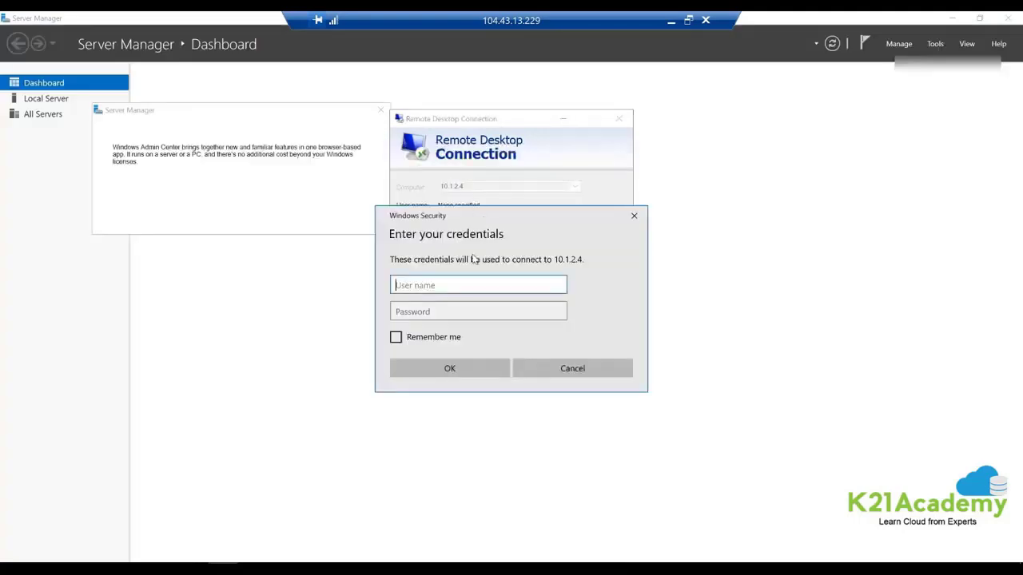
pyautogui.write('trainer')
pyautogui.press('Tab')
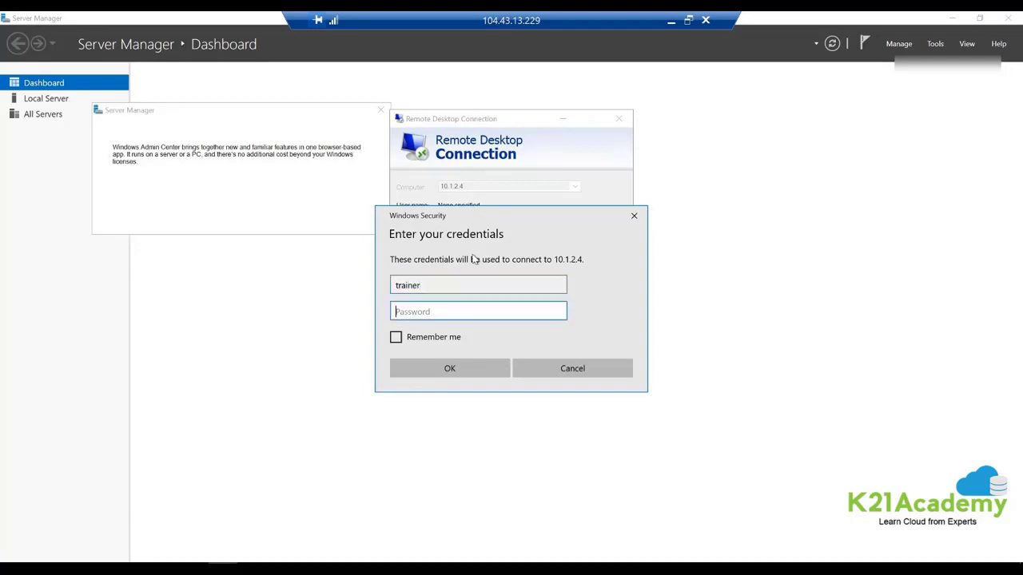
pyautogui.write('Password')
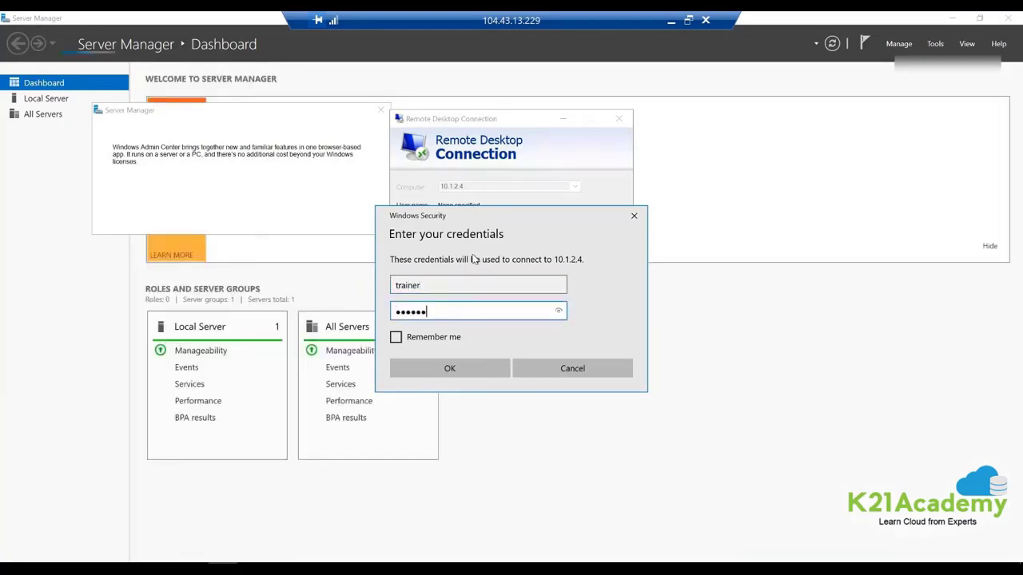
pyautogui.write('@123')
pyautogui.press('Return')
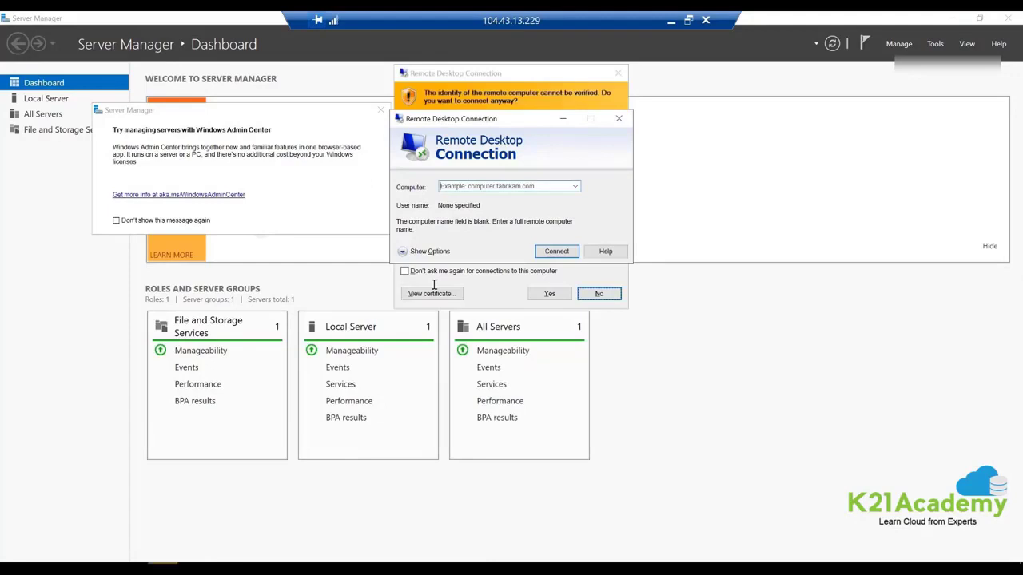
pyautogui.click(551, 293)
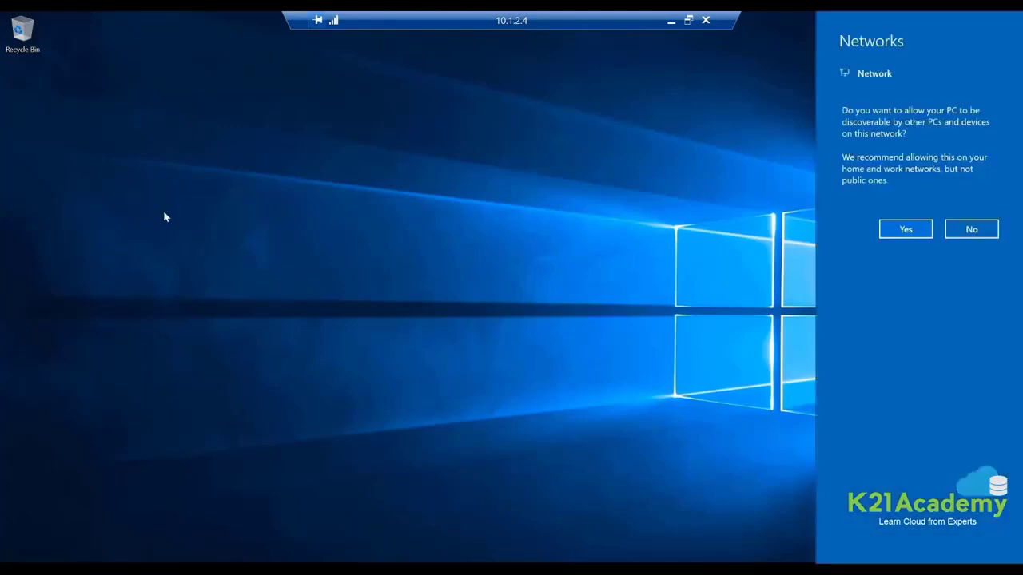
# Allow vm1 to be discoverable on the network so Server Manager opens.
pyautogui.click(911, 229)
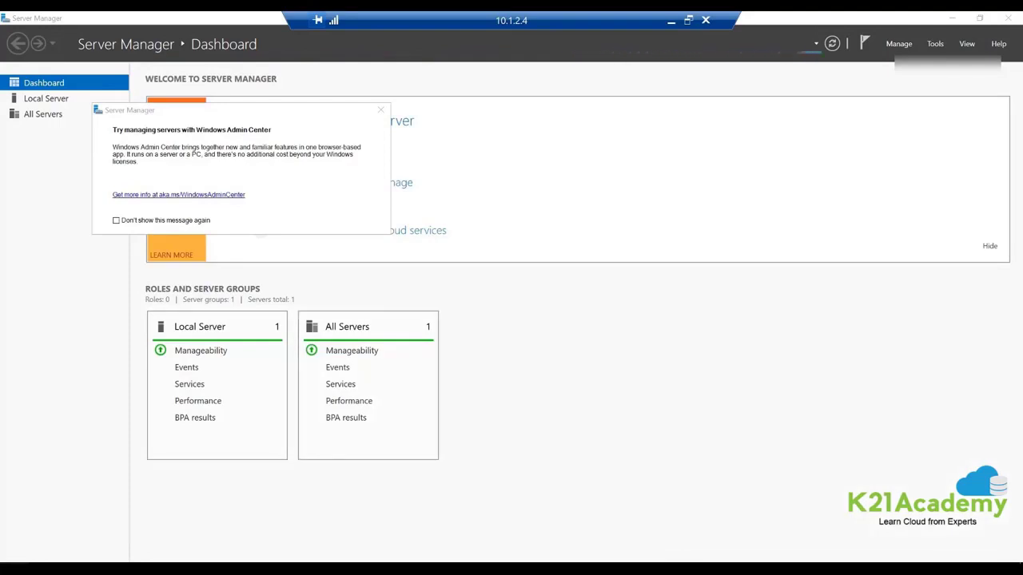
# From an administrator PowerShell on vm1, run Install-WindowsFeature -Name Web-Server to start installing IIS.
pyautogui.rightClick(11, 569)
pyautogui.click(84, 416)
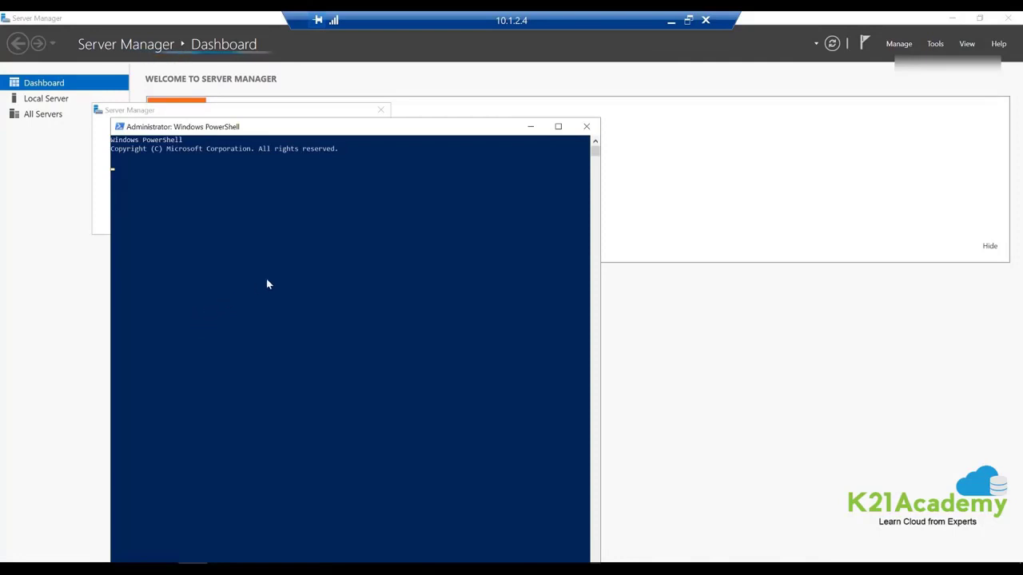
pyautogui.write('Insta')
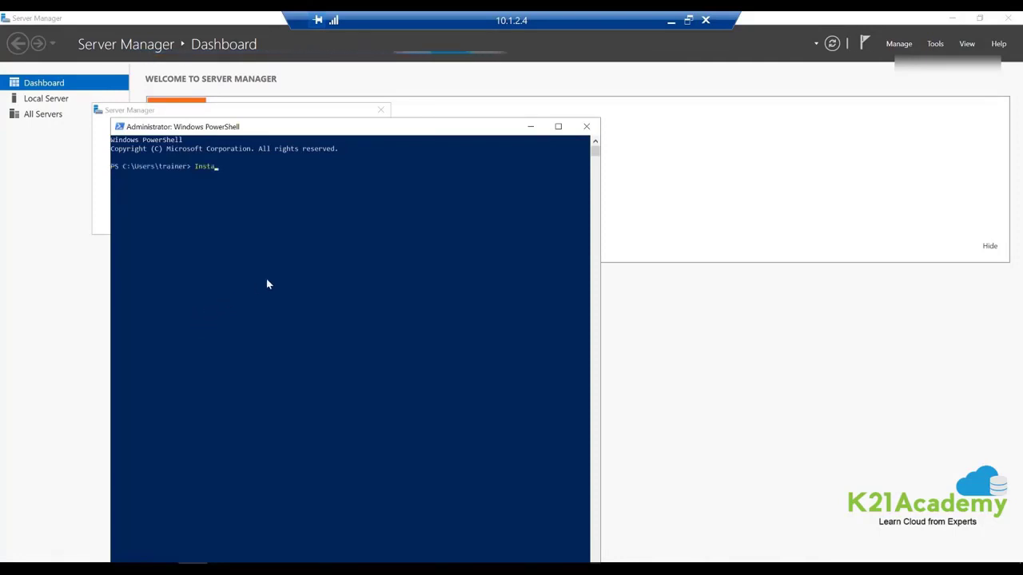
pyautogui.write('ll-')
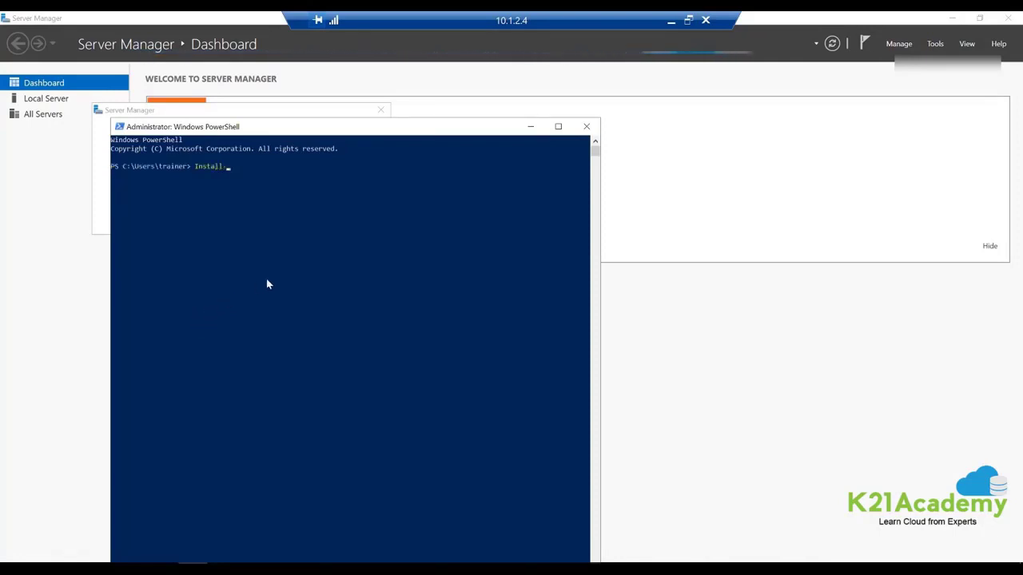
pyautogui.write('Windows')
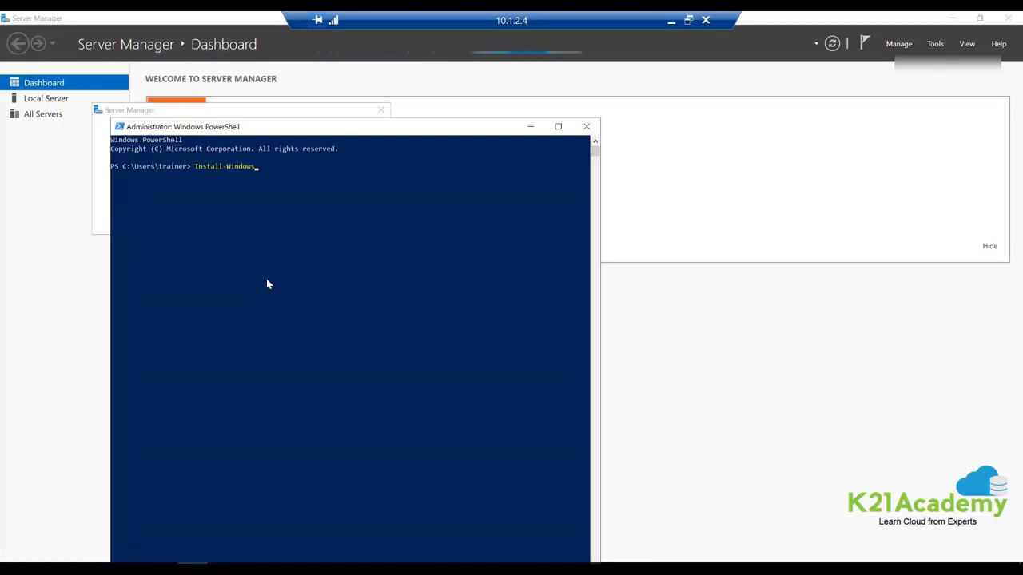
pyautogui.write('Feature -Name')
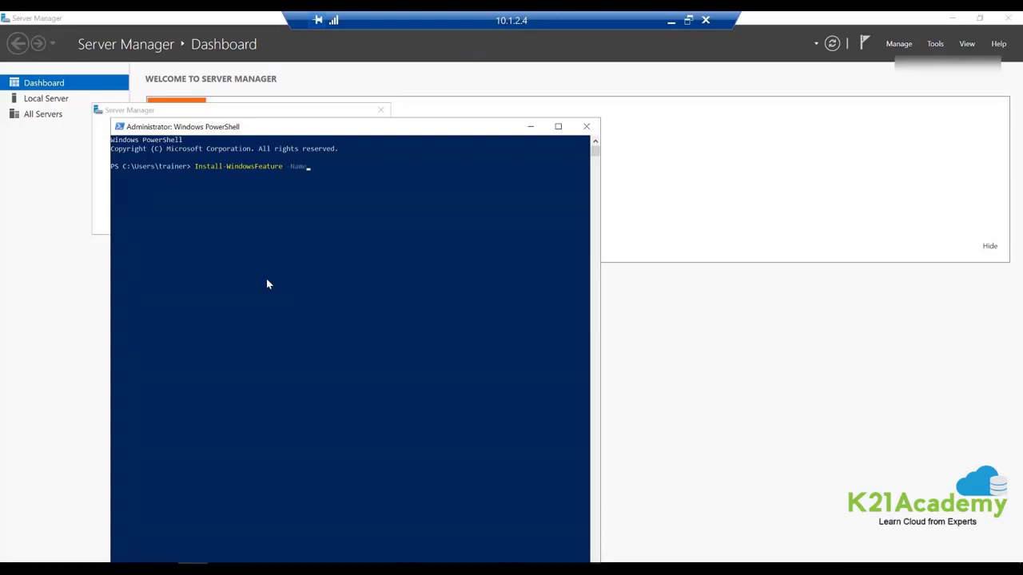
pyautogui.write(' Web-Serv')
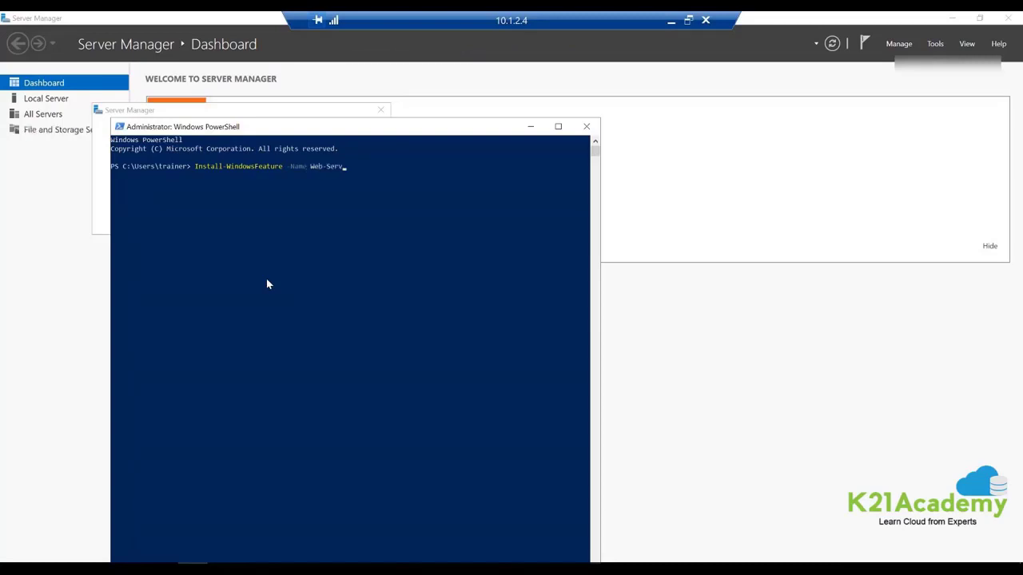
pyautogui.write('er -Inc')
pyautogui.press('Tab')
pyautogui.press('Tab')
pyautogui.press('Return')
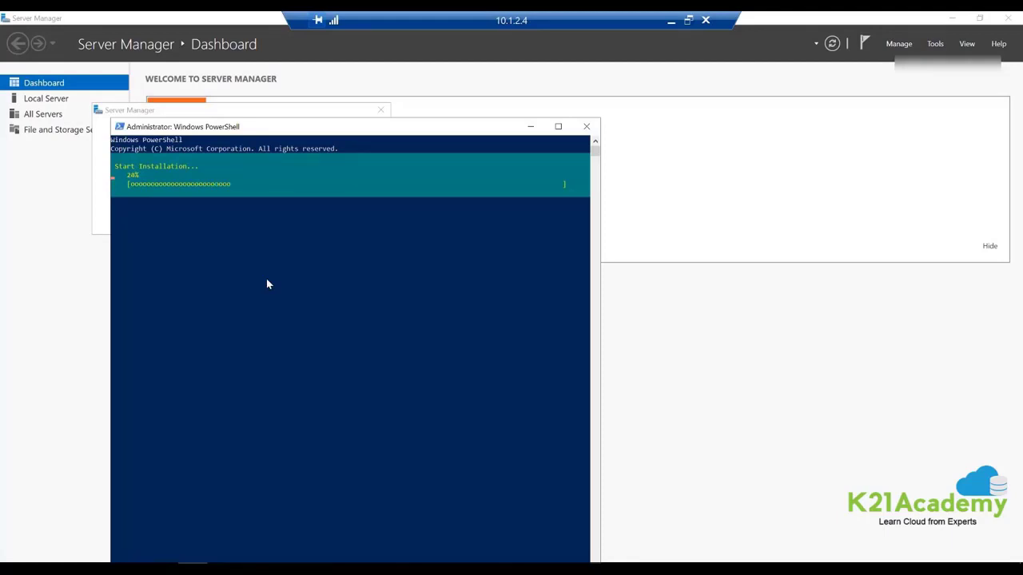
# Browse to This PC > Windows (C:) in File Explorer on vm1 and refresh the folder listing.
pyautogui.click(133, 568)
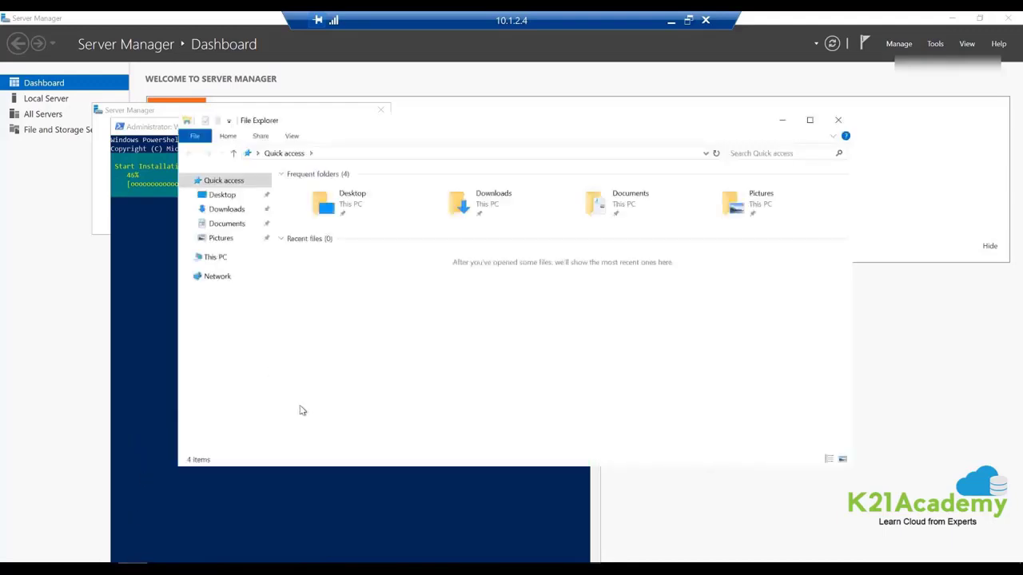
pyautogui.click(216, 258)
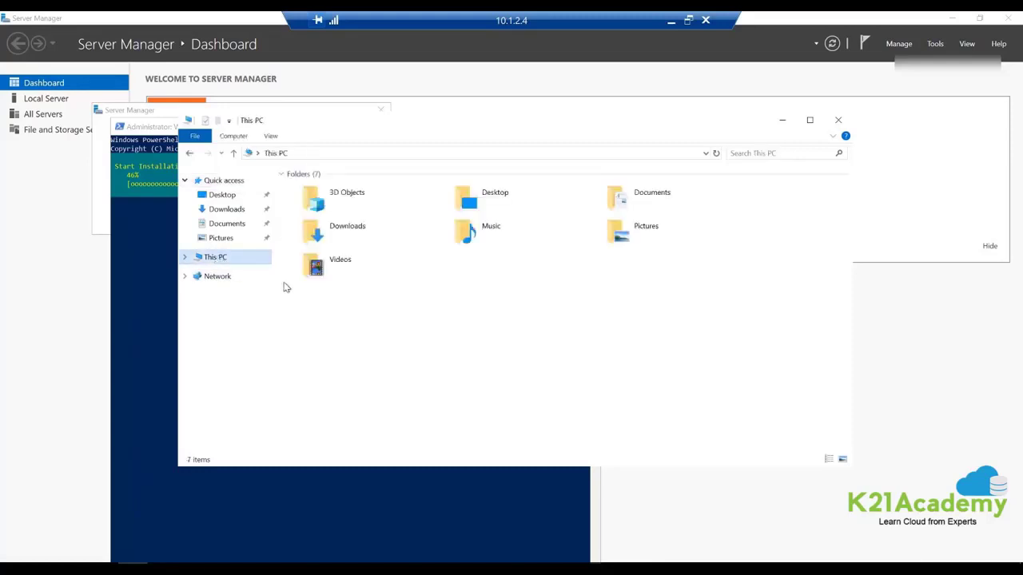
pyautogui.doubleClick(346, 316)
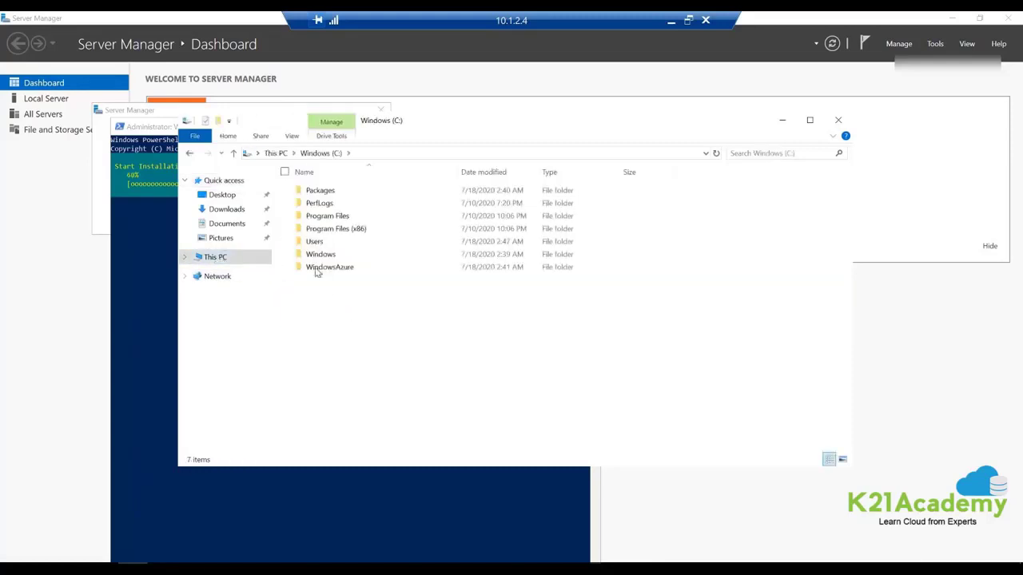
pyautogui.click(719, 154)
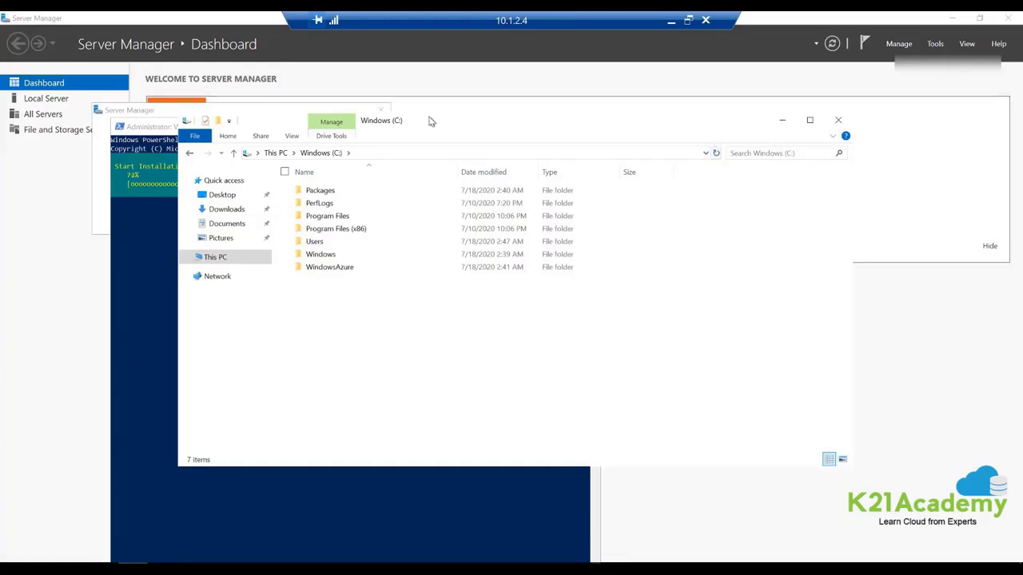
# Refresh C: and browse to inetpub\wwwroot, bringing up the Open with choices for iisstart.htm.
pyautogui.moveTo(625, 155); pyautogui.dragTo(286, 230)
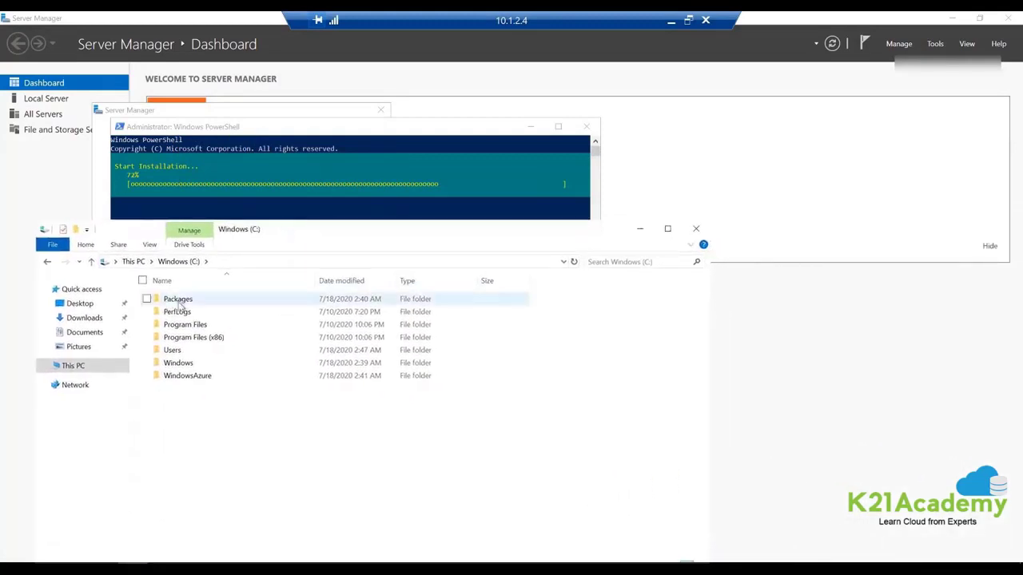
pyautogui.click(574, 262)
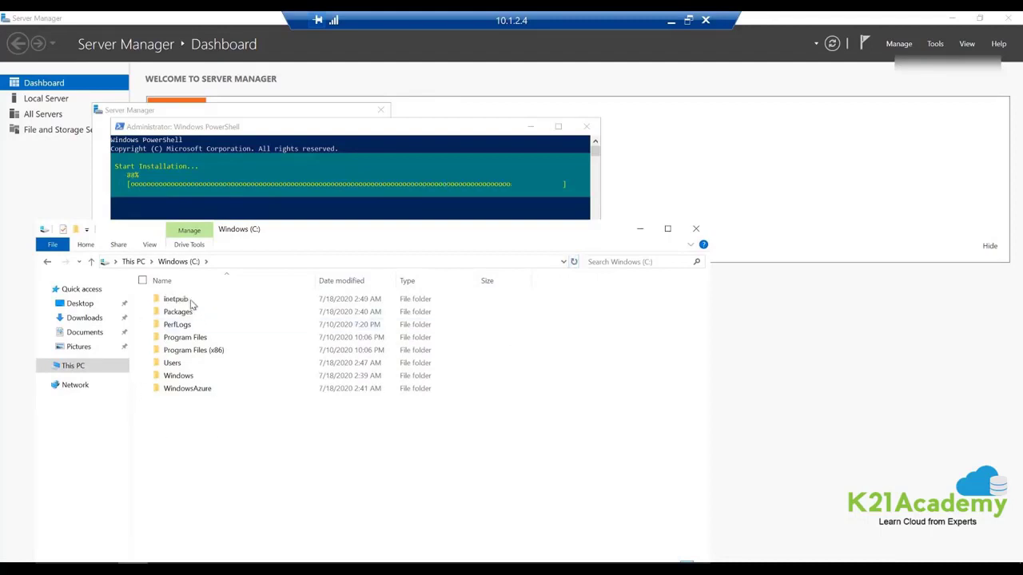
pyautogui.doubleClick(166, 302)
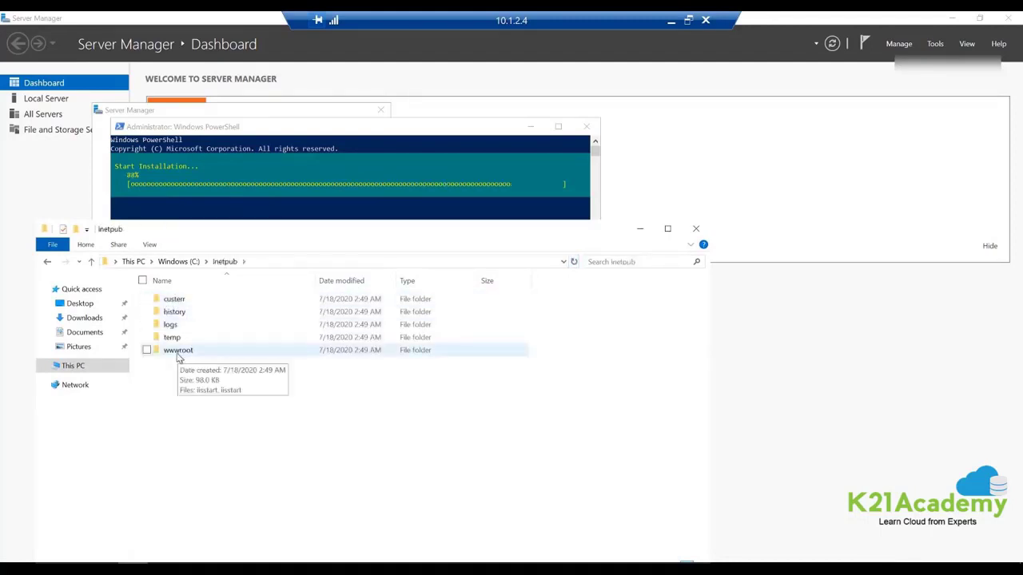
pyautogui.doubleClick(178, 352)
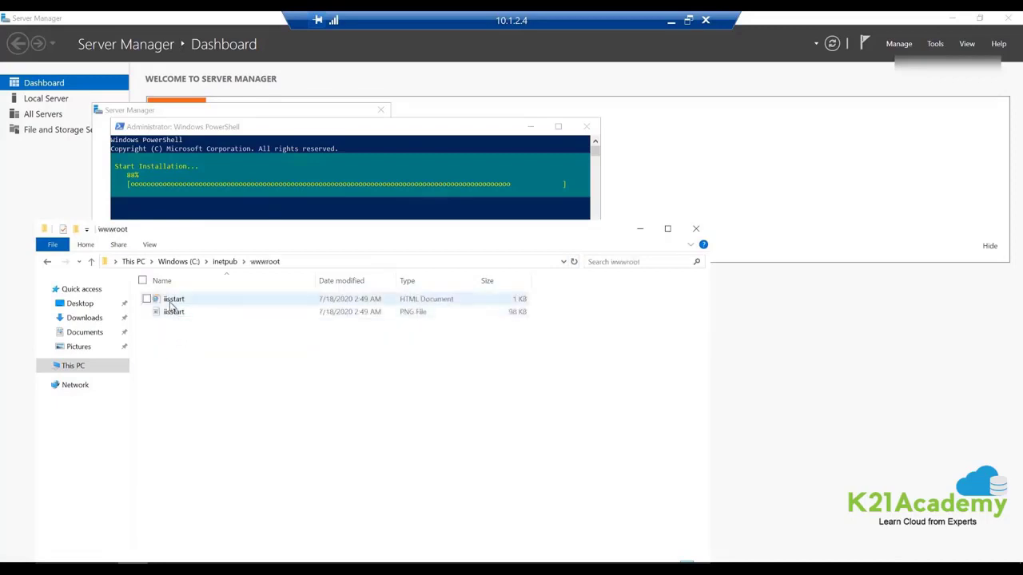
pyautogui.rightClick(170, 304)
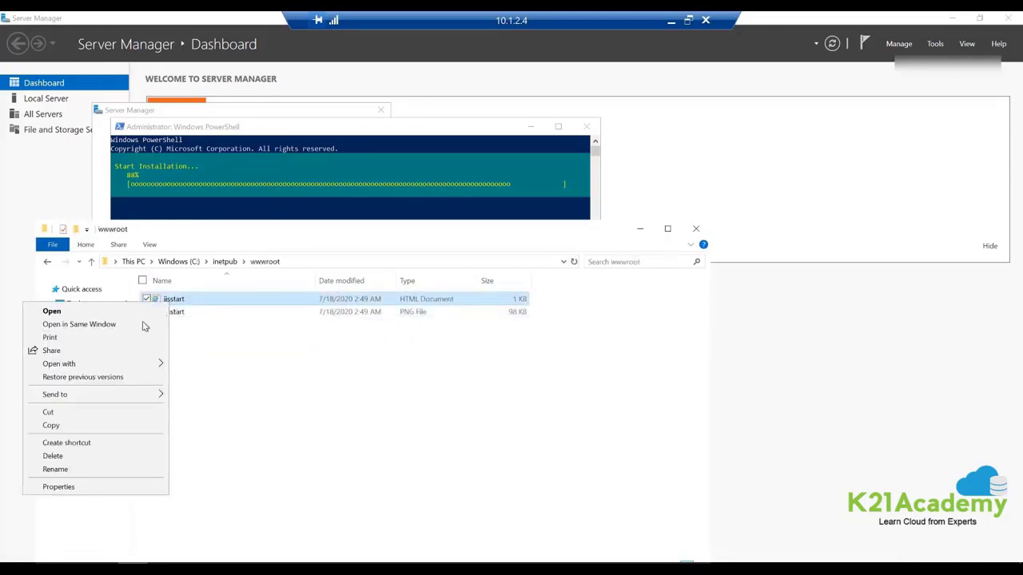
# In Notepad, add '<p> Hellow World from VM-1 :)' after the container div and append '- VM1' to the title.
pyautogui.moveTo(130, 366)
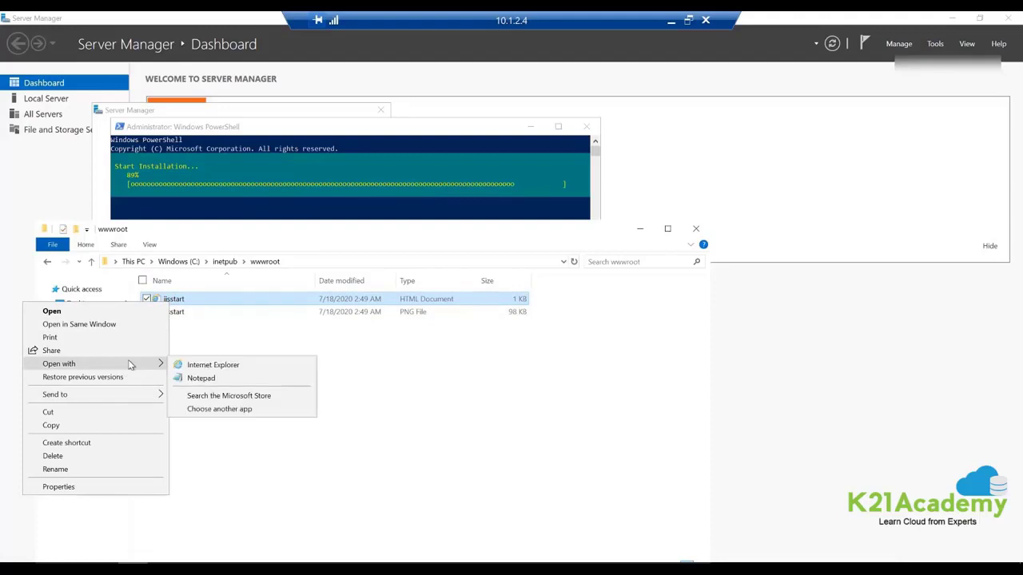
pyautogui.click(200, 378)
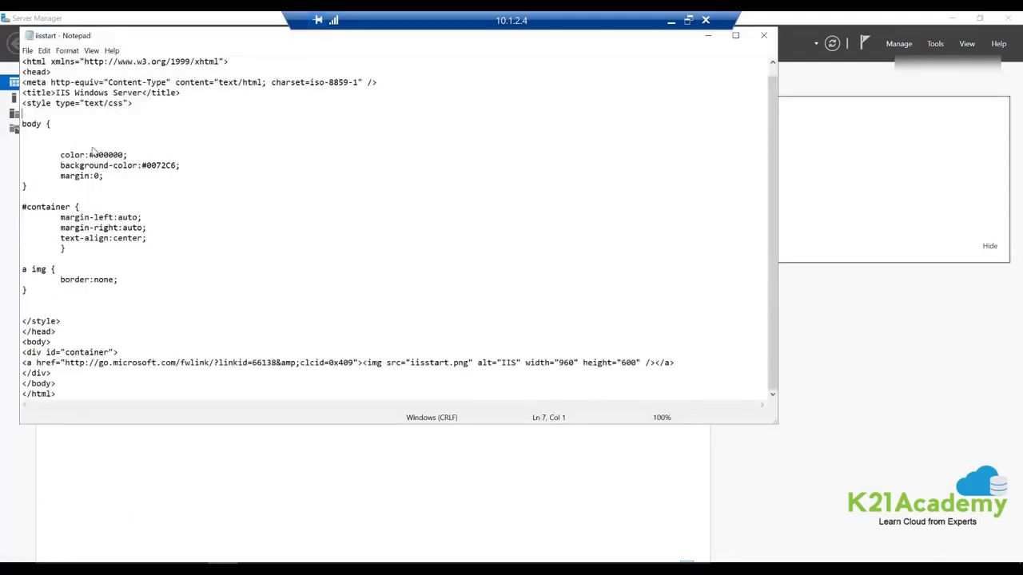
pyautogui.click(205, 137)
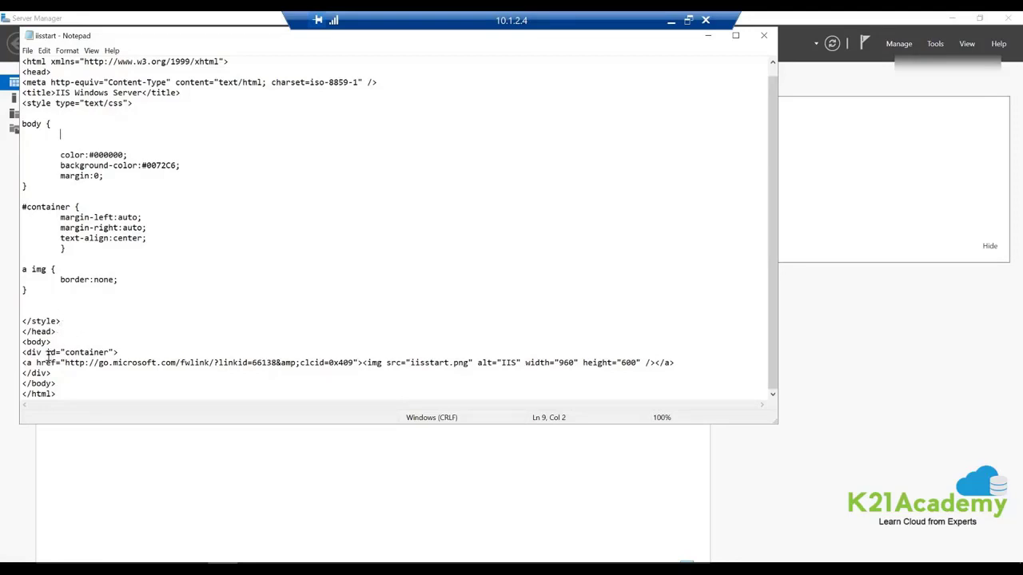
pyautogui.moveTo(22, 352); pyautogui.dragTo(37, 357)
pyautogui.click(133, 352)
pyautogui.press('Return')
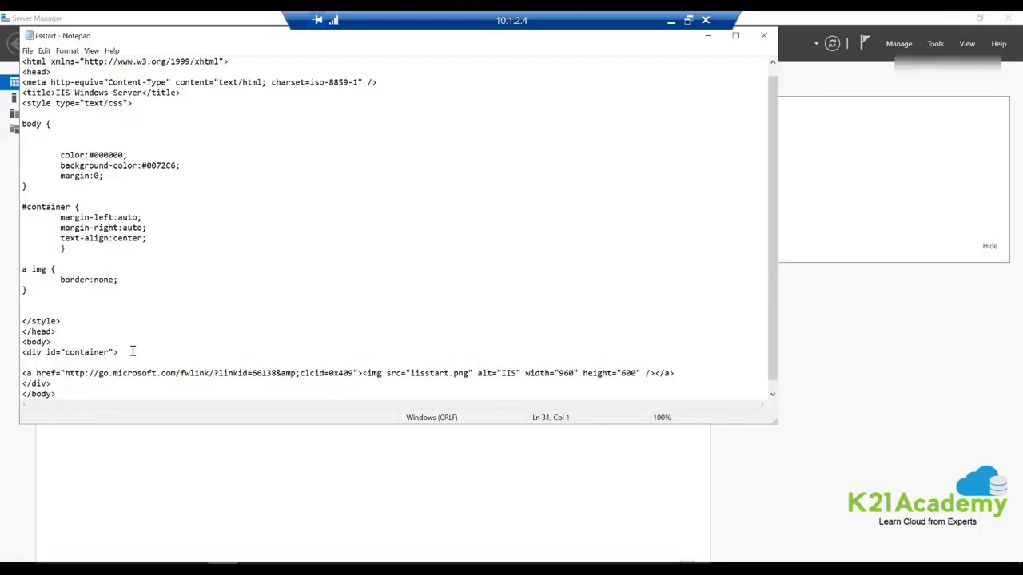
pyautogui.write('<p> Hellow World from VM-1 :) </p>')
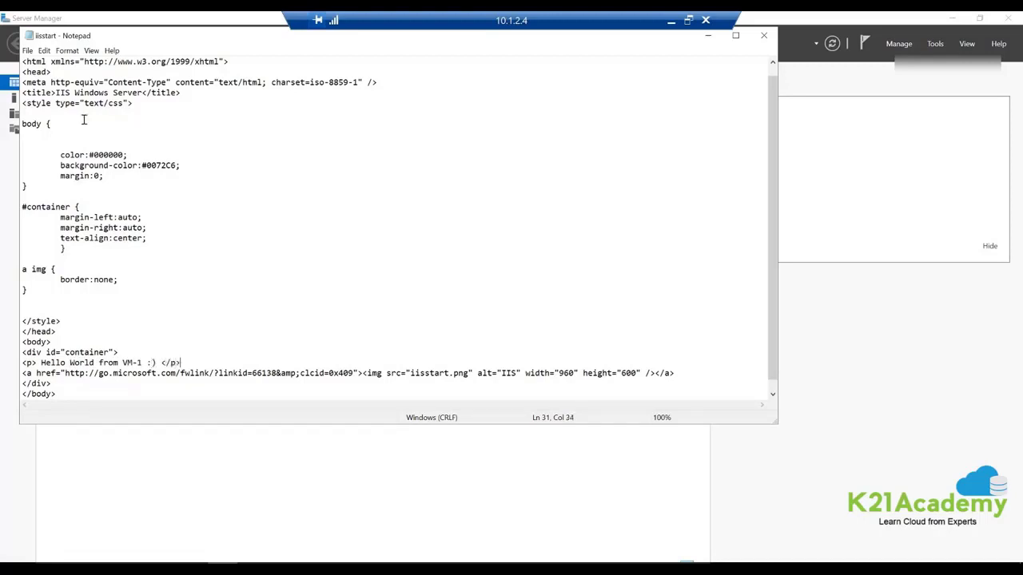
pyautogui.click(142, 91)
pyautogui.write('- VM1')
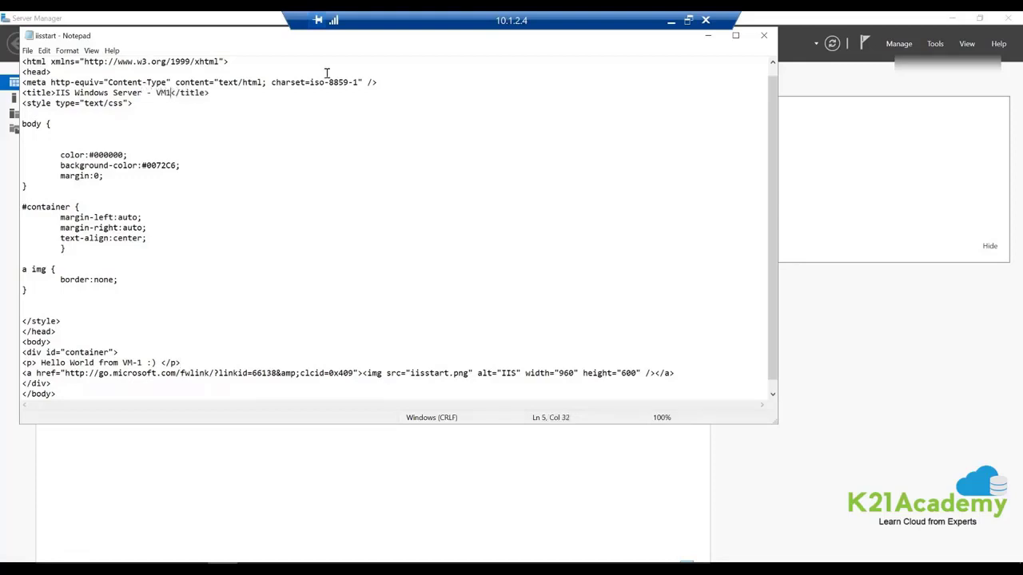
# Close Notepad, open iisstart in Internet Explorer, verify the 'Hello World from VM-1 :)' text, then close the browser.
pyautogui.click(763, 39)
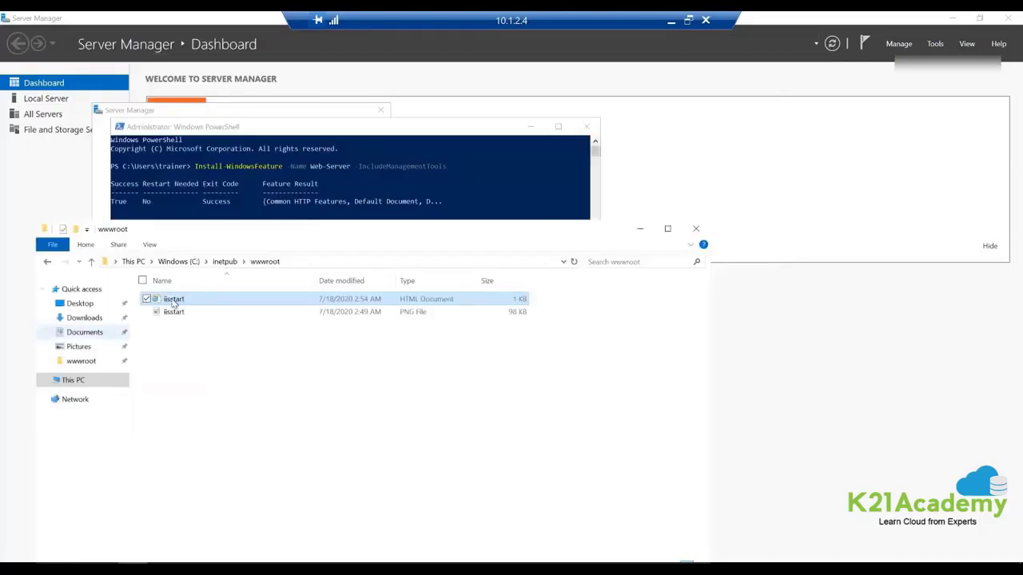
pyautogui.doubleClick(174, 300)
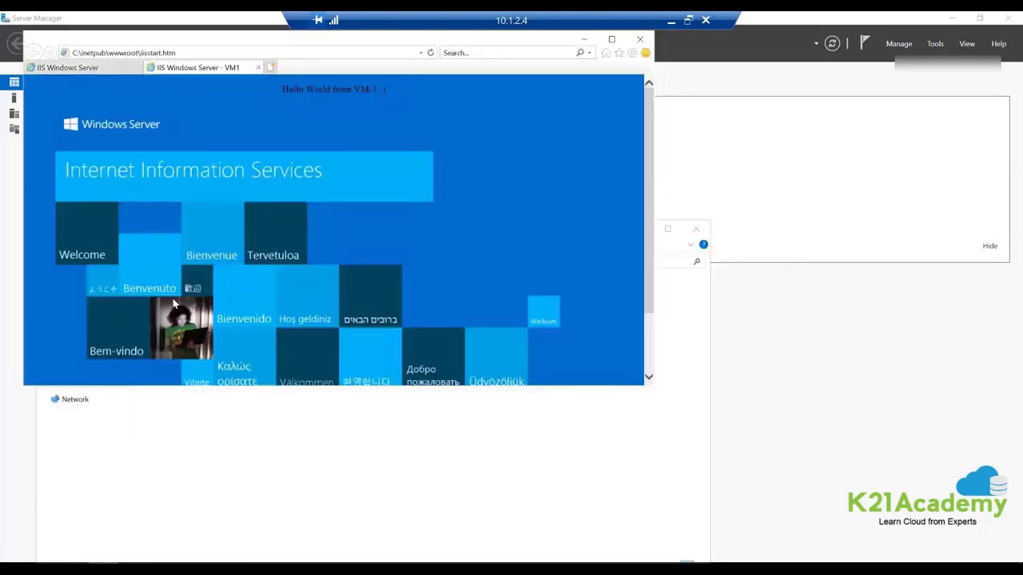
pyautogui.click(137, 67)
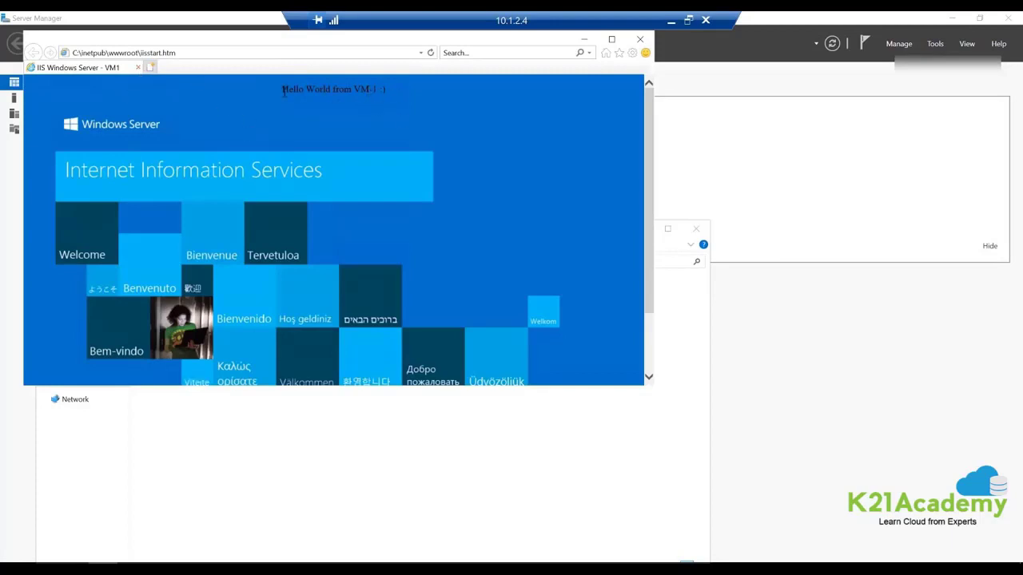
pyautogui.moveTo(284, 90); pyautogui.dragTo(390, 92)
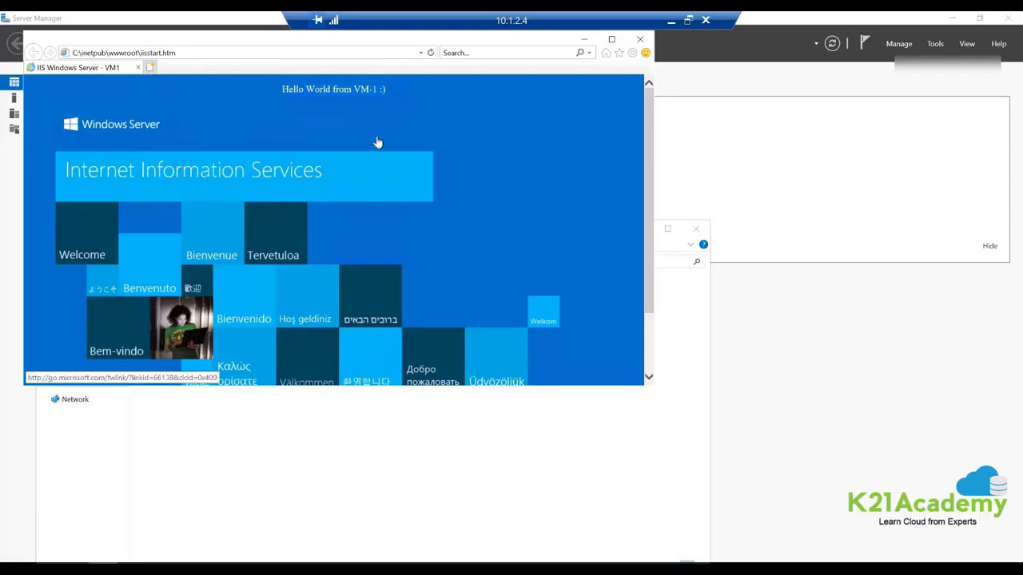
pyautogui.click(644, 40)
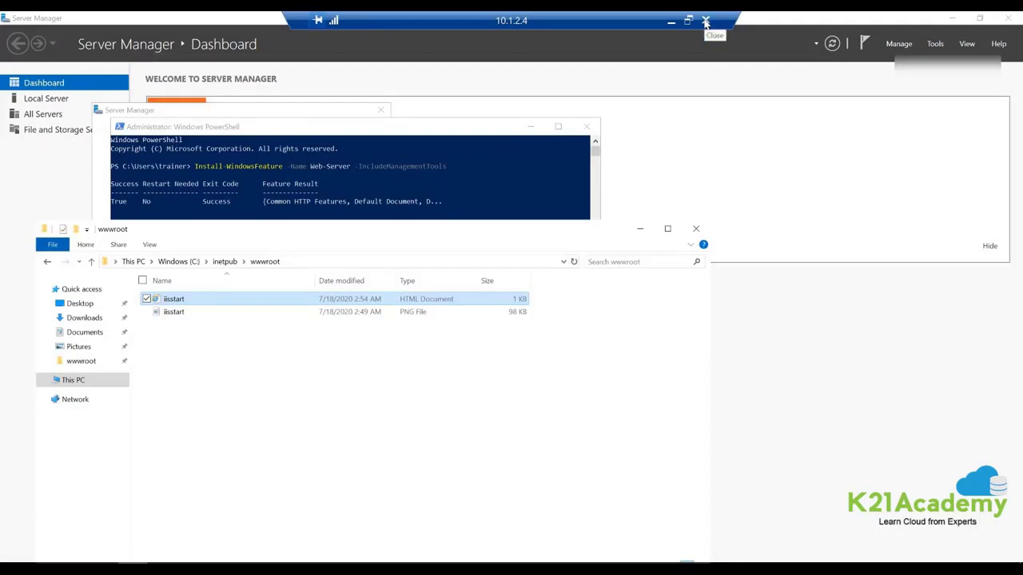
# Disconnect from vm1 without future warnings, closing the connection launcher and the Windows Admin Center popup.
pyautogui.click(707, 20)
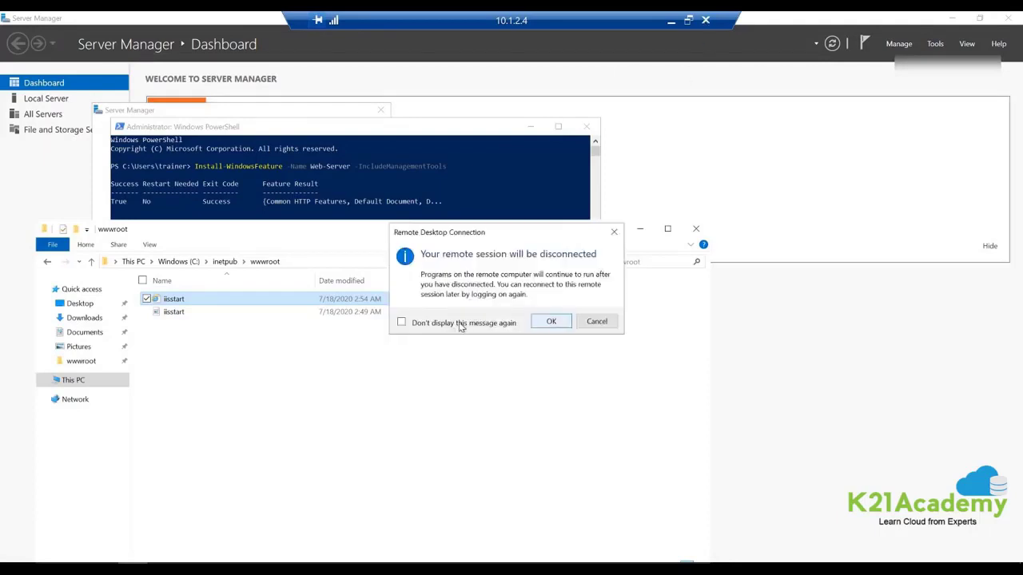
pyautogui.click(462, 324)
pyautogui.click(550, 321)
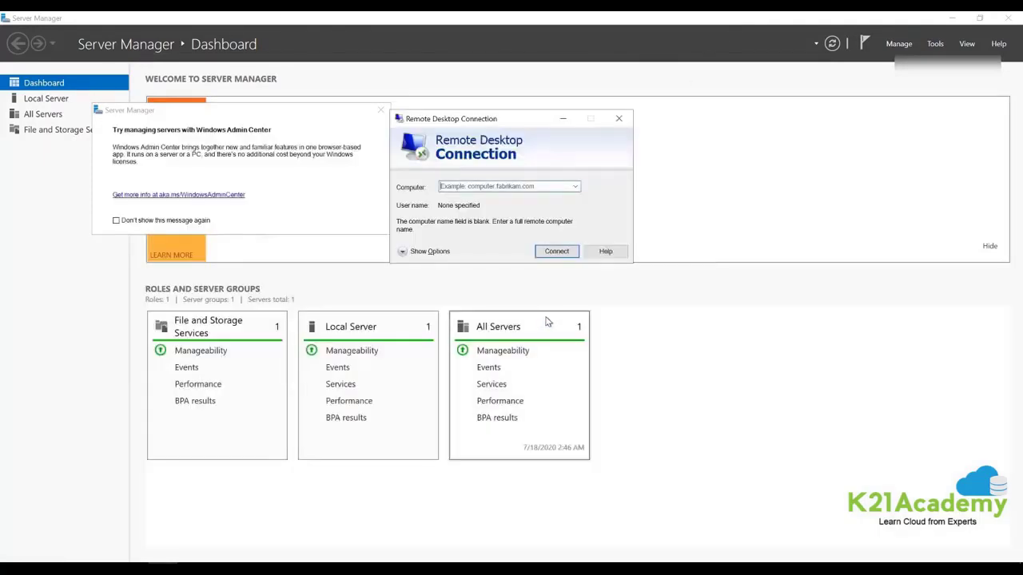
pyautogui.click(623, 120)
pyautogui.click(380, 111)
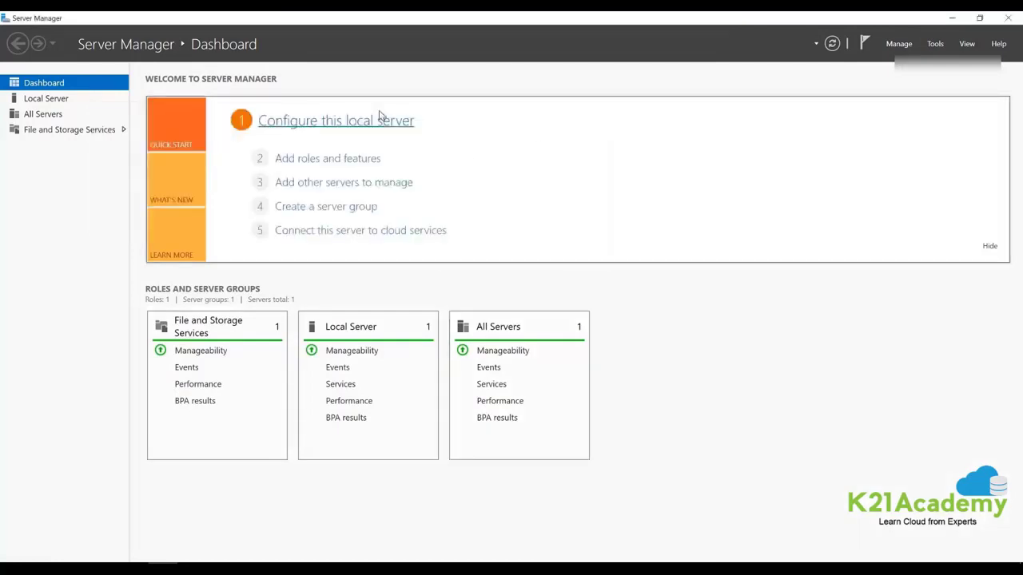
# Launch Remote Desktop Connection from the Start menu and restore the jumpbox session to full size.
pyautogui.moveTo(482, 15)
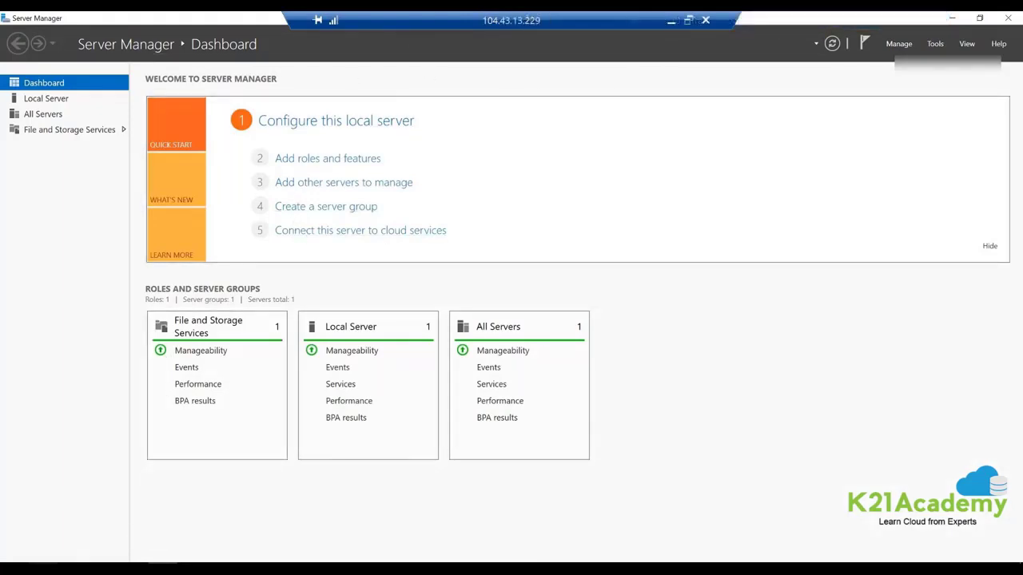
pyautogui.click(15, 557)
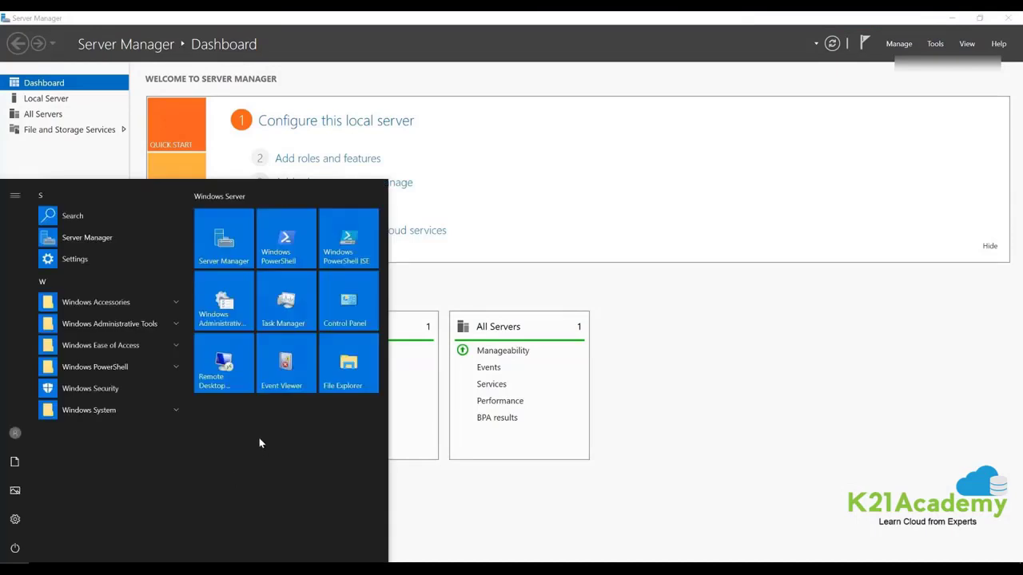
pyautogui.click(218, 367)
pyautogui.moveTo(521, 14)
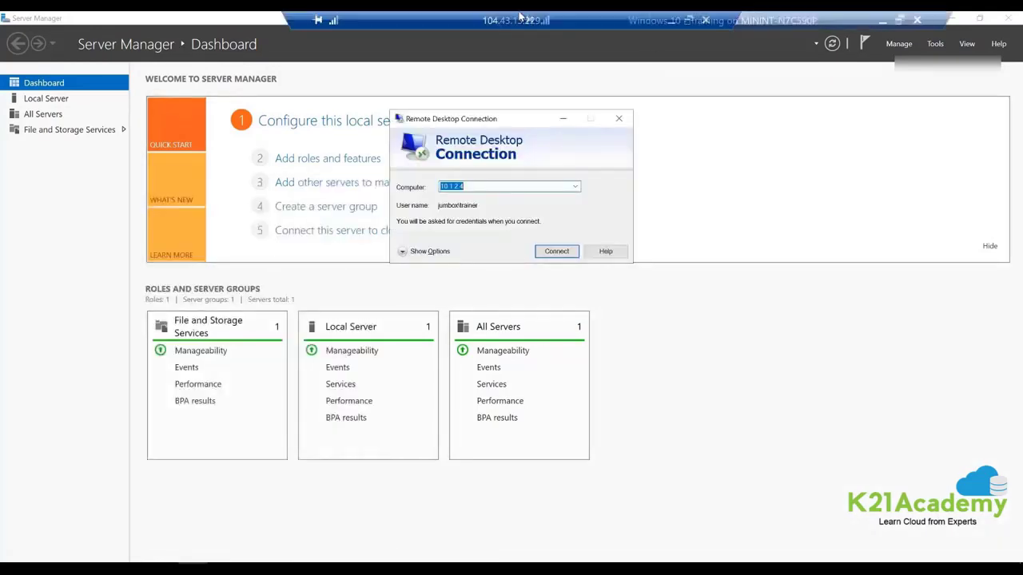
pyautogui.moveTo(446, 21); pyautogui.dragTo(240, 32)
pyautogui.doubleClick(240, 28)
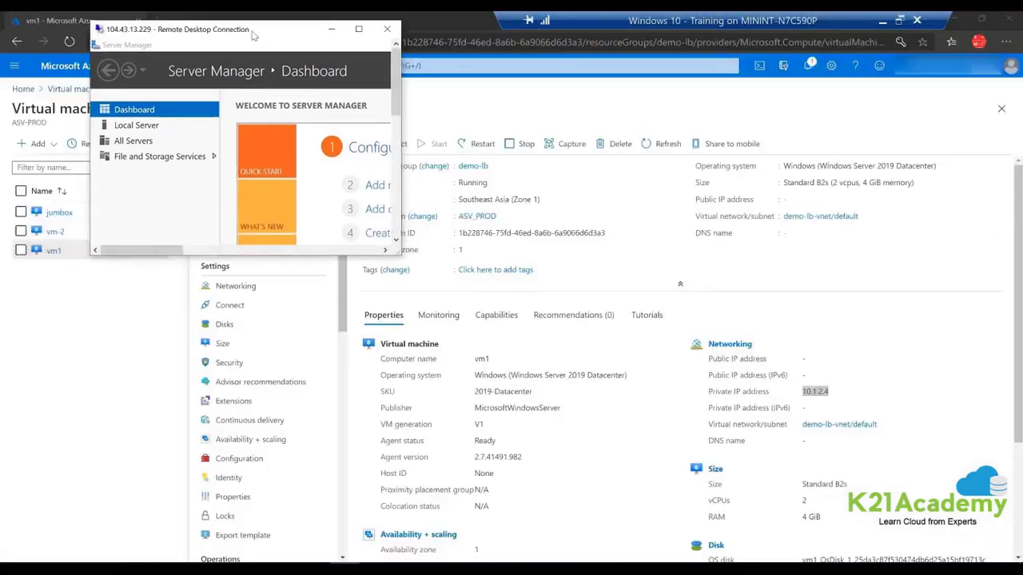
pyautogui.click(365, 27)
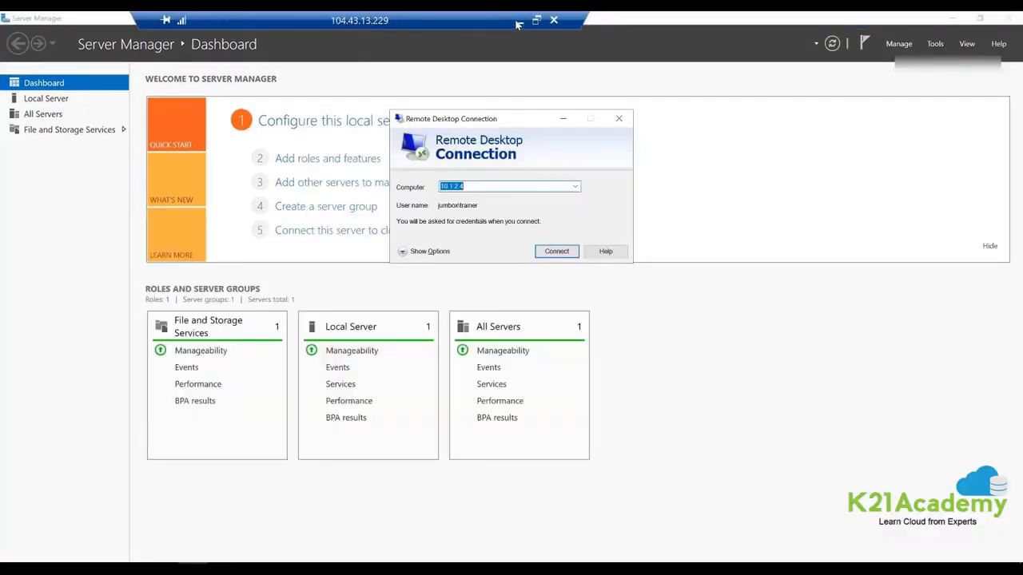
# Look up vm-2's private IP 10.1.2.5 in the Azure portal, then return to the jumpbox session.
pyautogui.click(518, 22)
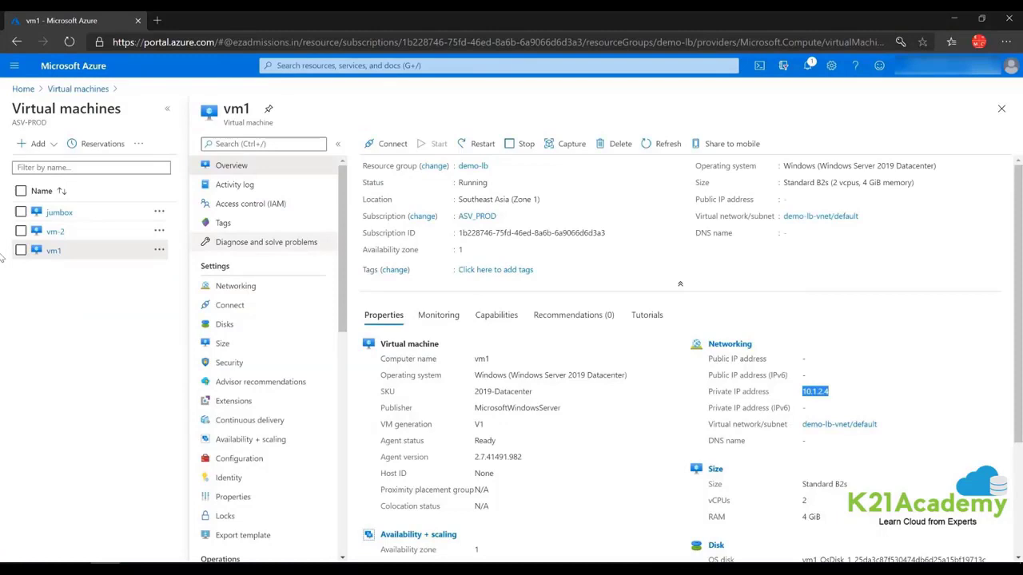
pyautogui.click(54, 232)
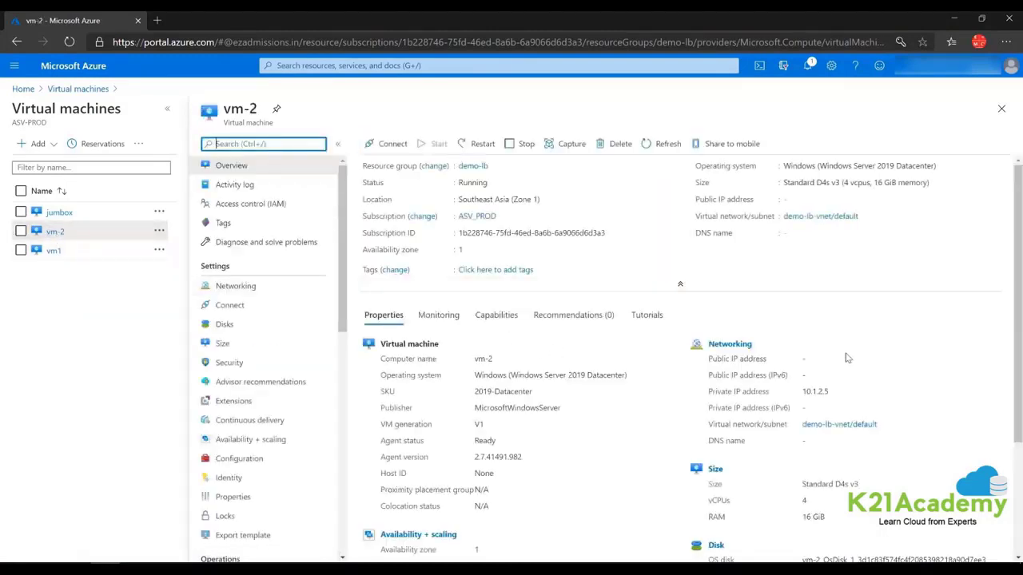
pyautogui.moveTo(835, 396); pyautogui.dragTo(801, 395)
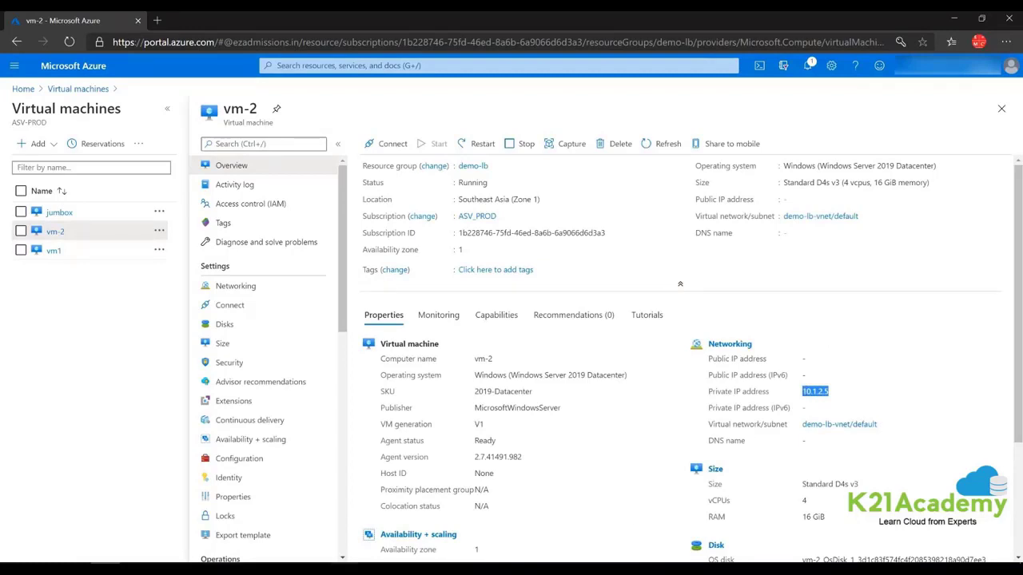
pyautogui.moveTo(345, 569)
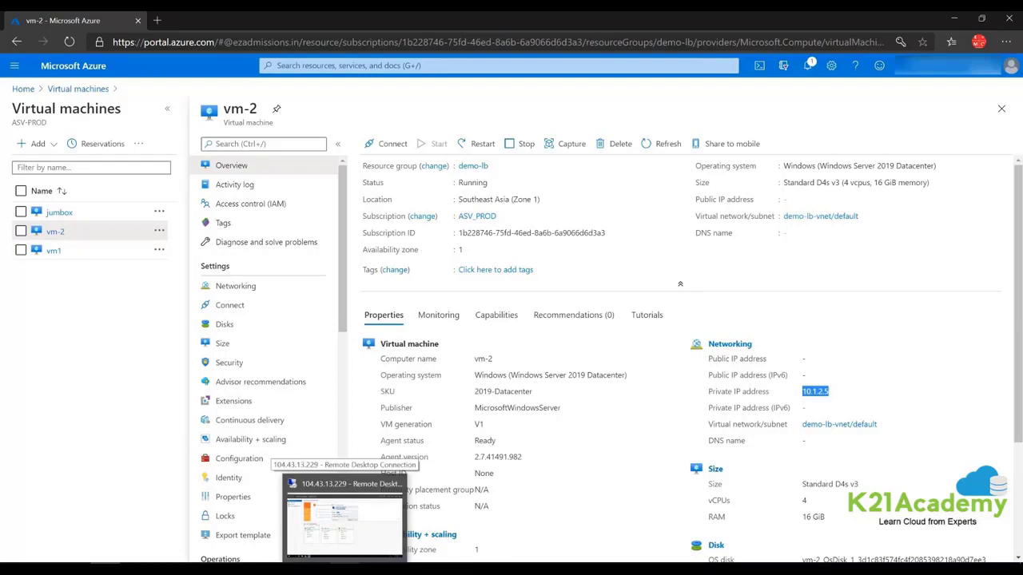
pyautogui.click(343, 515)
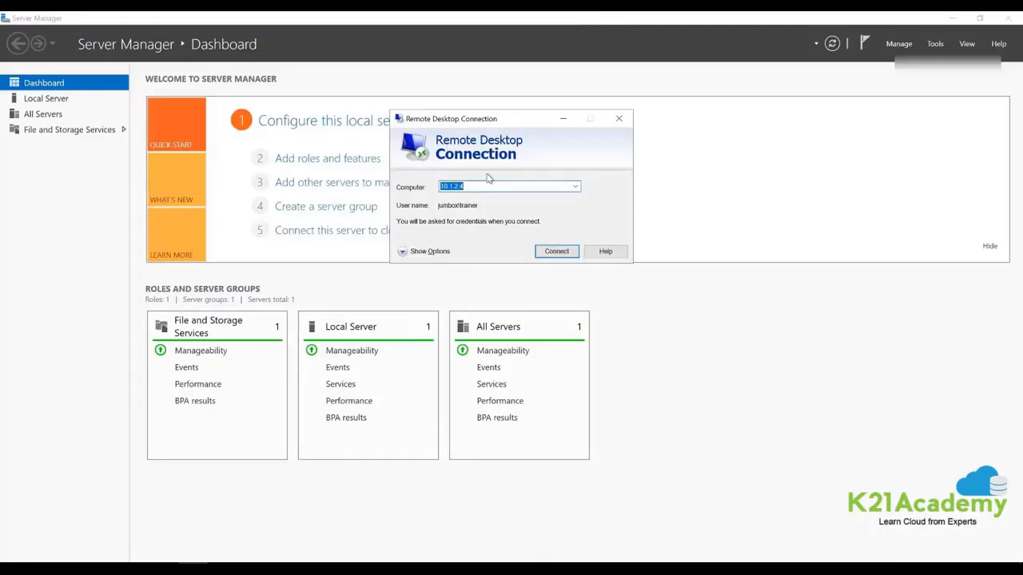
# Connect to 10.1.2.5 with the VM's user name and password, accepting the certificate warning.
pyautogui.write('10.1.2.5')
pyautogui.click(404, 252)
pyautogui.click(518, 245)
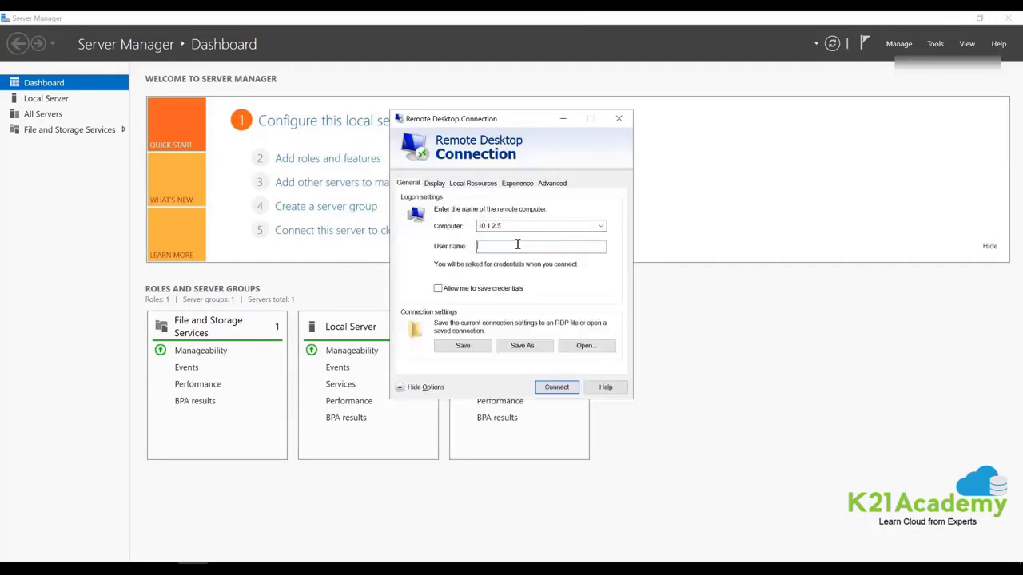
pyautogui.write('trainer')
pyautogui.click(544, 388)
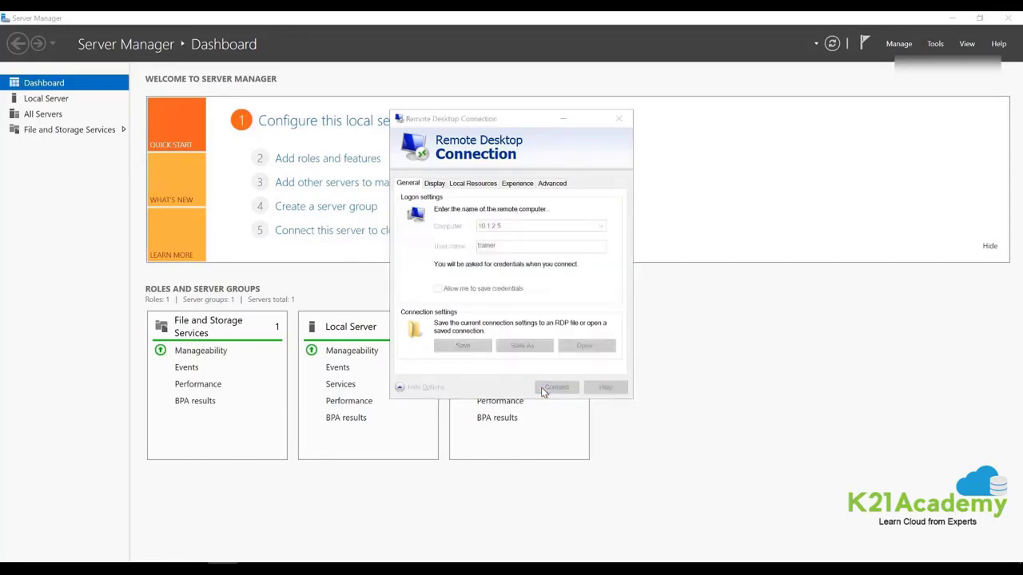
pyautogui.write('******')
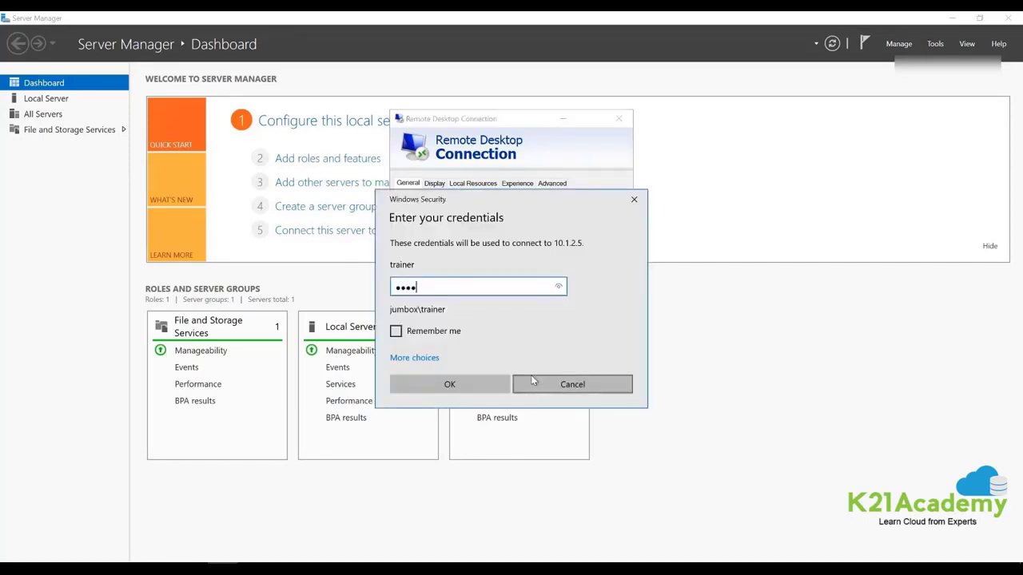
pyautogui.write('*******')
pyautogui.press('Return')
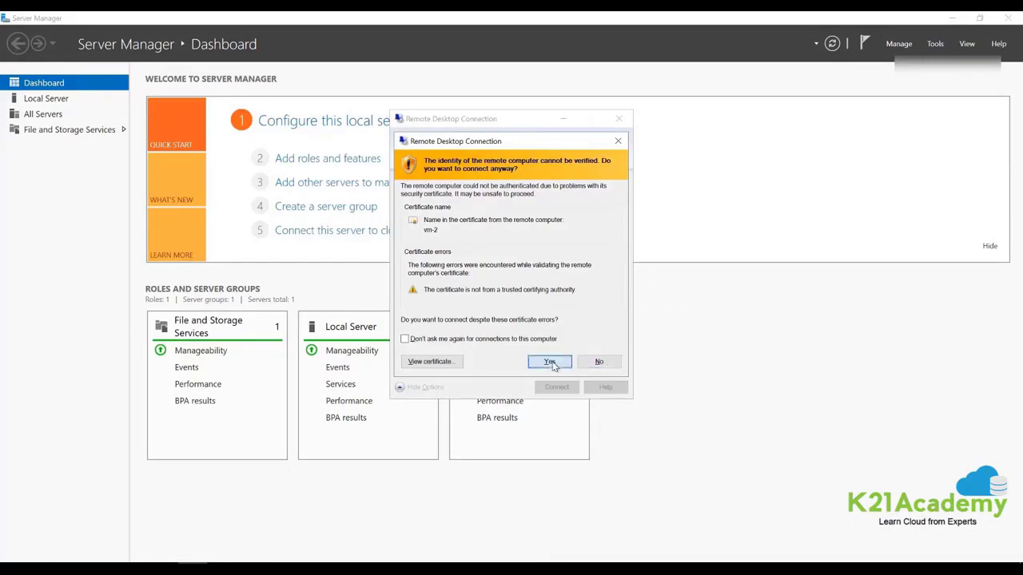
pyautogui.click(550, 362)
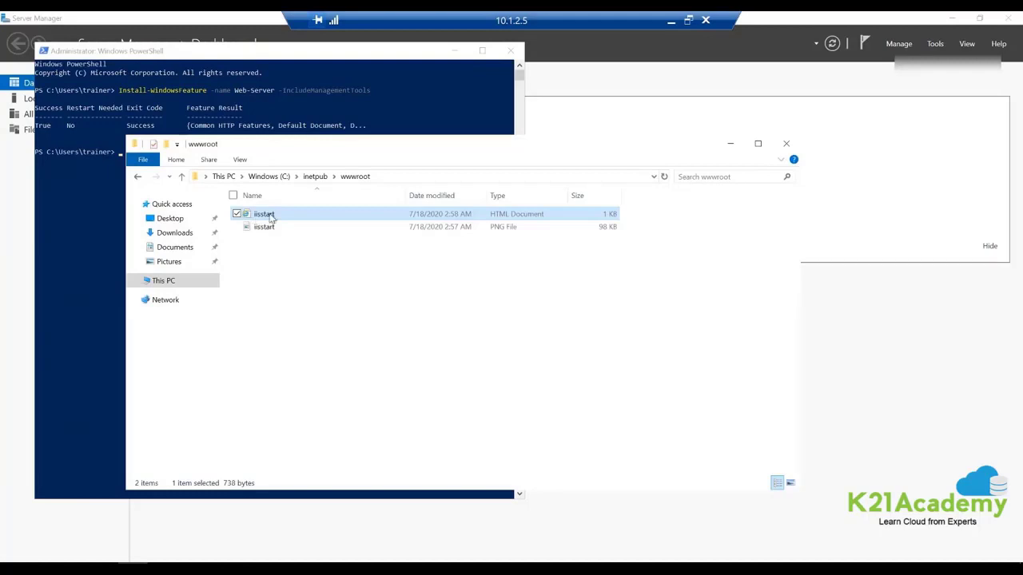
# Open vm-2's iisstart page showing 'Hello World from VM-2 :)', close the browser, and disconnect from vm-2.
pyautogui.doubleClick(267, 214)
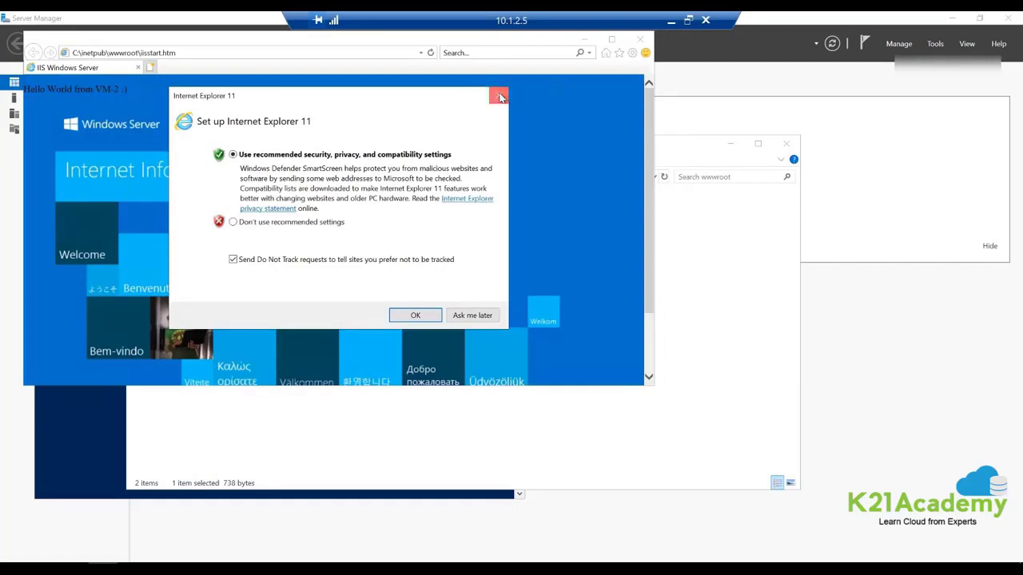
pyautogui.click(500, 96)
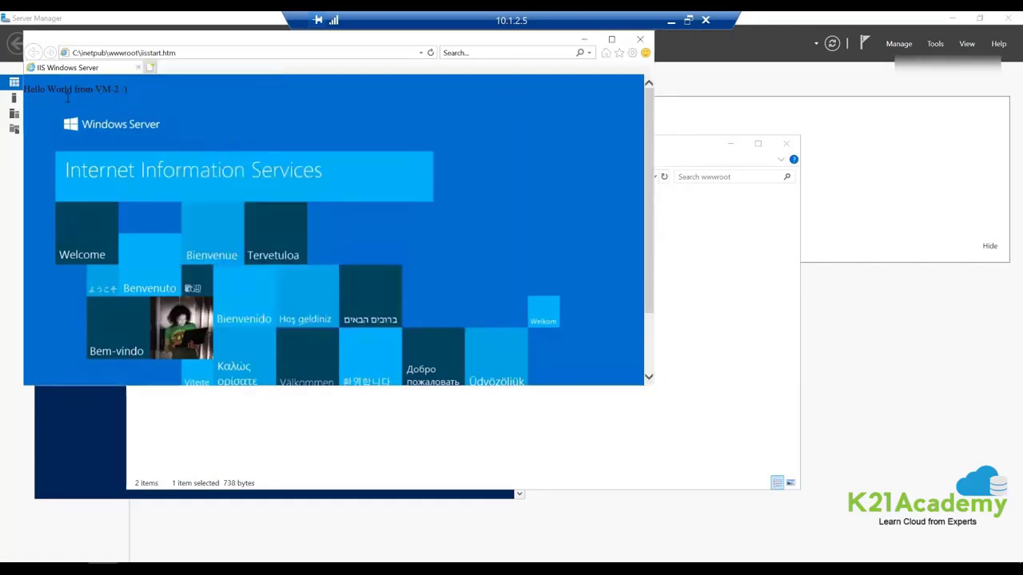
pyautogui.click(640, 42)
pyautogui.click(705, 21)
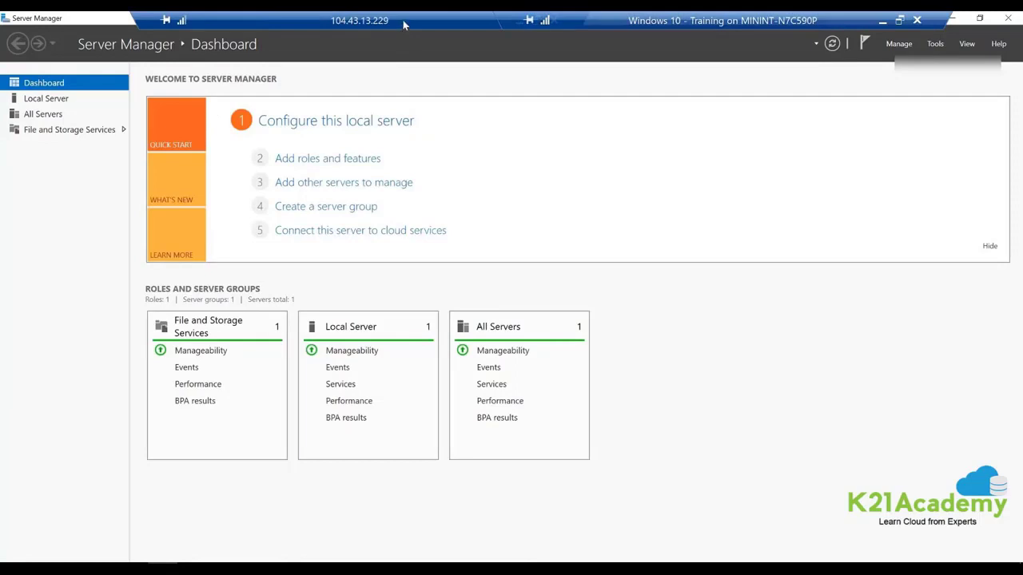
pyautogui.moveTo(403, 20); pyautogui.dragTo(329, 20)
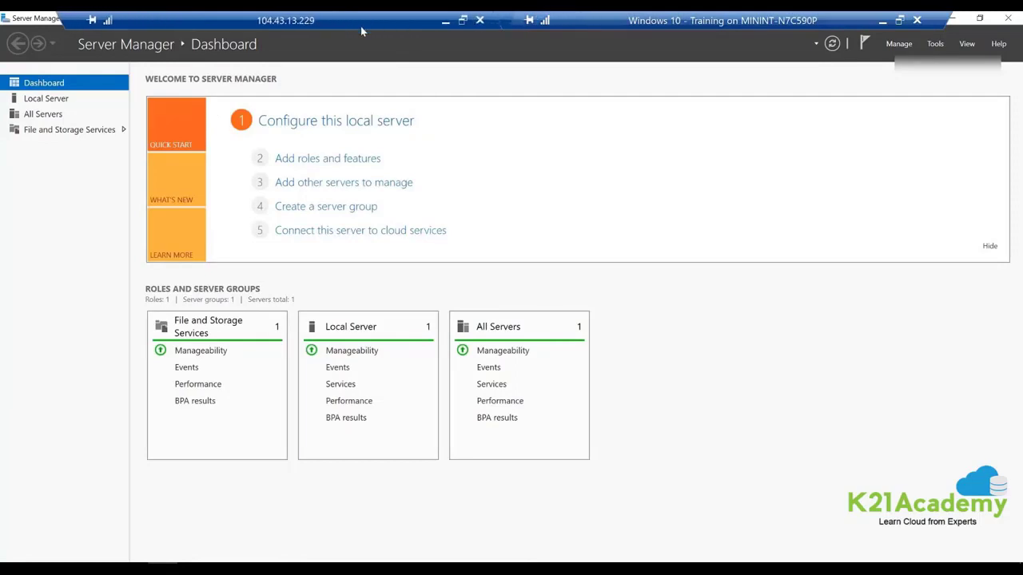
# Close the jumpbox session, search 'loab' to reach Load balancers, and open demo-lb's backend pools.
pyautogui.click(479, 19)
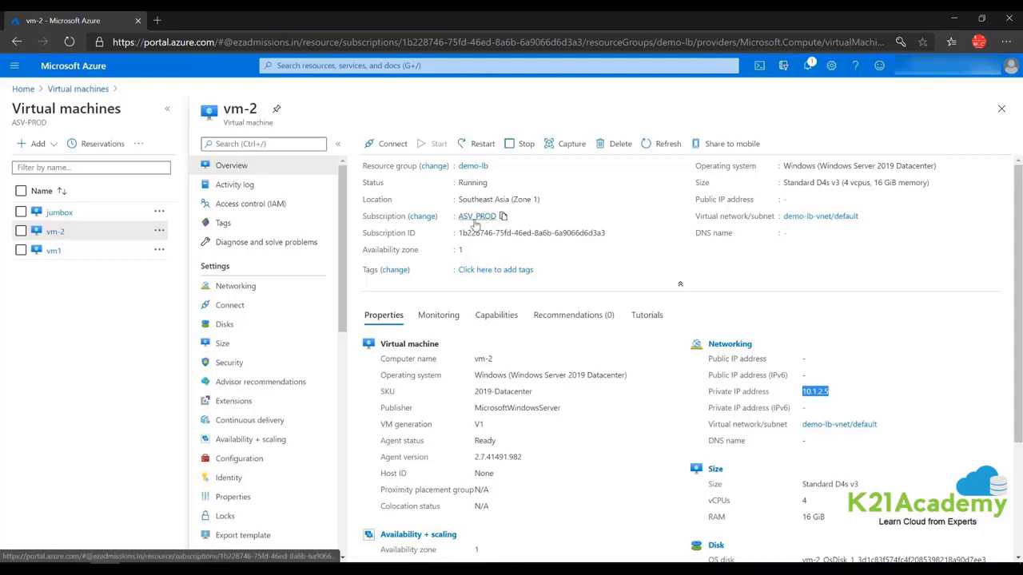
pyautogui.click(310, 67)
pyautogui.write('loab')
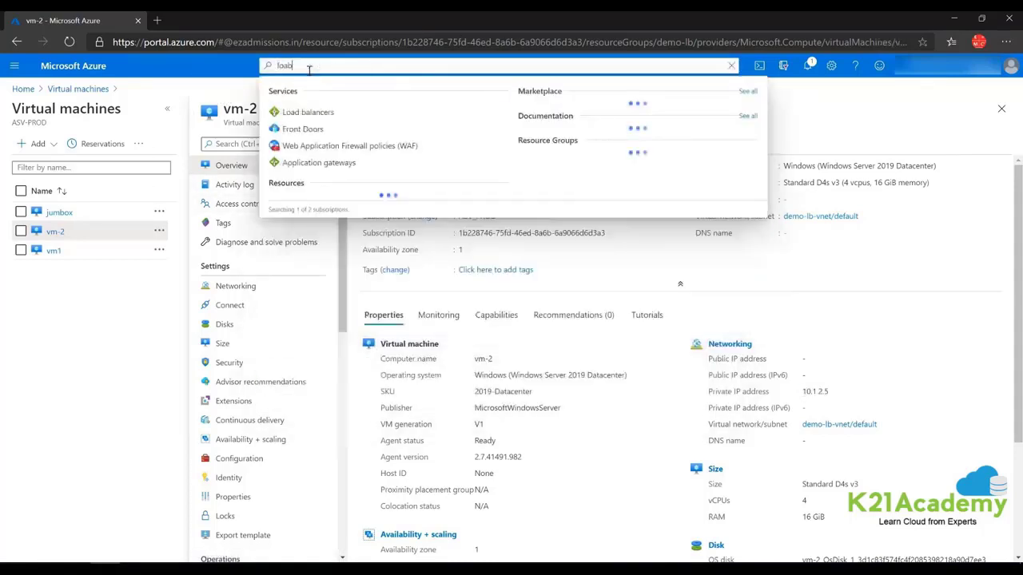
pyautogui.click(307, 130)
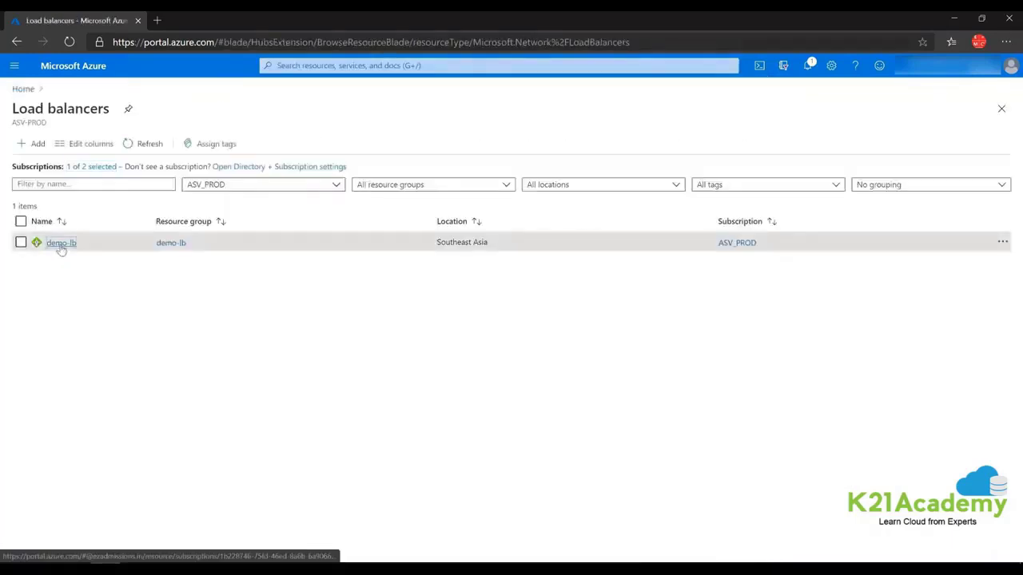
pyautogui.click(61, 243)
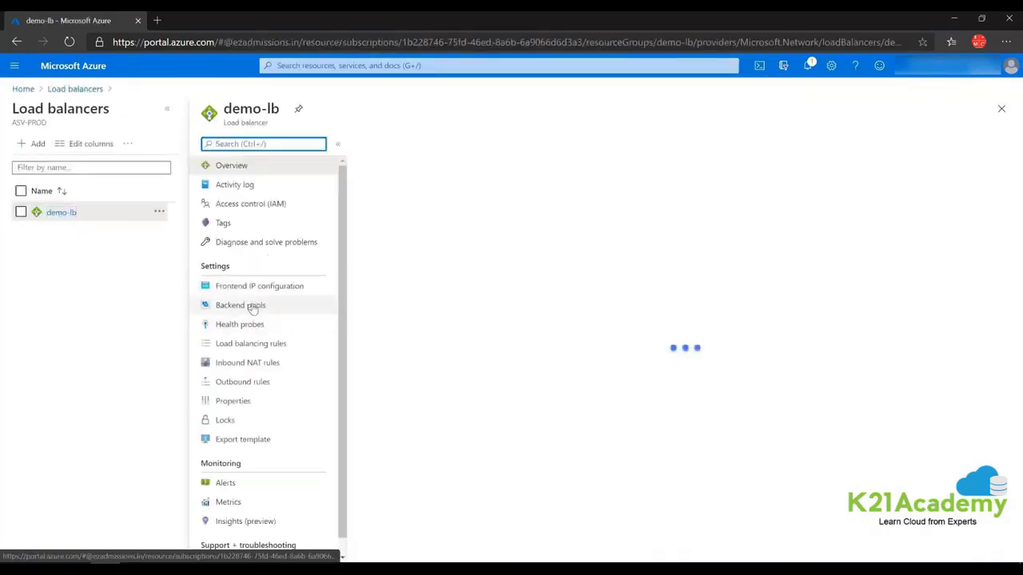
pyautogui.click(252, 308)
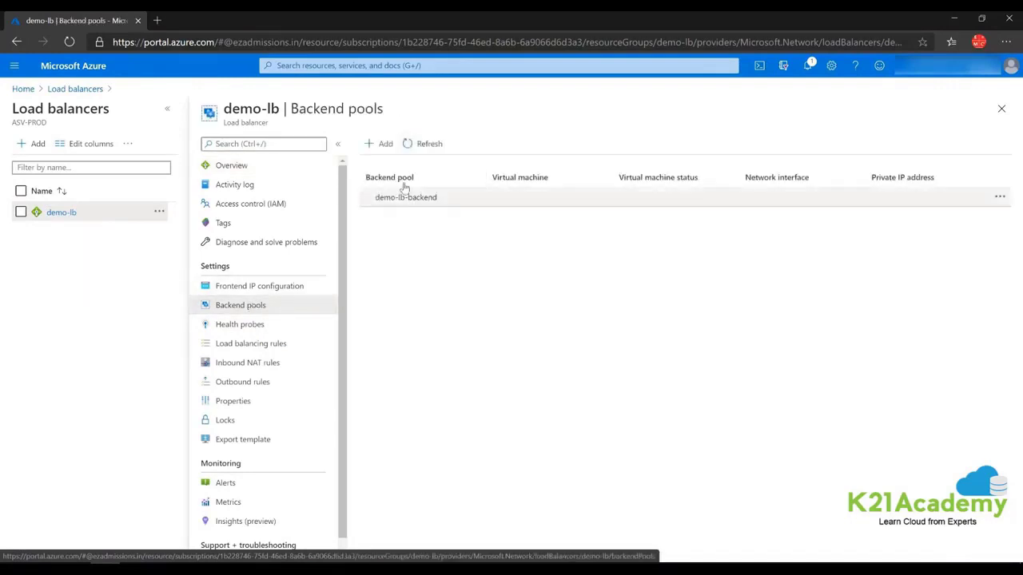
# Set demo-lb-backend to demo-lb-vnet, add vm1 and vm-2, and save the pool.
pyautogui.click(407, 198)
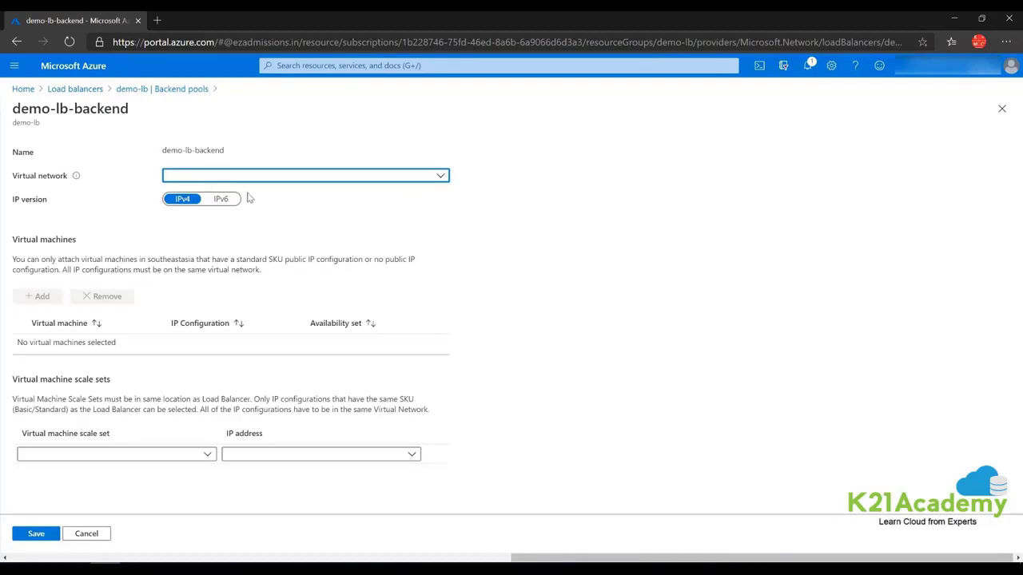
pyautogui.click(276, 177)
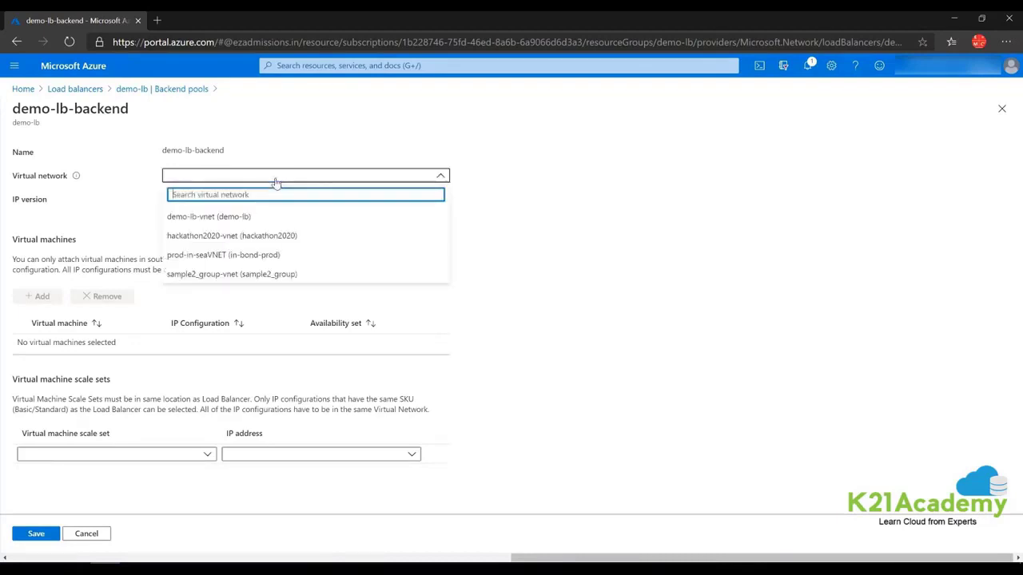
pyautogui.click(231, 216)
pyautogui.click(43, 297)
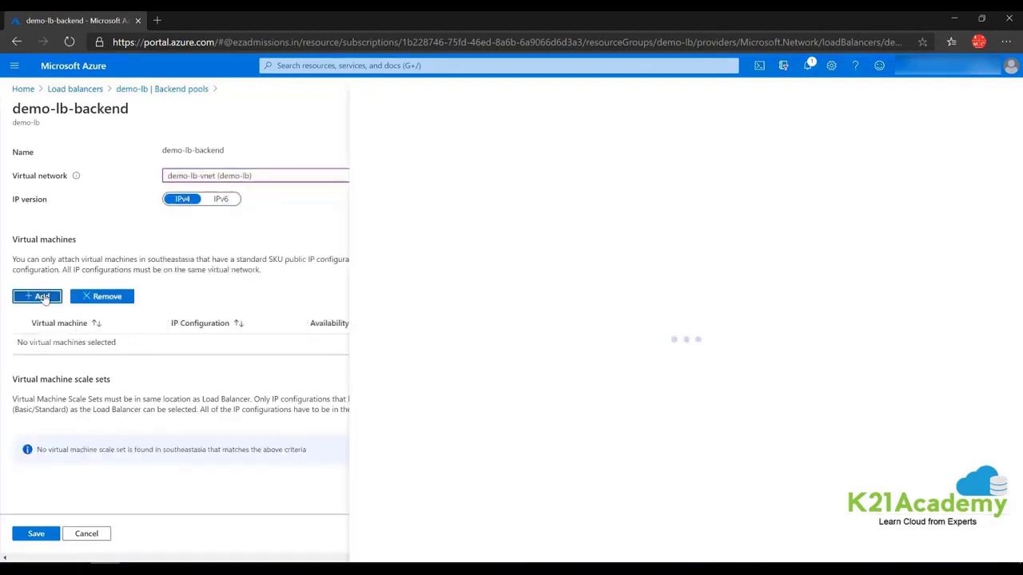
pyautogui.click(370, 233)
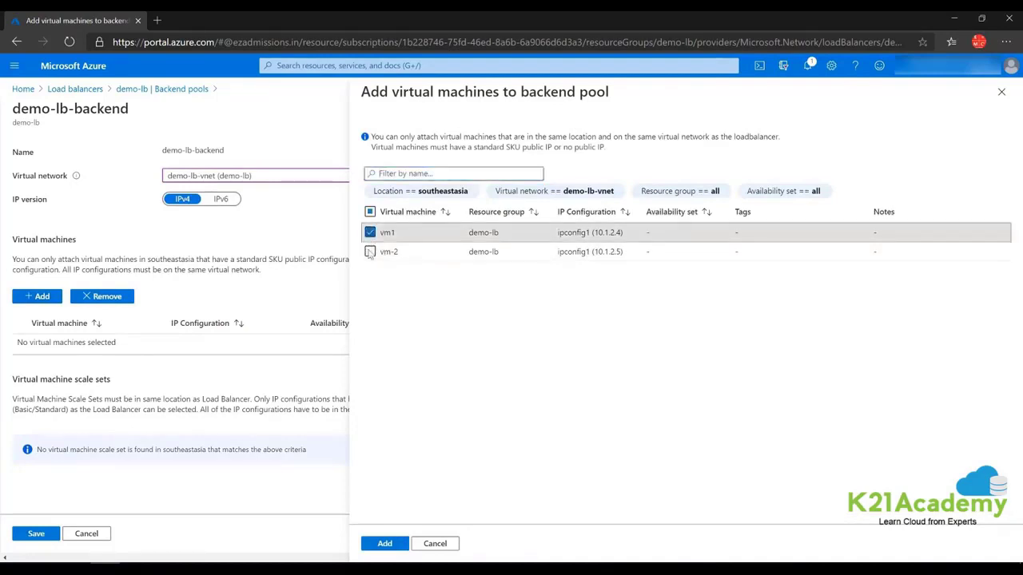
pyautogui.click(370, 252)
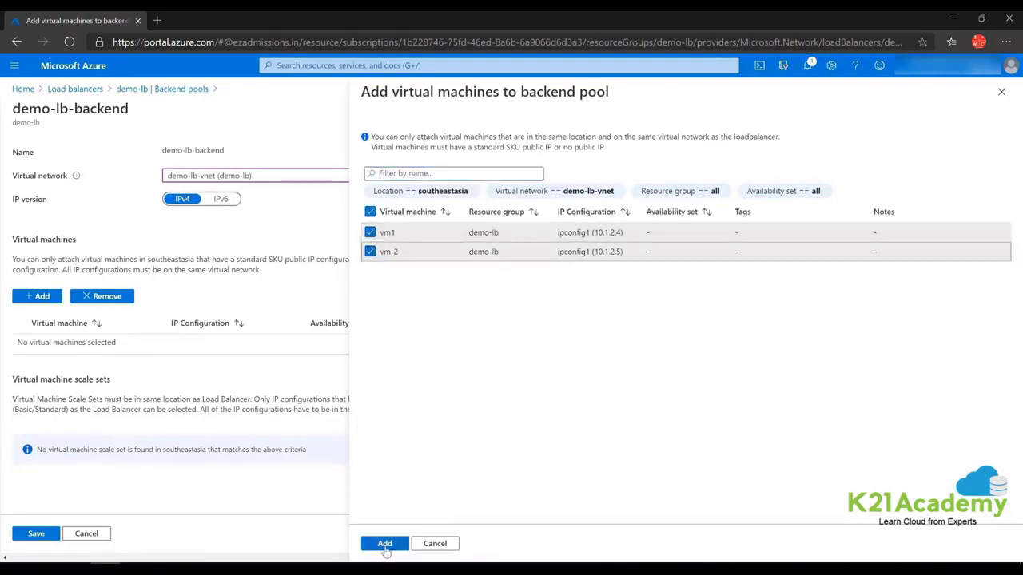
pyautogui.click(385, 547)
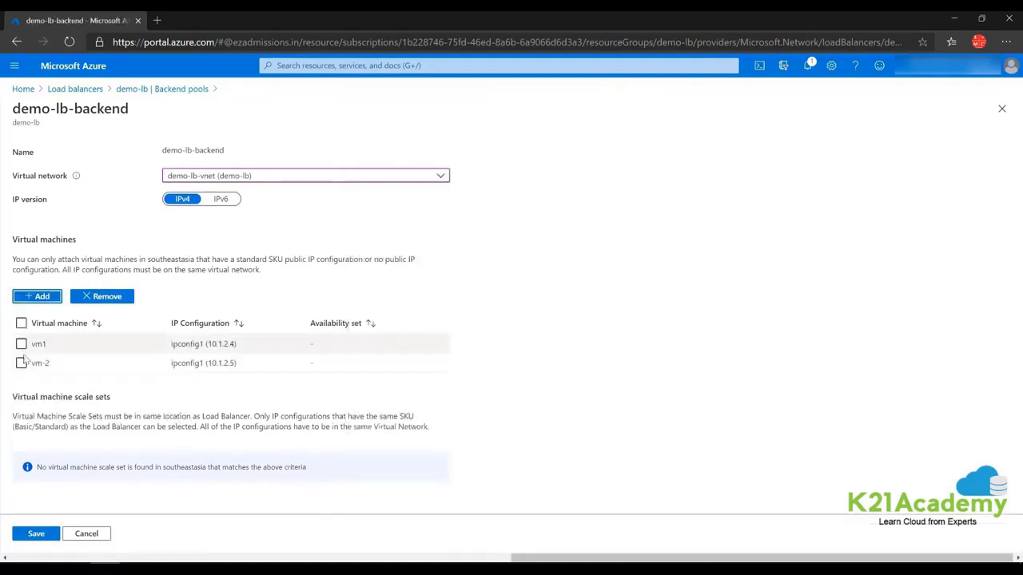
pyautogui.click(35, 535)
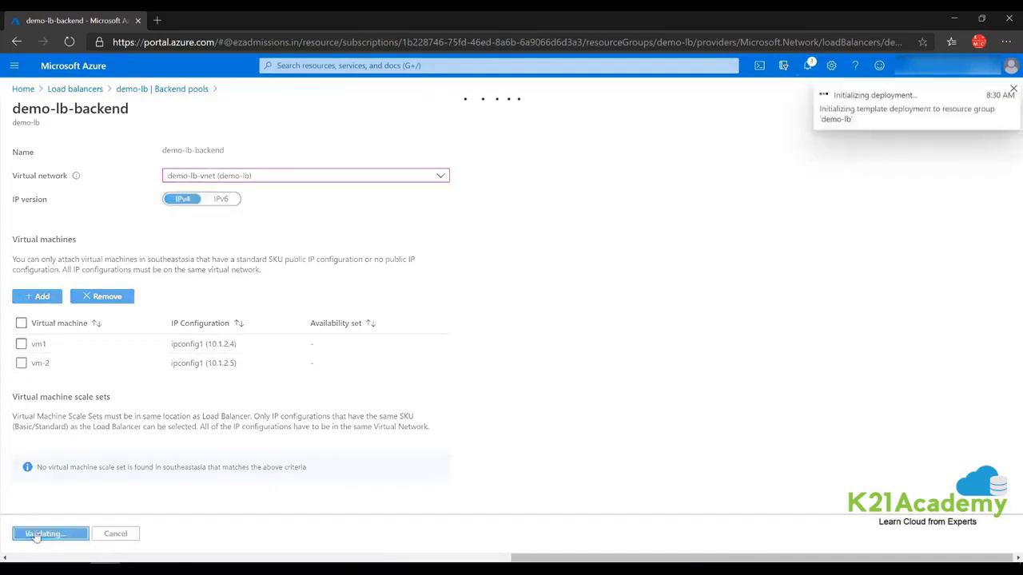
# Follow the deployment to the demo-lb overview and copy its public IP address.
pyautogui.click(876, 100)
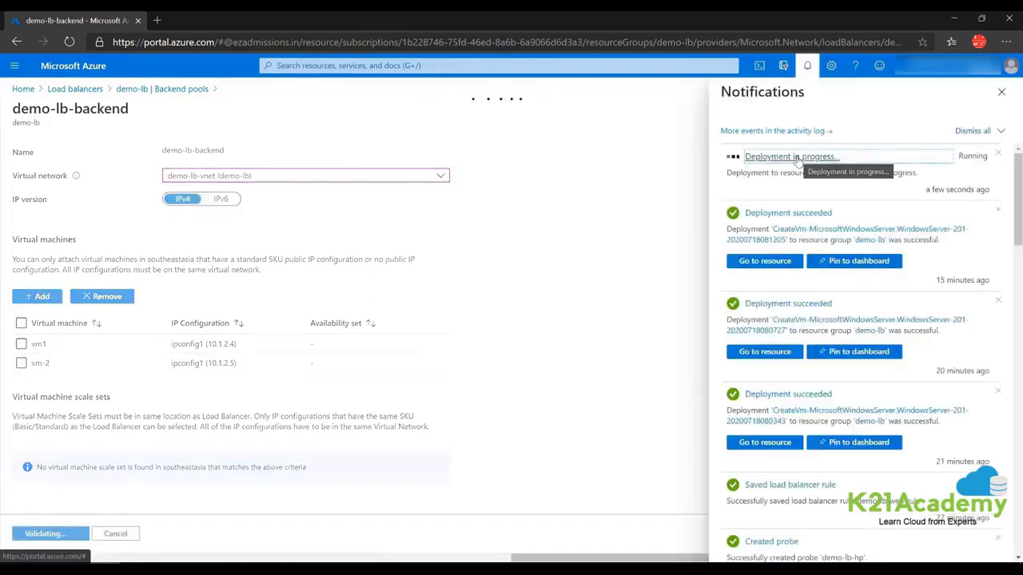
pyautogui.click(791, 156)
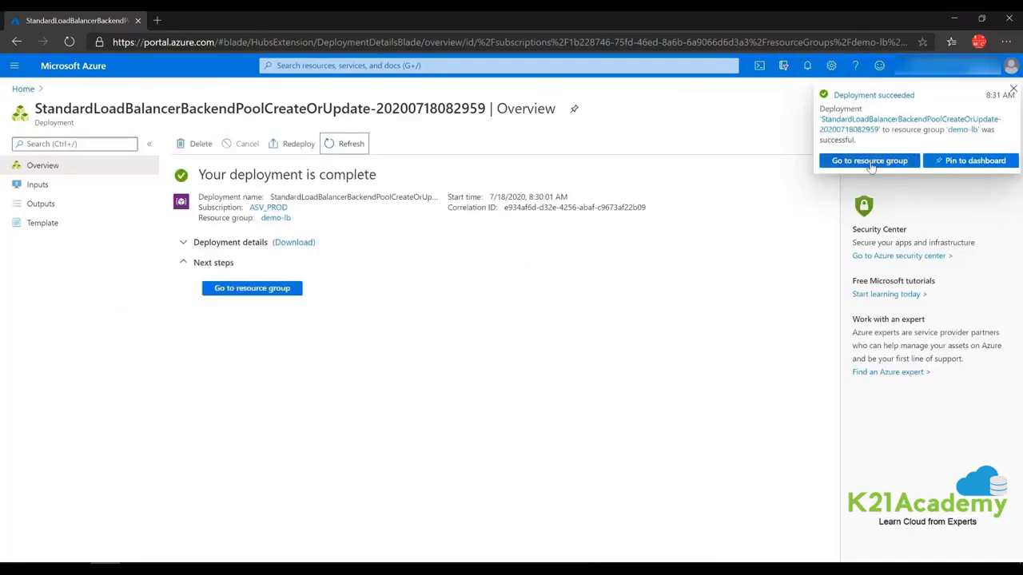
pyautogui.click(253, 289)
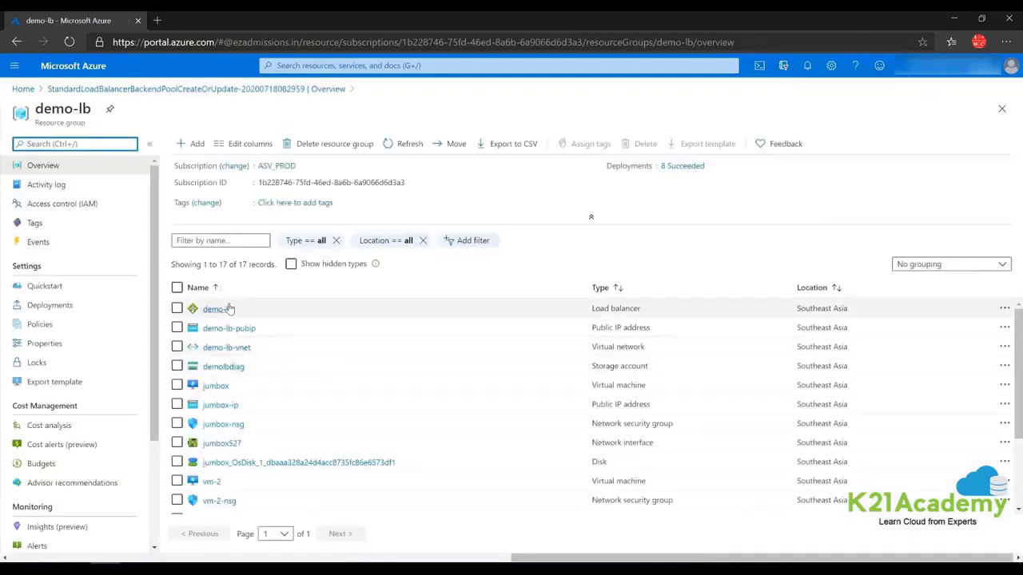
pyautogui.click(216, 309)
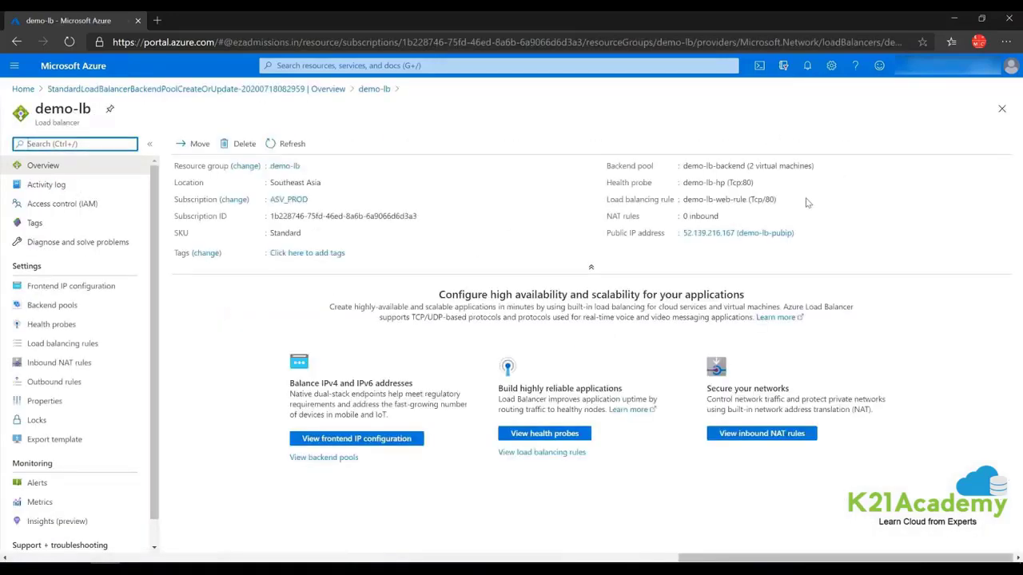
pyautogui.click(800, 232)
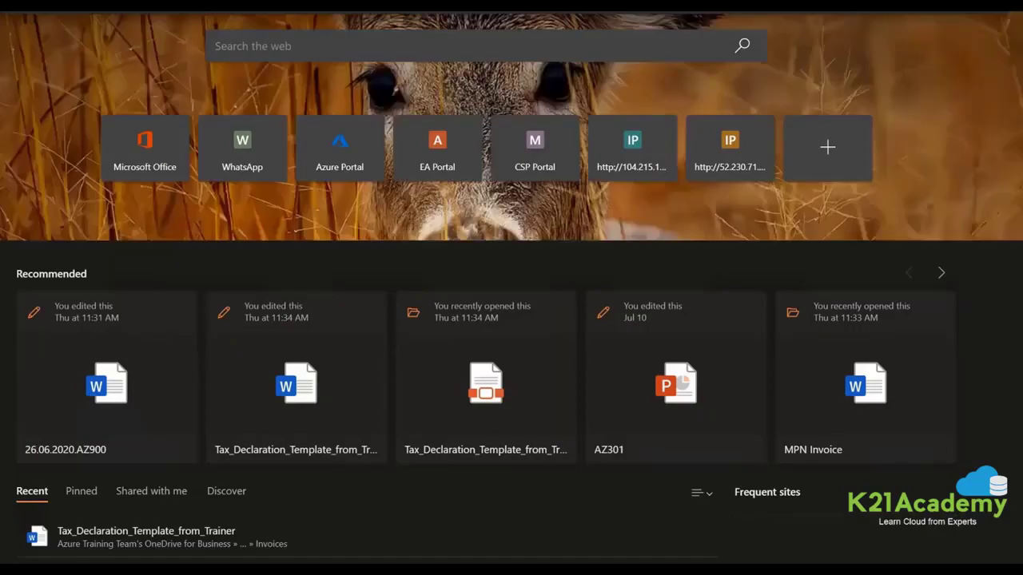
# Paste demo-lb's copied public IP into the new Edge tab and load it.
pyautogui.hotkey('ctrl', 'v')
pyautogui.press('Return')
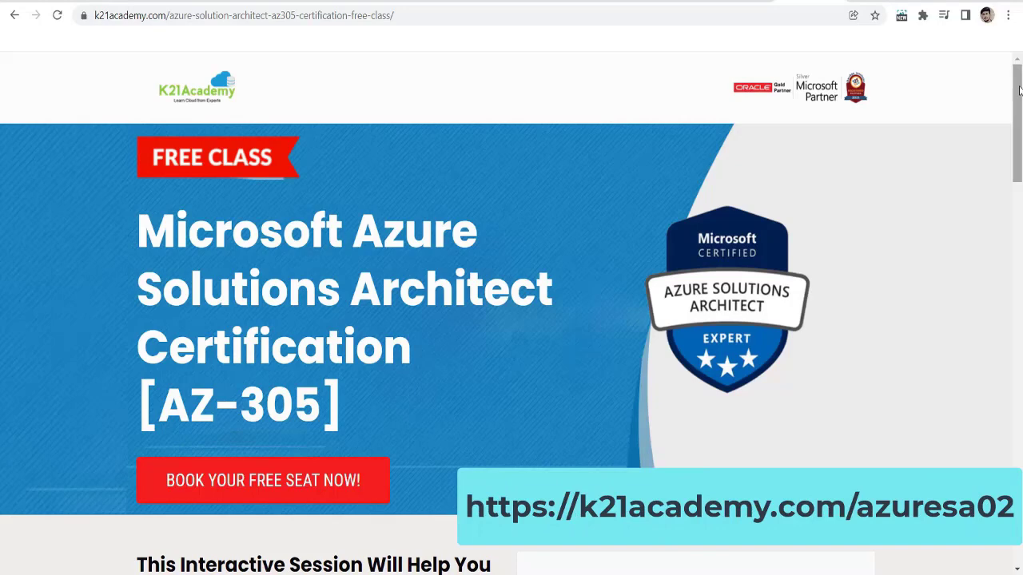
# Scroll down the K21Academy AZ-305 free class page.
pyautogui.moveTo(1018, 90); pyautogui.dragTo(1020, 205)
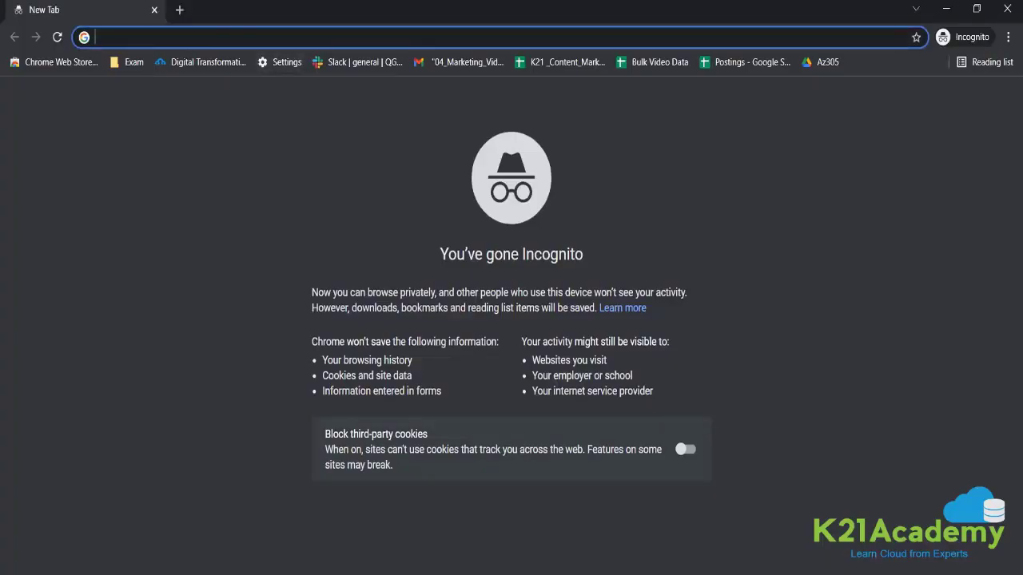
# Load k21academy.com/azuresa02, save a seat in the AZ-305 class, and highlight the webinar join URL.
pyautogui.write('k21academy.com/azuresa02')
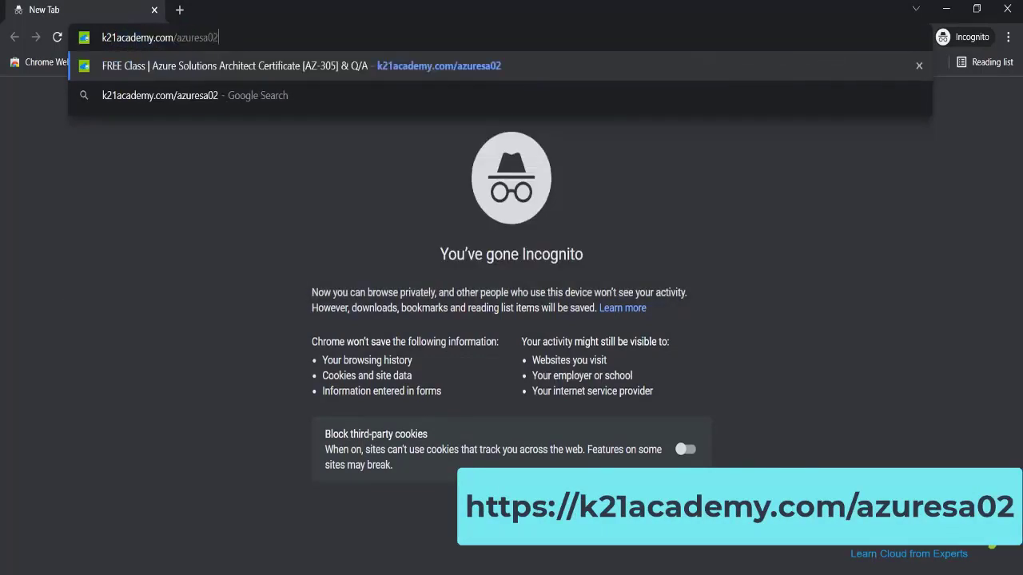
pyautogui.press('Return')
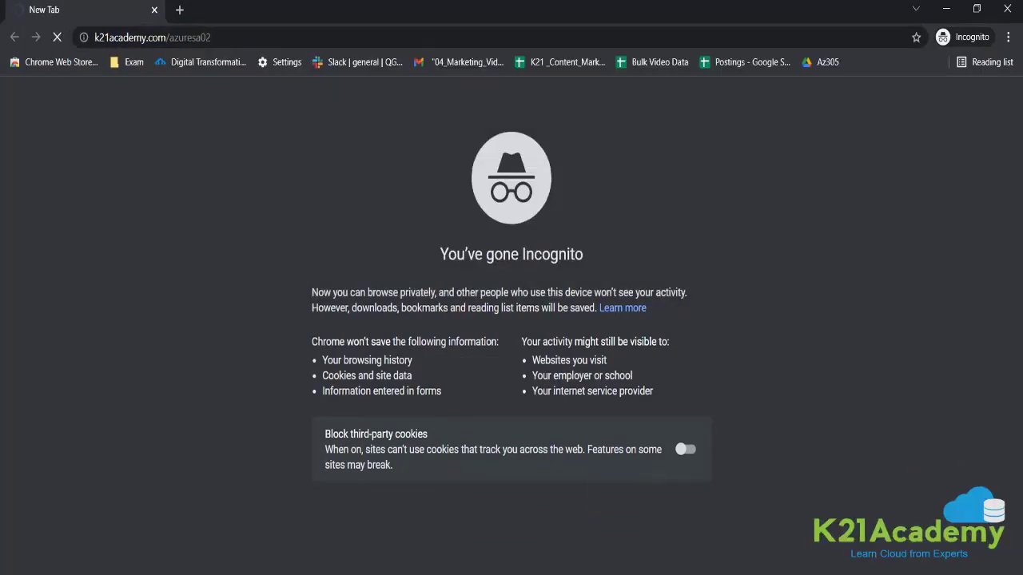
pyautogui.scroll(-3, 511, 320)
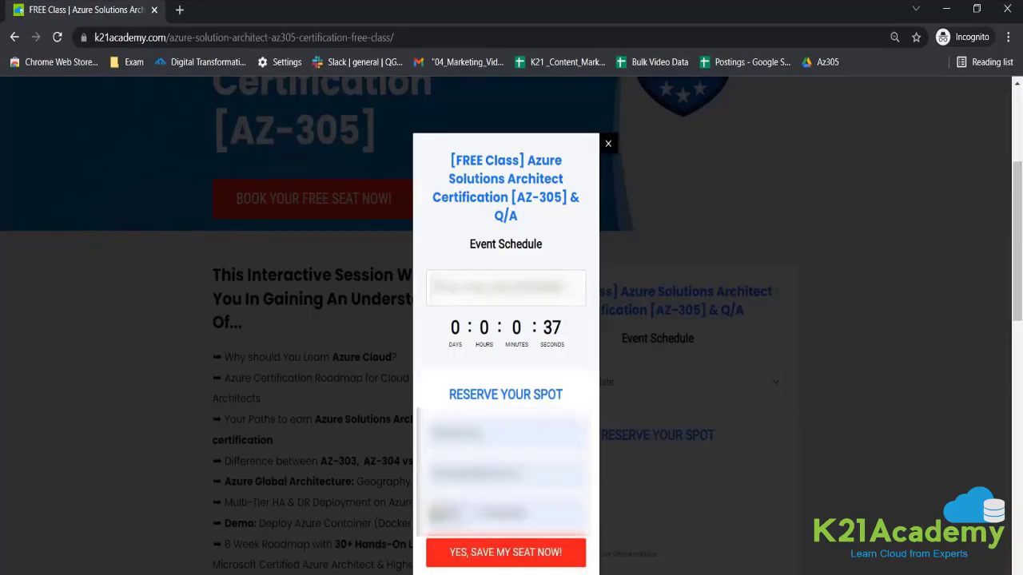
pyautogui.click(506, 553)
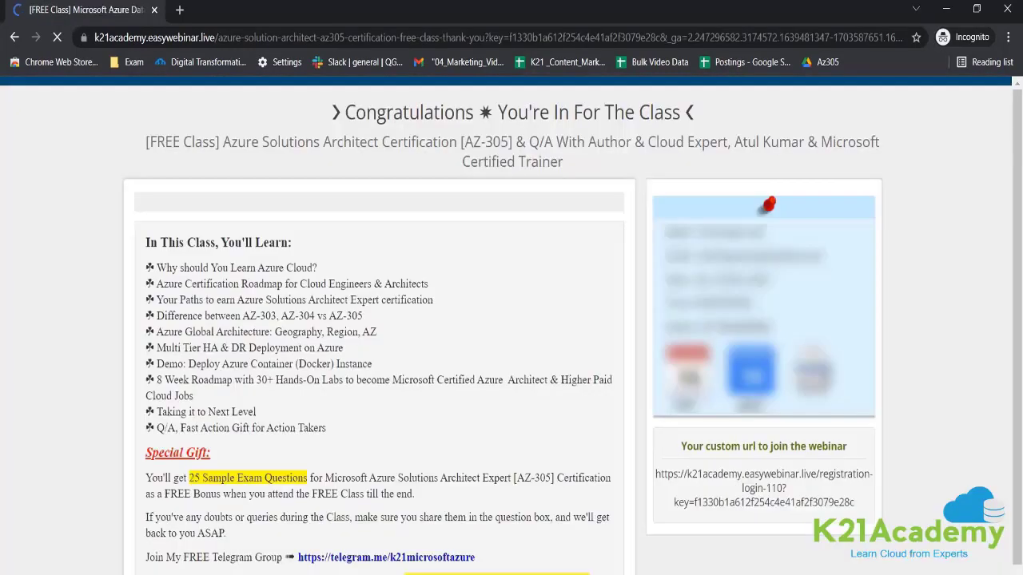
pyautogui.moveTo(854, 502); pyautogui.dragTo(656, 473)
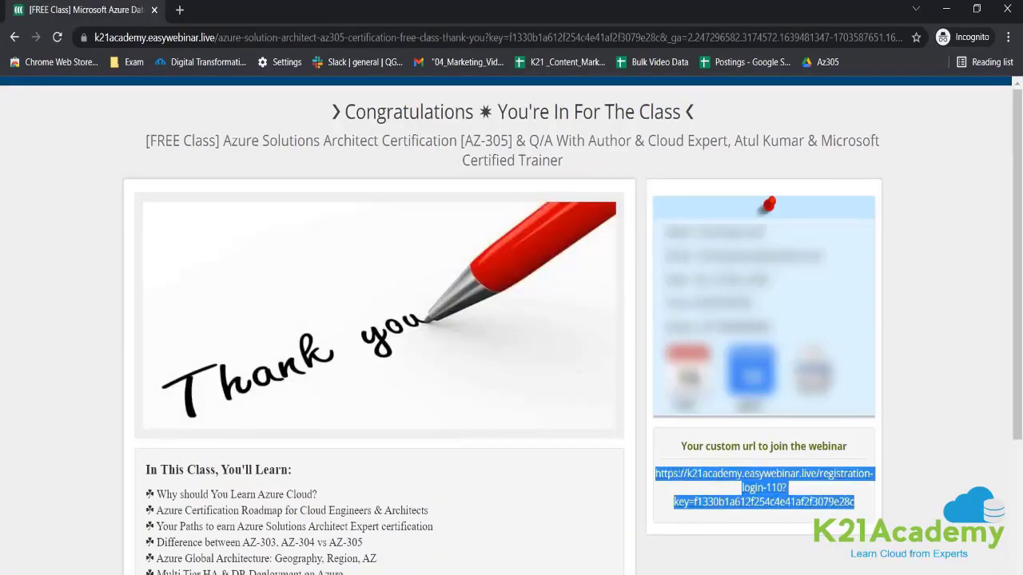